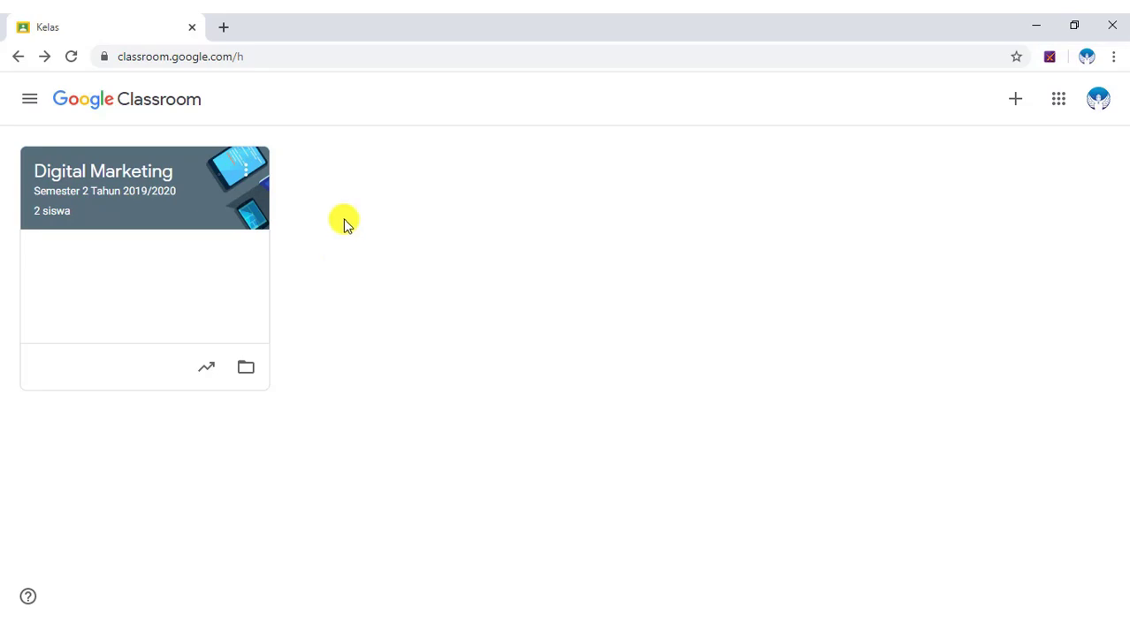
Create a 'Membuat Blog' topic on the Digital Marketing class's Tugas Kelas page.
click(141, 179)
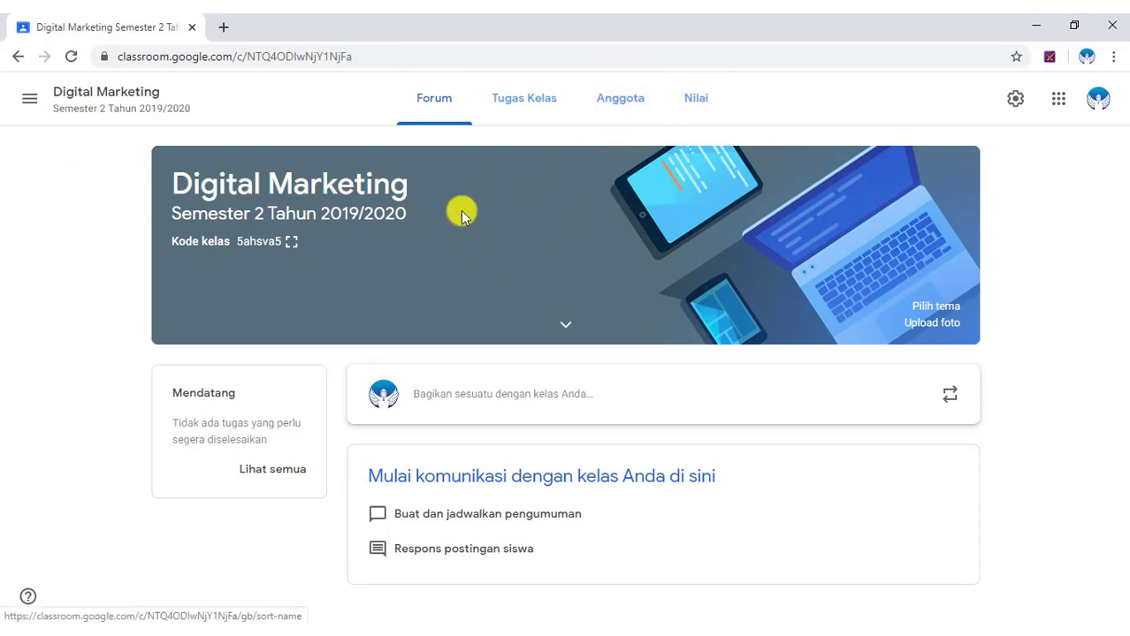
click(524, 101)
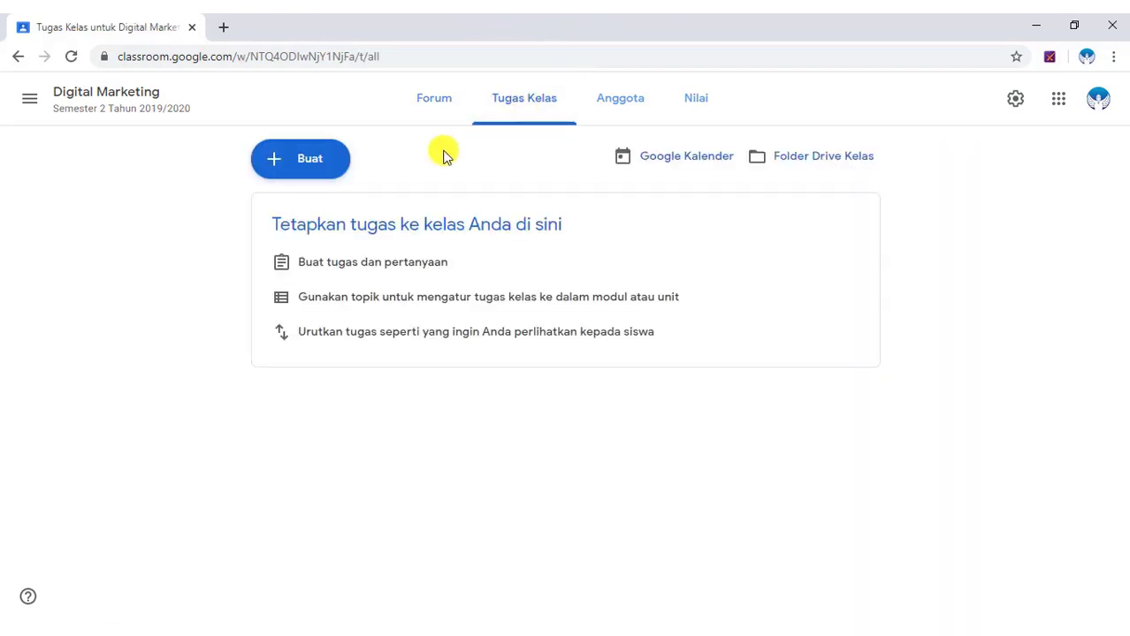
click(314, 163)
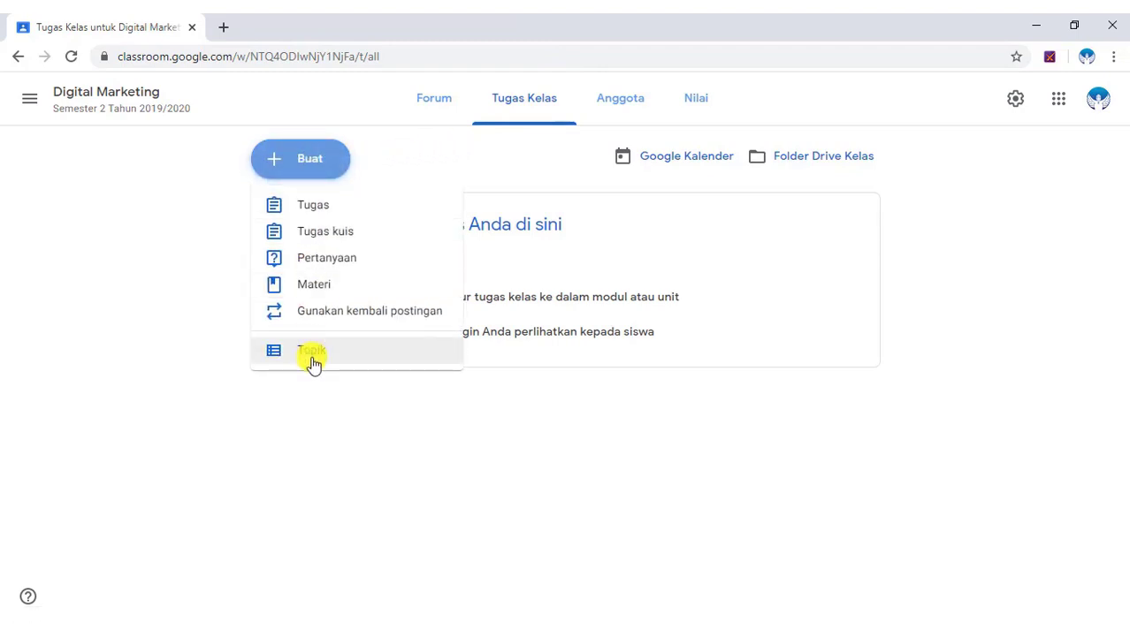
click(313, 353)
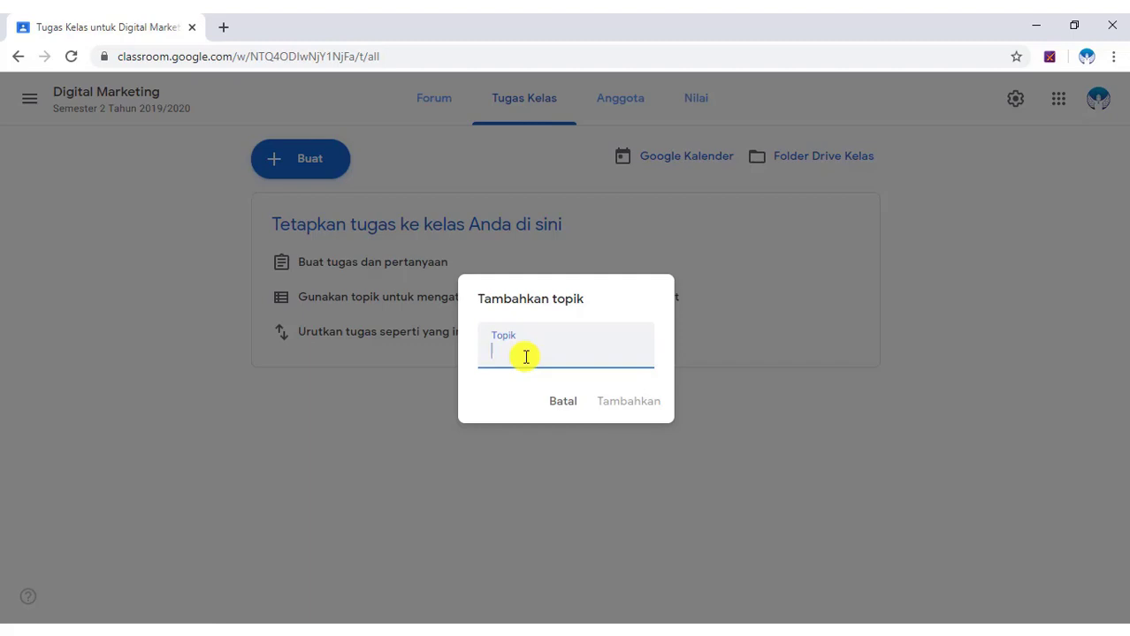
text(Membuat)
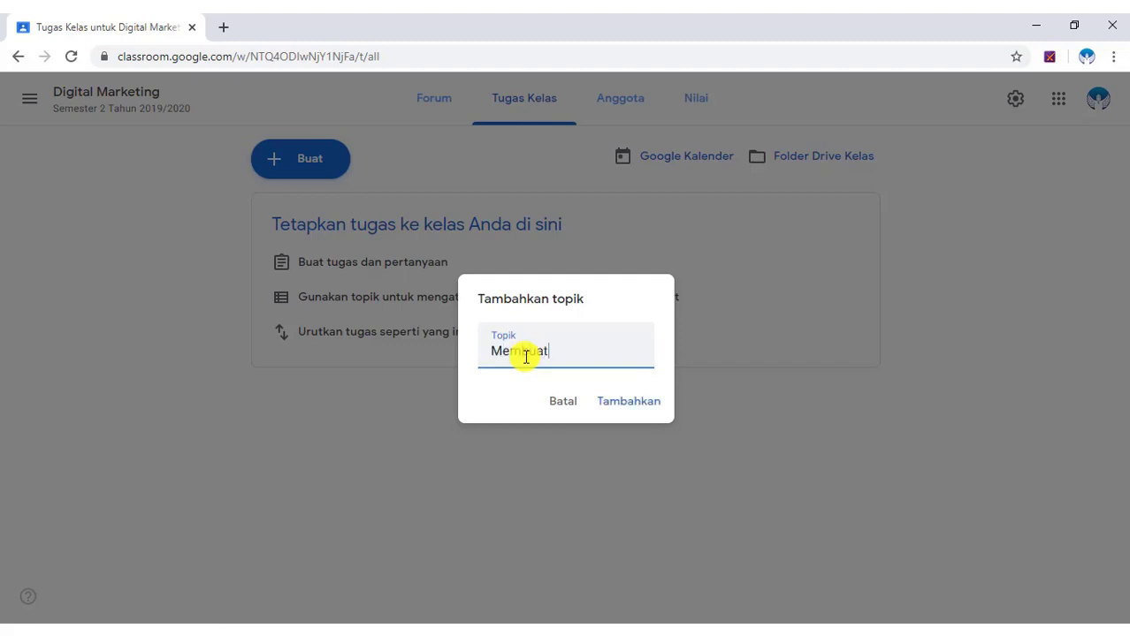
text( Blog)
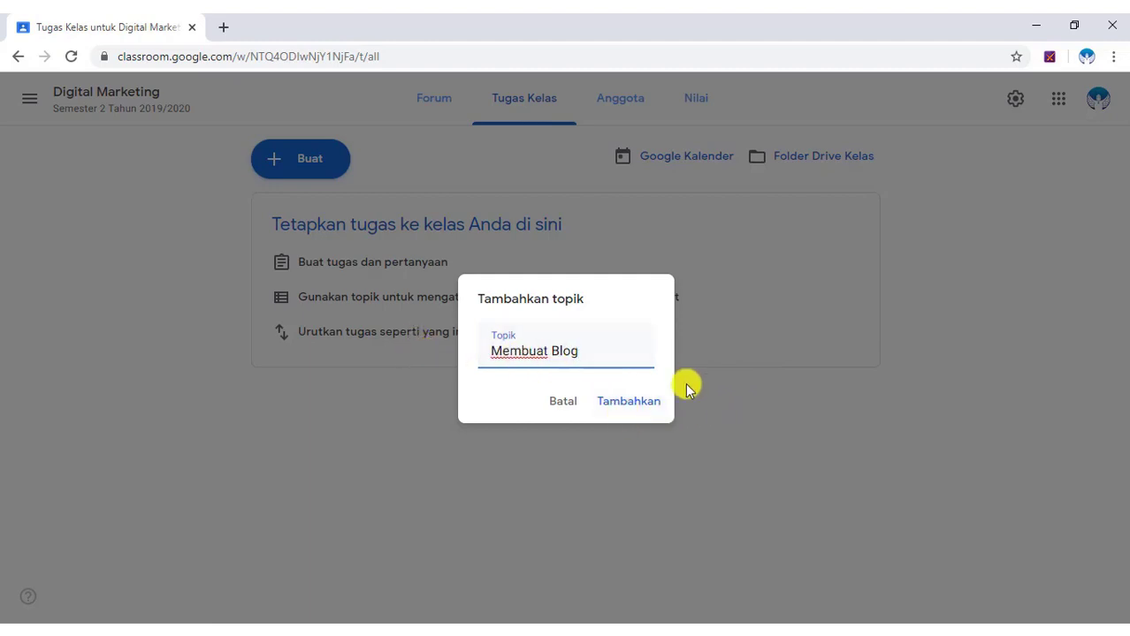
click(644, 405)
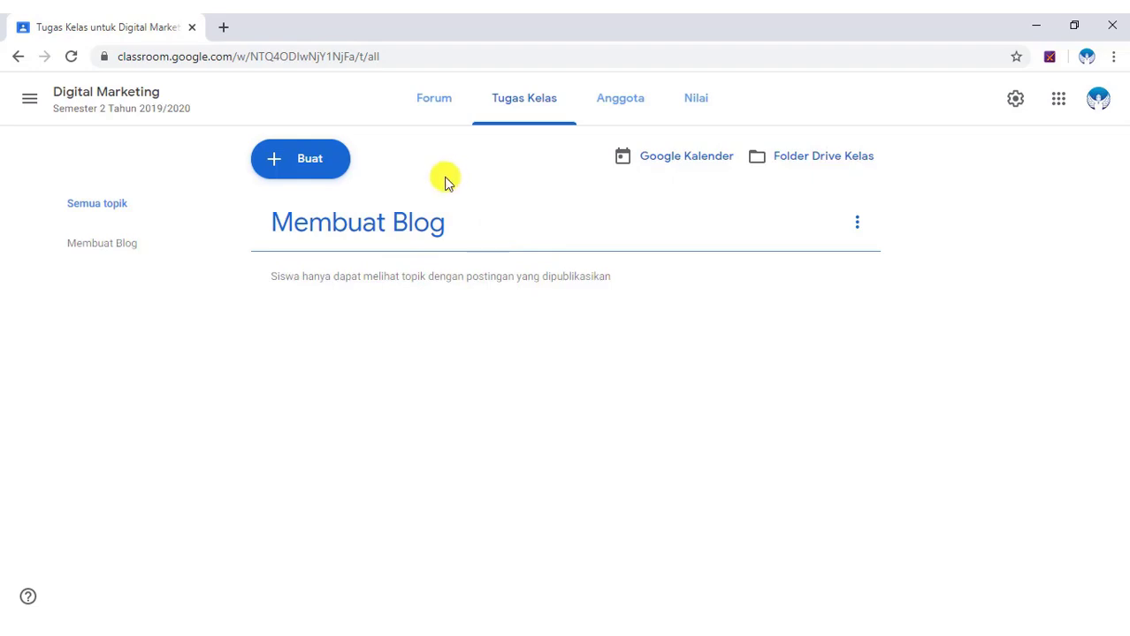
Add an 'Email List Building' topic and drag it below Membuat Blog.
click(313, 164)
click(302, 352)
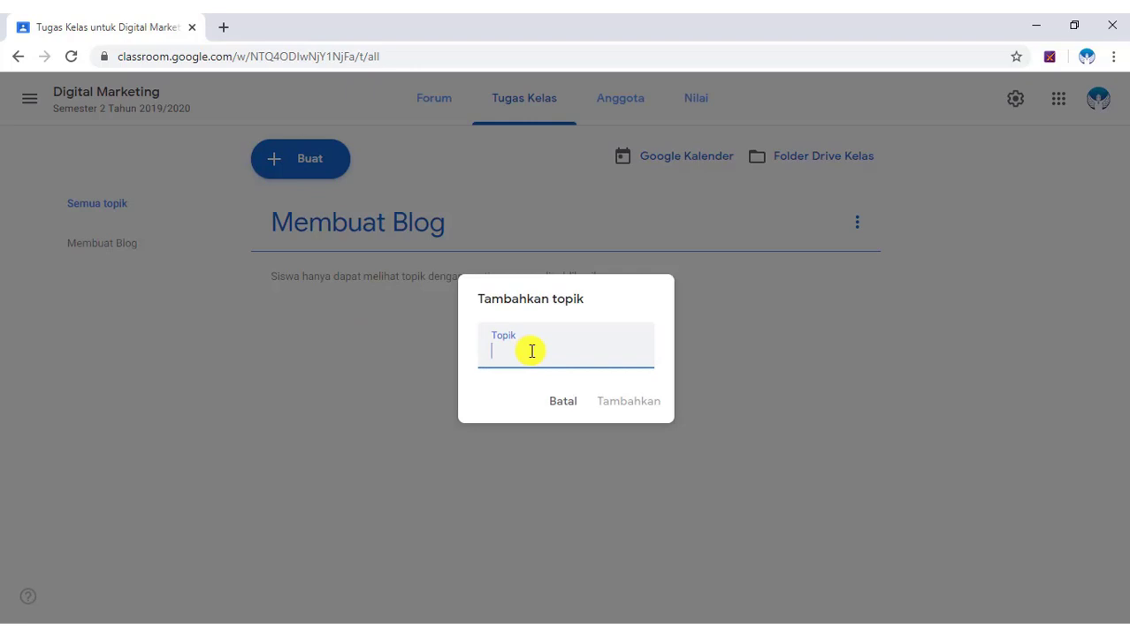
text(Email)
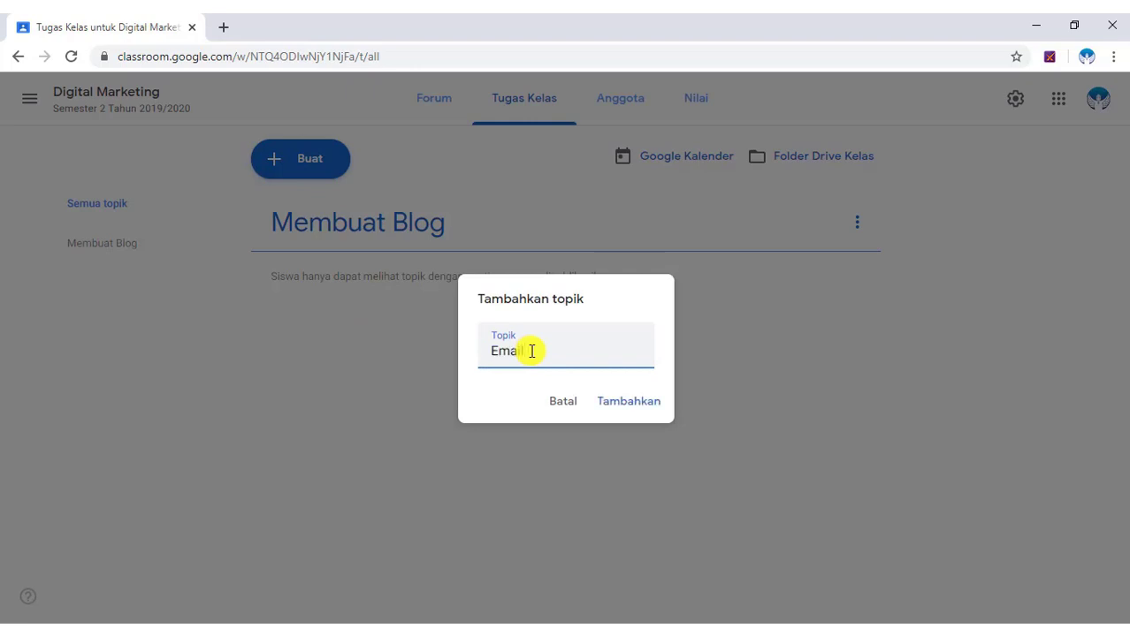
text( List Building)
click(645, 402)
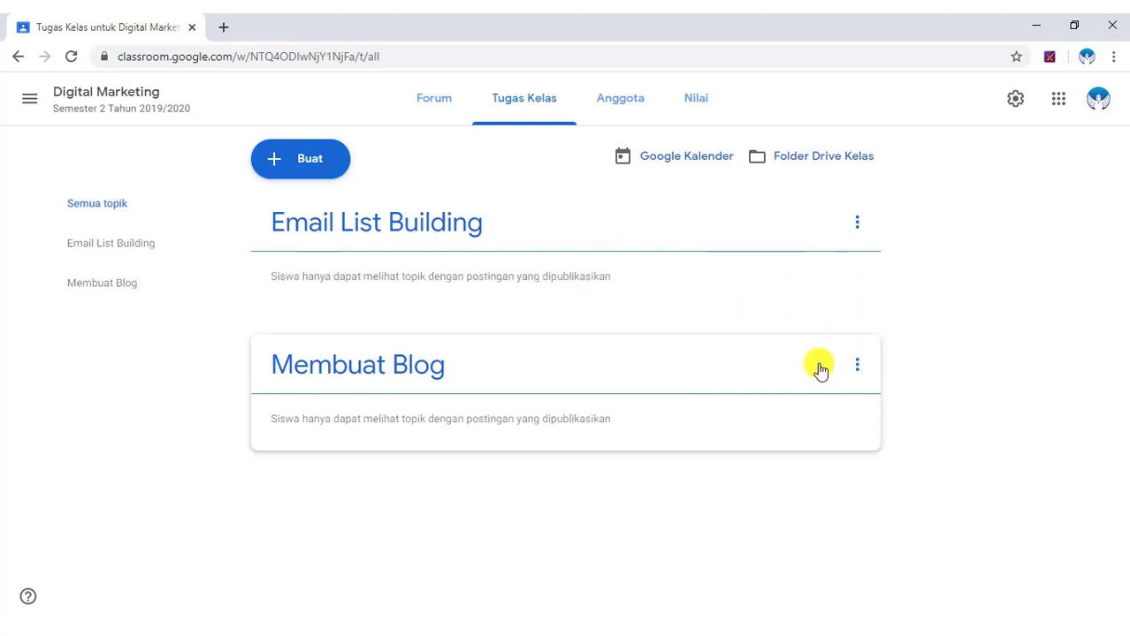
drag(784, 222, 676, 330)
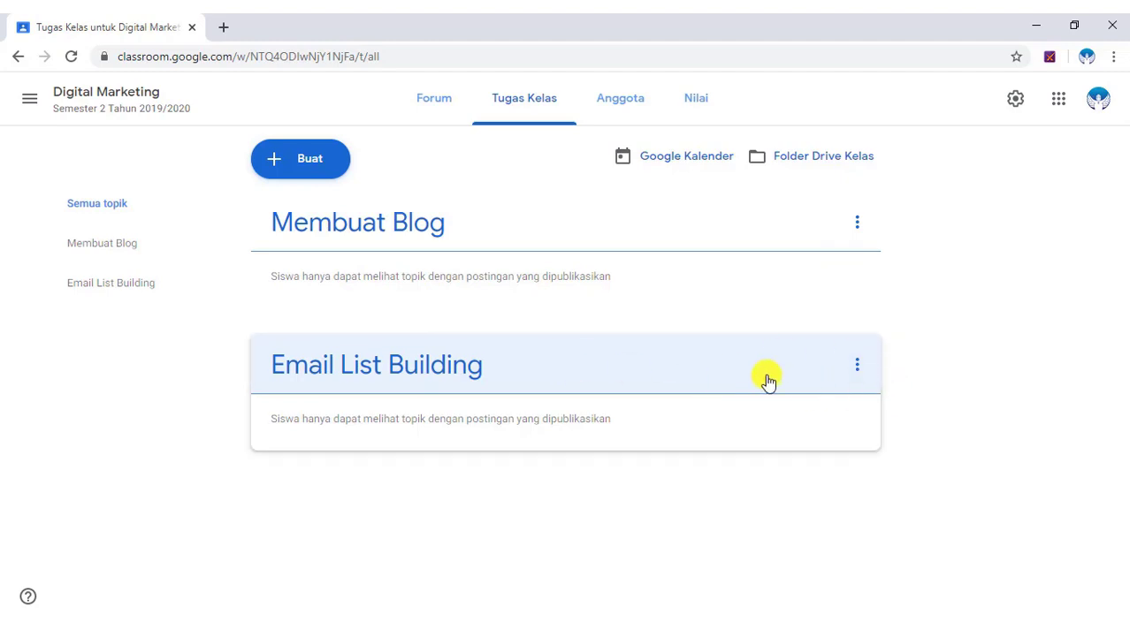
Remove the Email List Building topic and confirm the deletion.
click(856, 367)
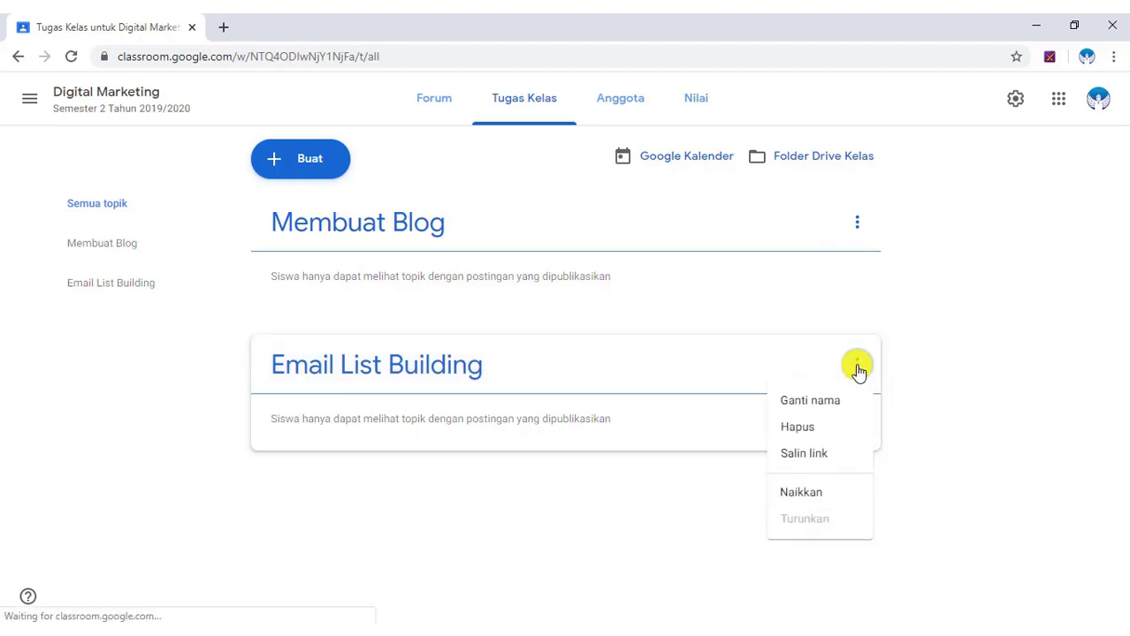
click(808, 428)
click(663, 389)
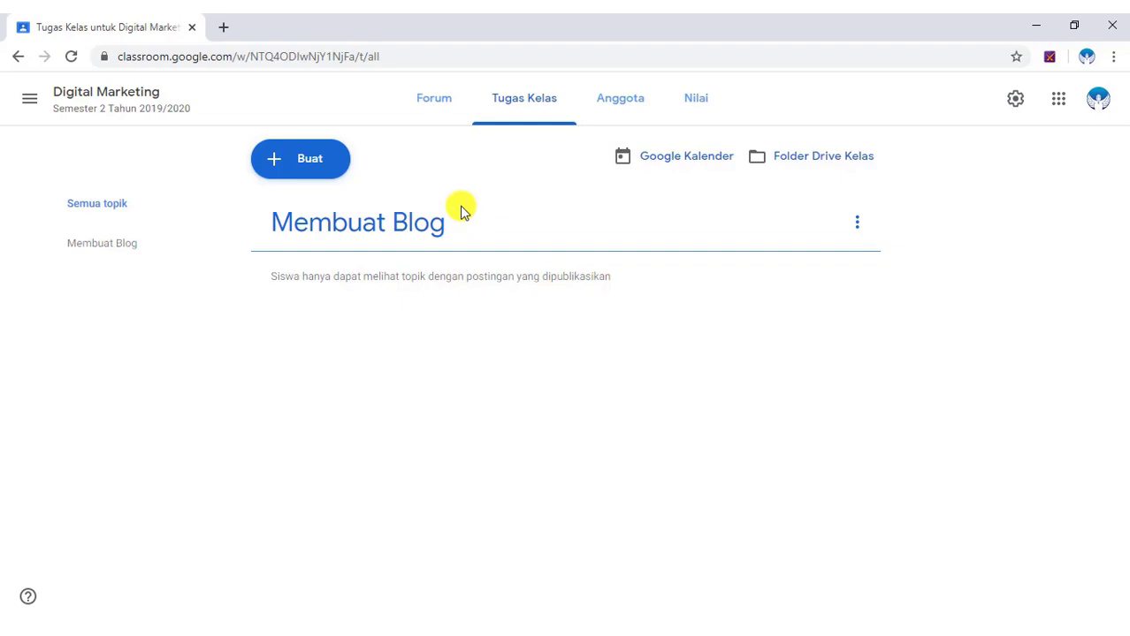
In a new tab, search 'google drive' and go from the product page into Google Drive.
key(ctrl+t)
text(g)
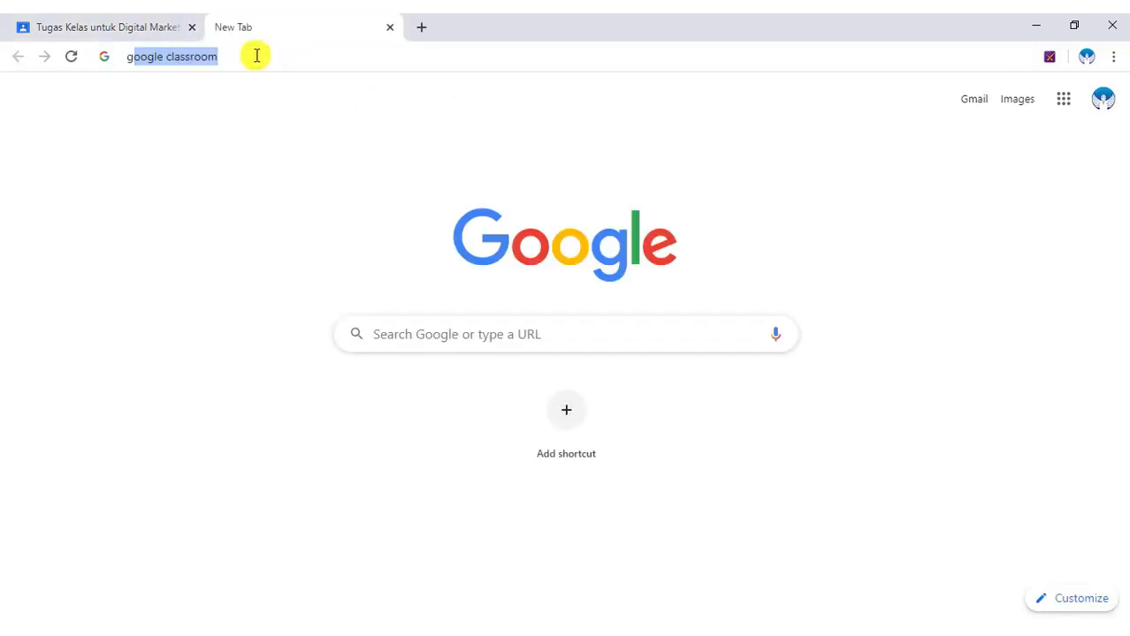
text(oogle)
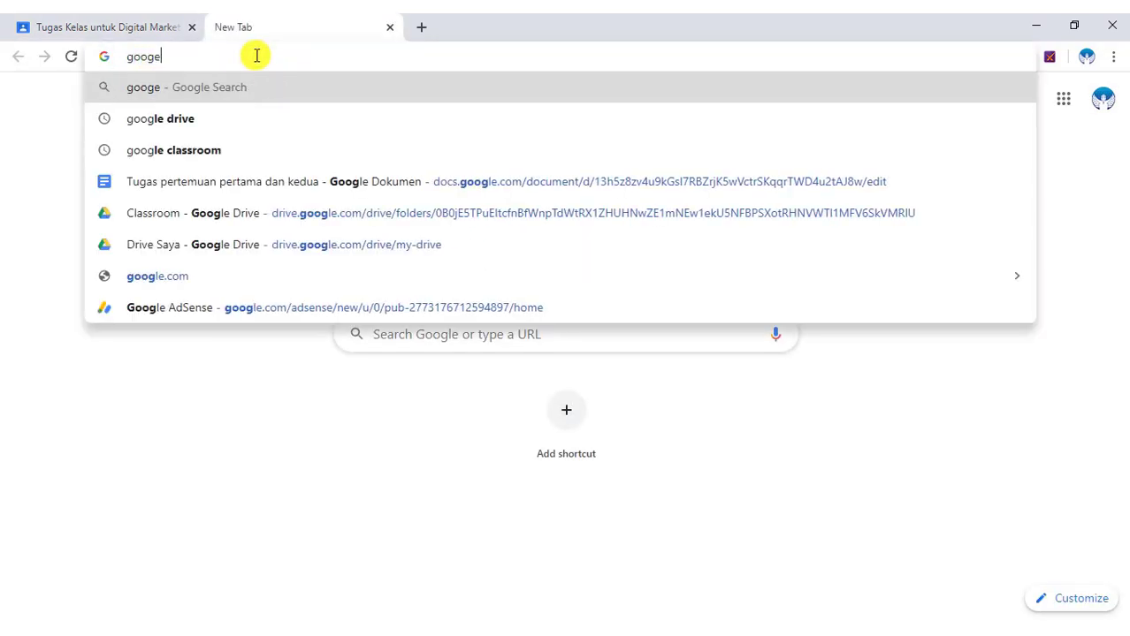
text( drive)
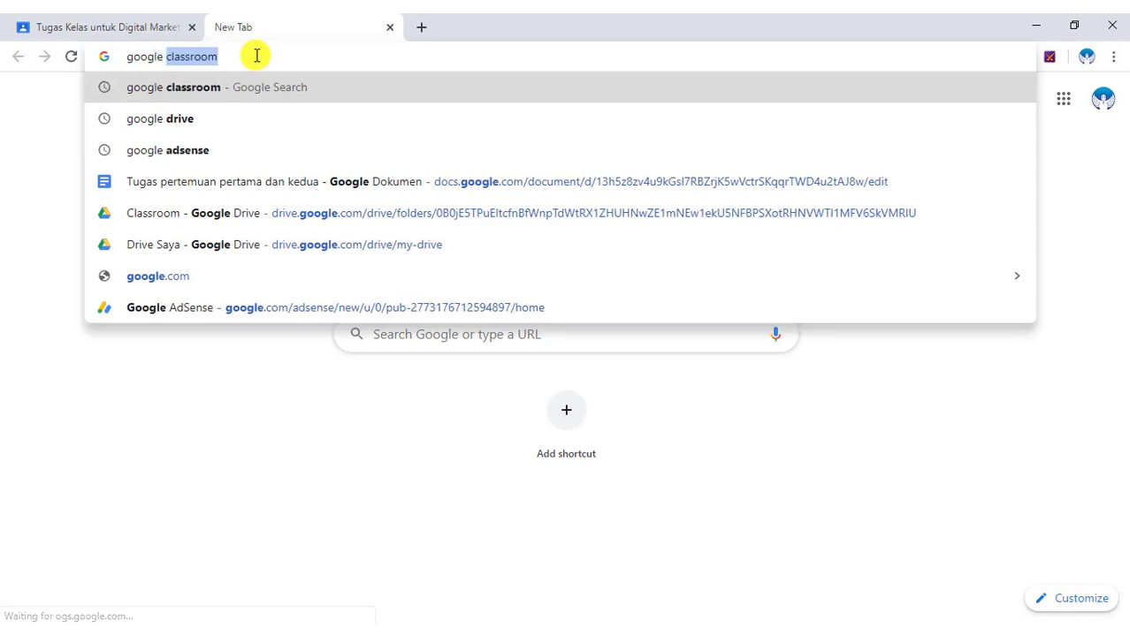
key(Return)
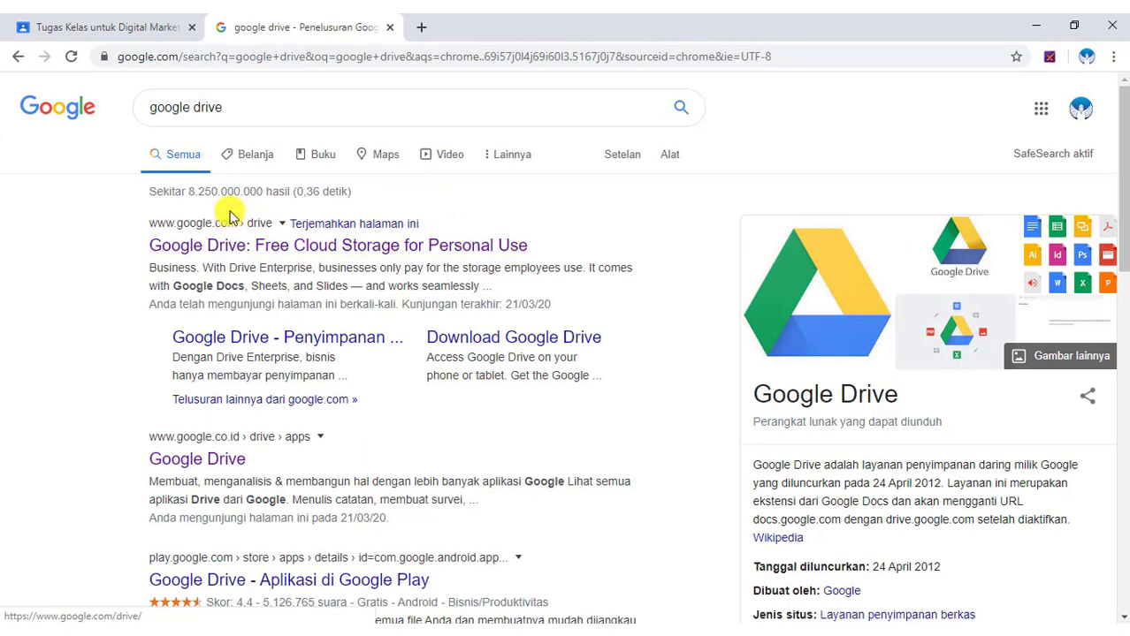
click(338, 252)
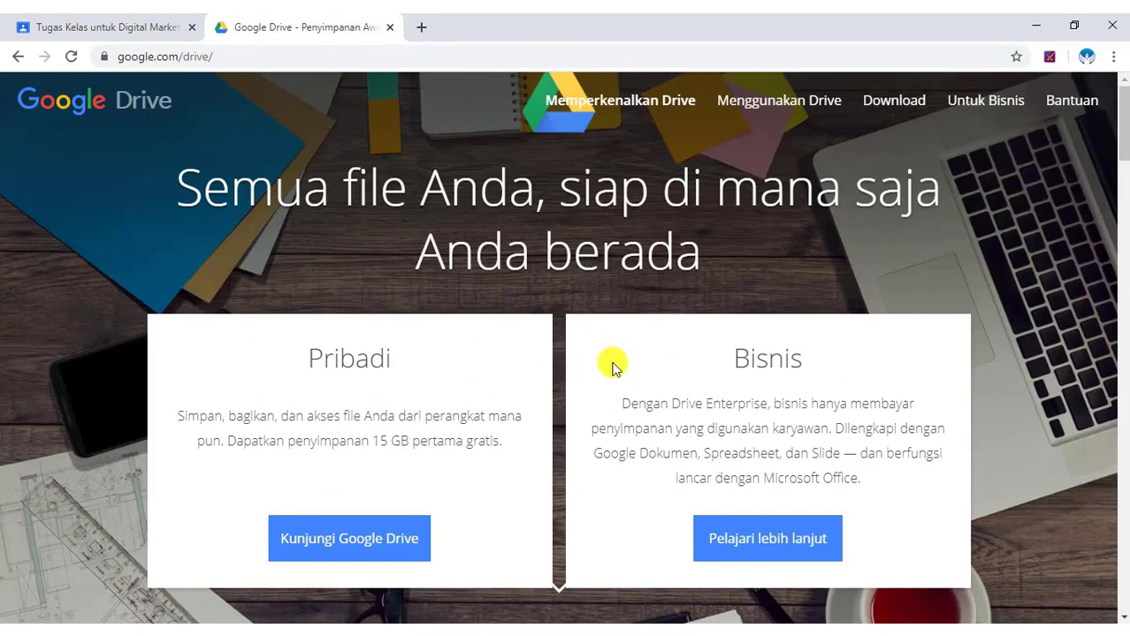
click(378, 548)
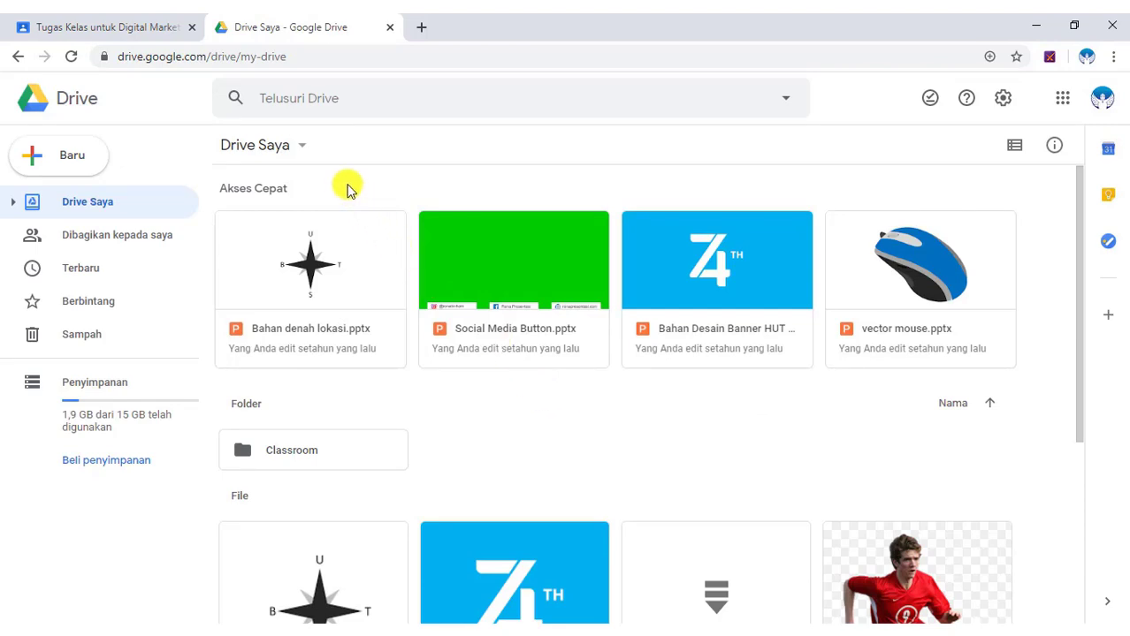
Upload the four 01–04 Panduan Lengkap guide PDFs to My Drive.
click(300, 153)
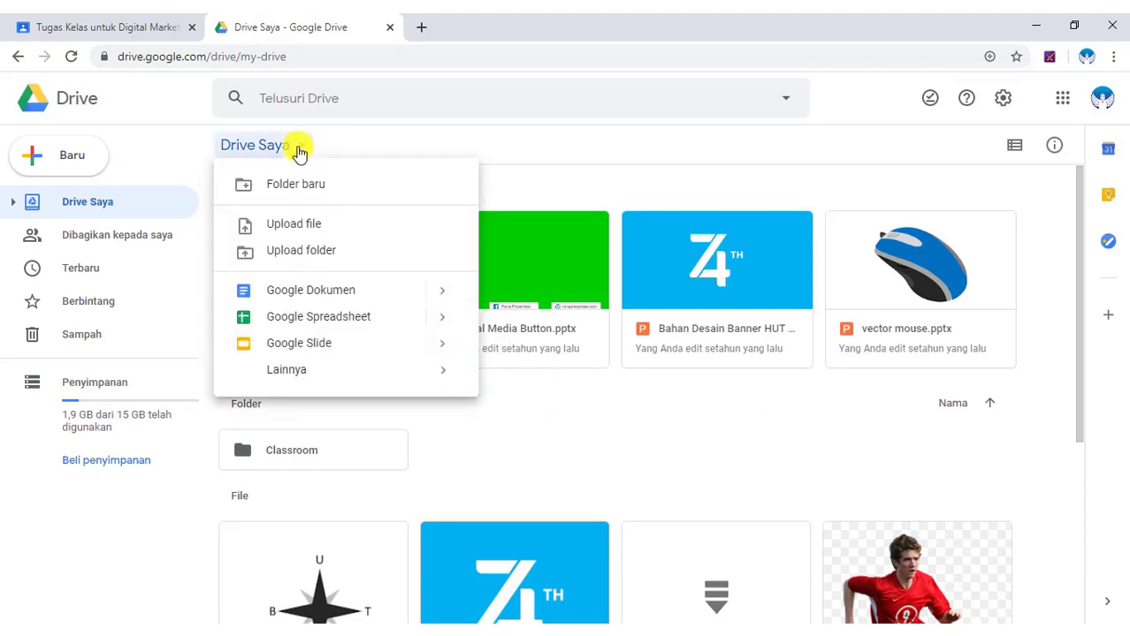
click(312, 226)
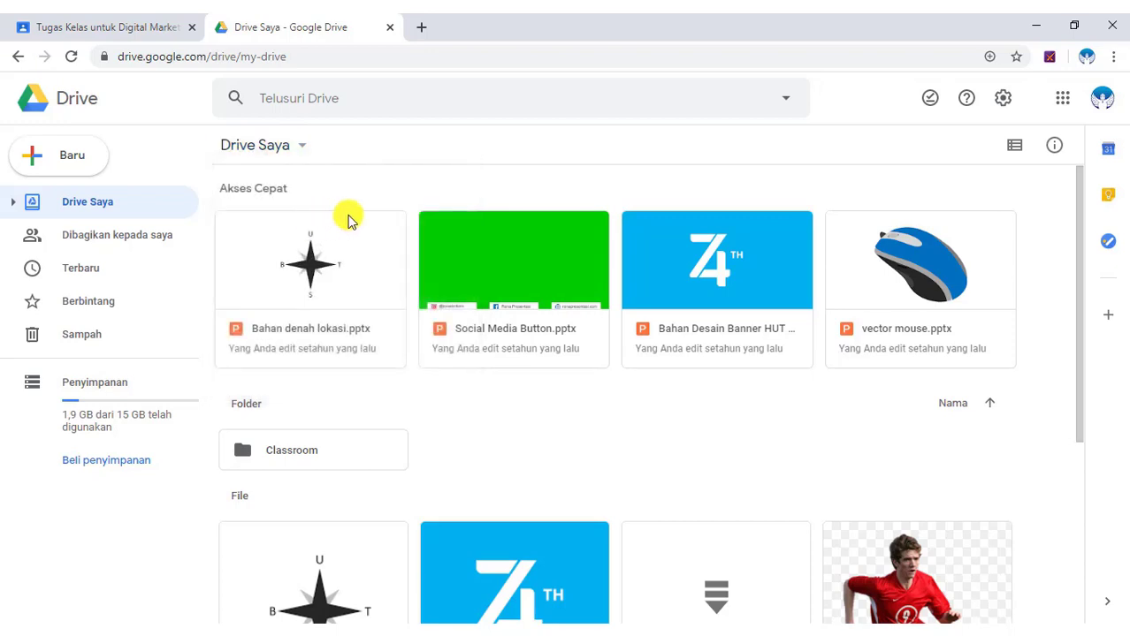
click(319, 128)
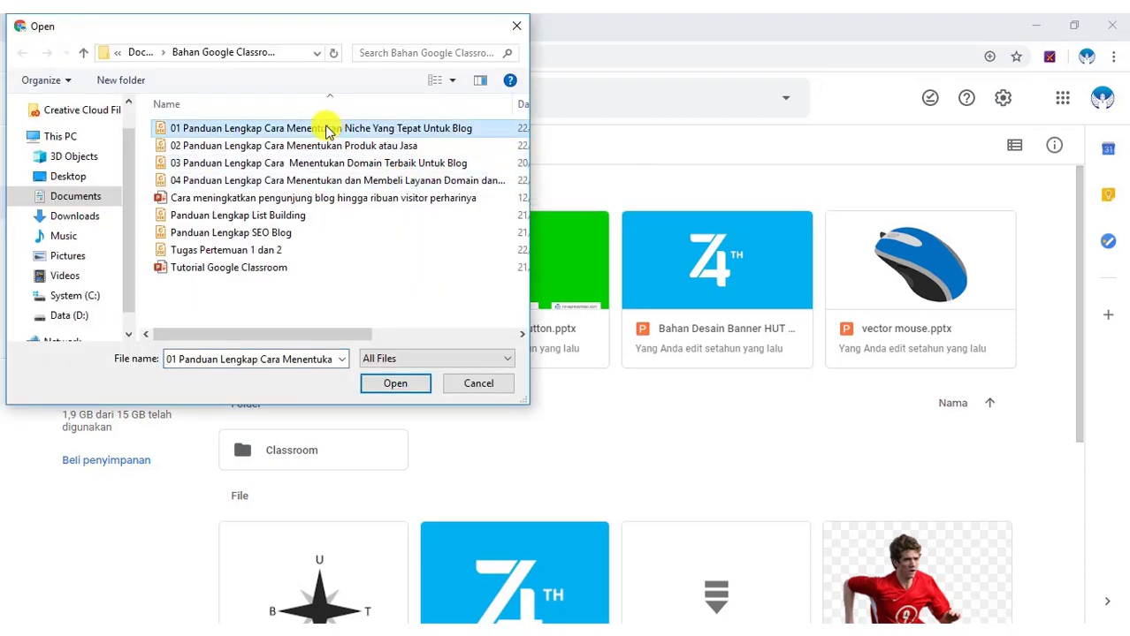
shift+click(299, 145)
shift+click(291, 166)
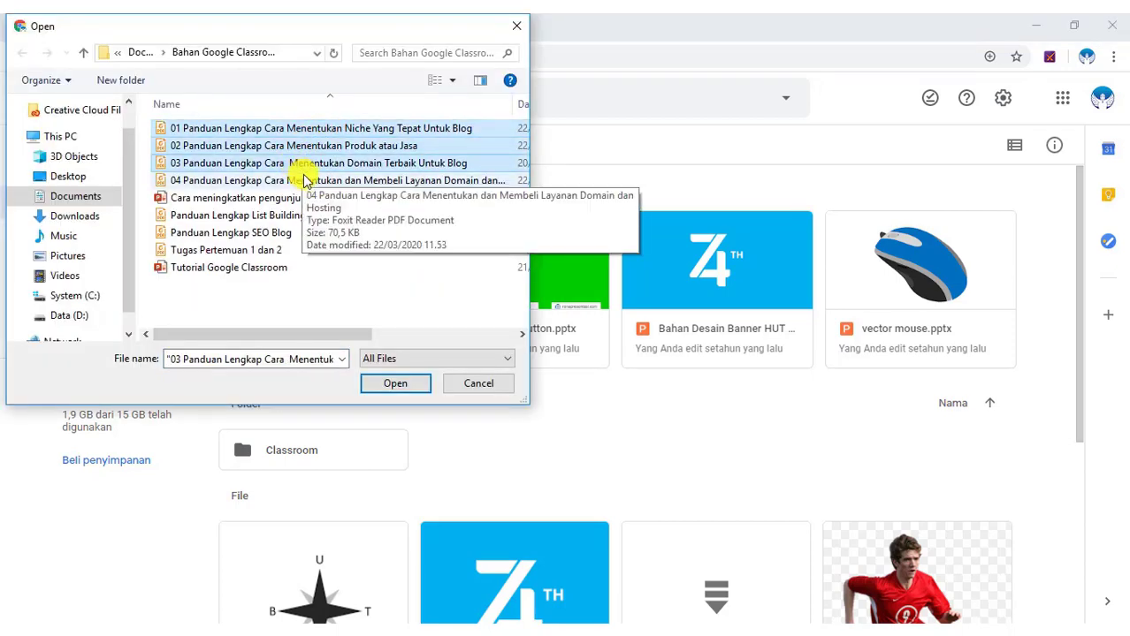
shift+click(309, 181)
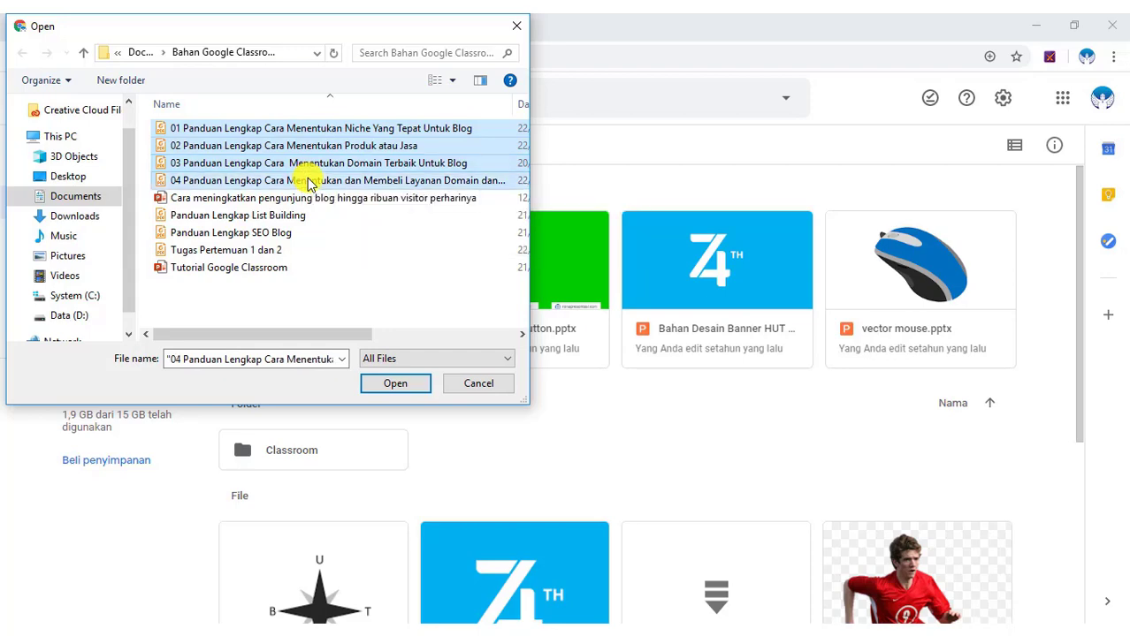
click(398, 383)
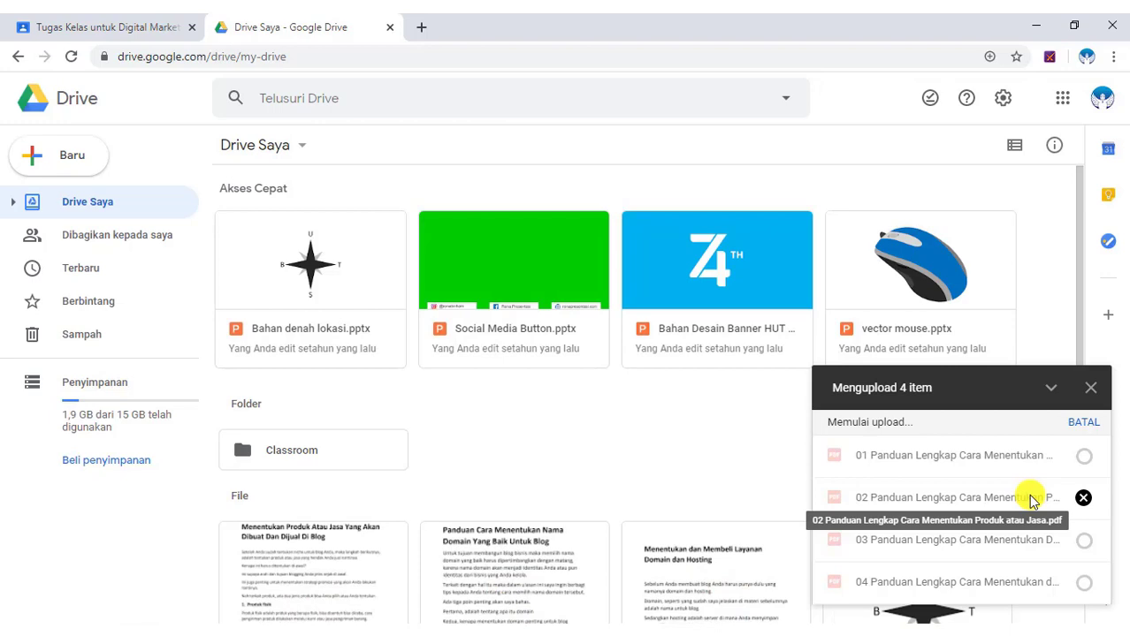
click(1090, 411)
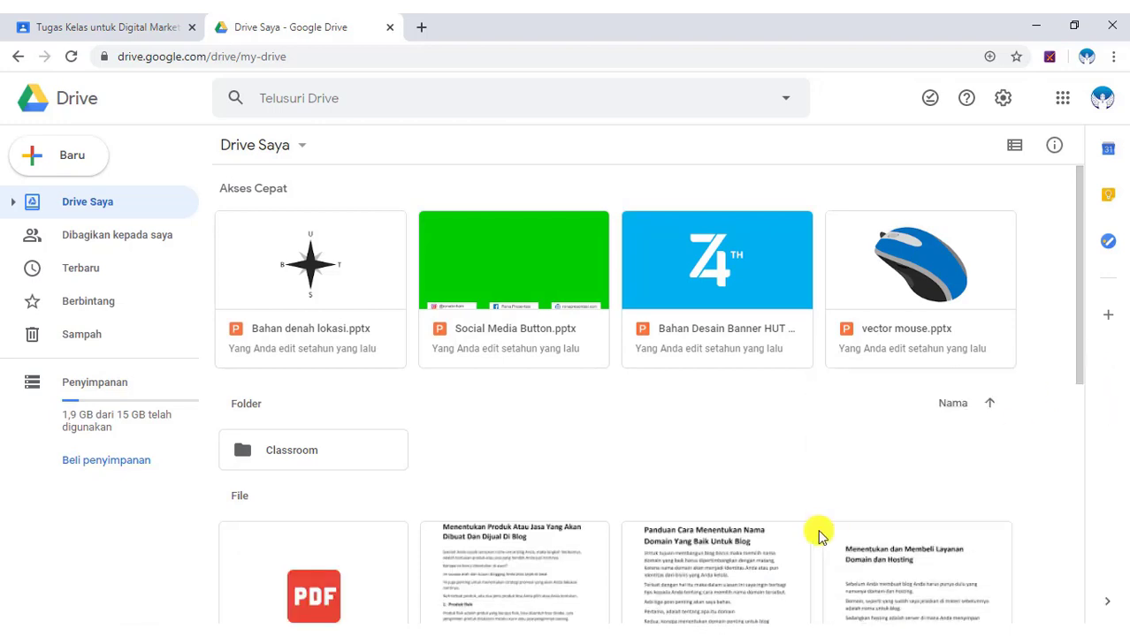
scroll(742, 433, down, 2)
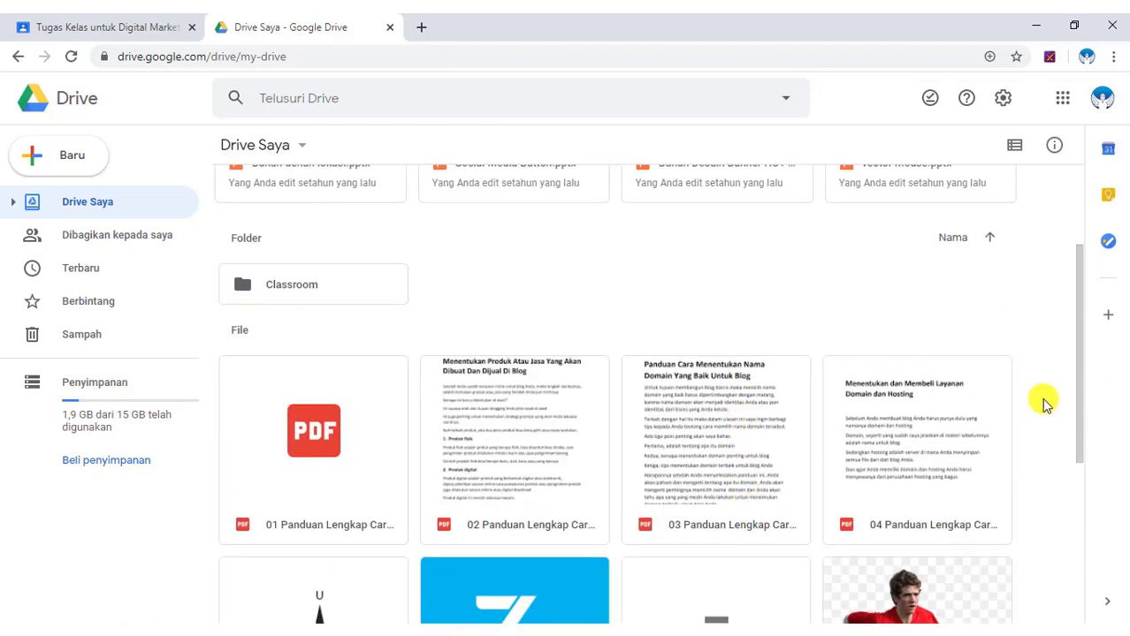
scroll(945, 472, up, 1)
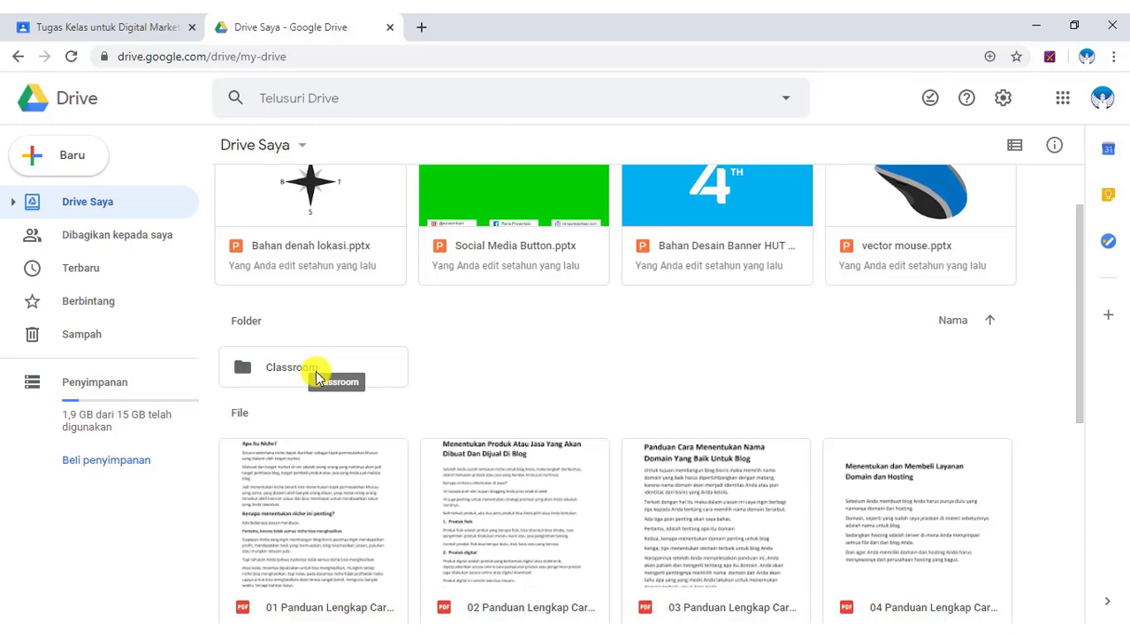
Move the 01, 02, 03 and 04 Panduan Lengkap PDFs into the Classroom folder.
click(372, 446)
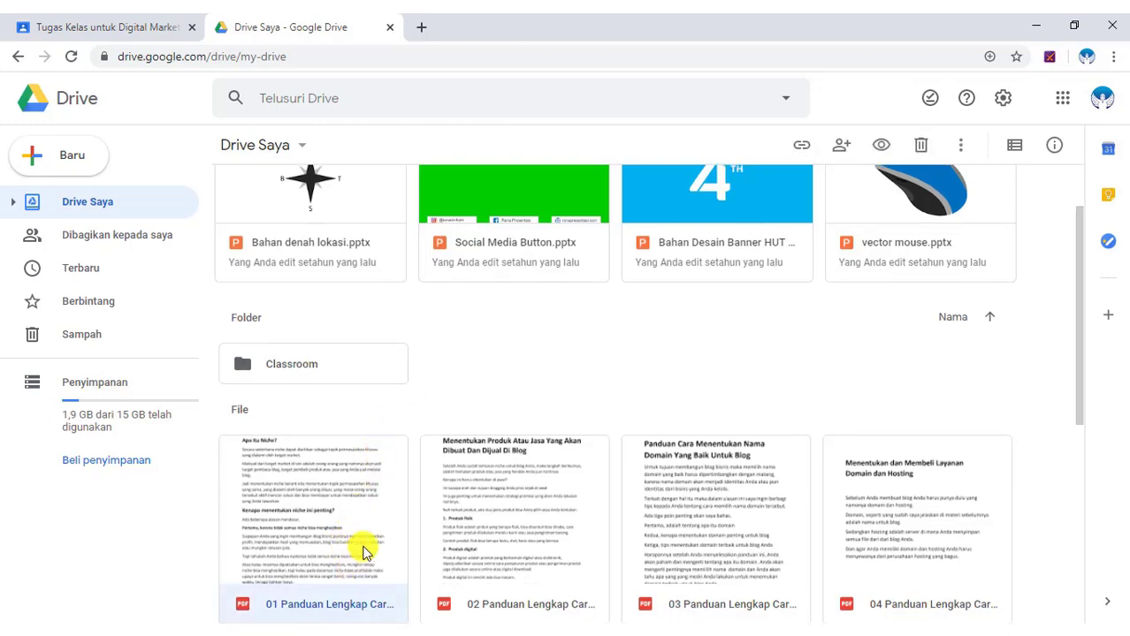
drag(360, 541, 281, 354)
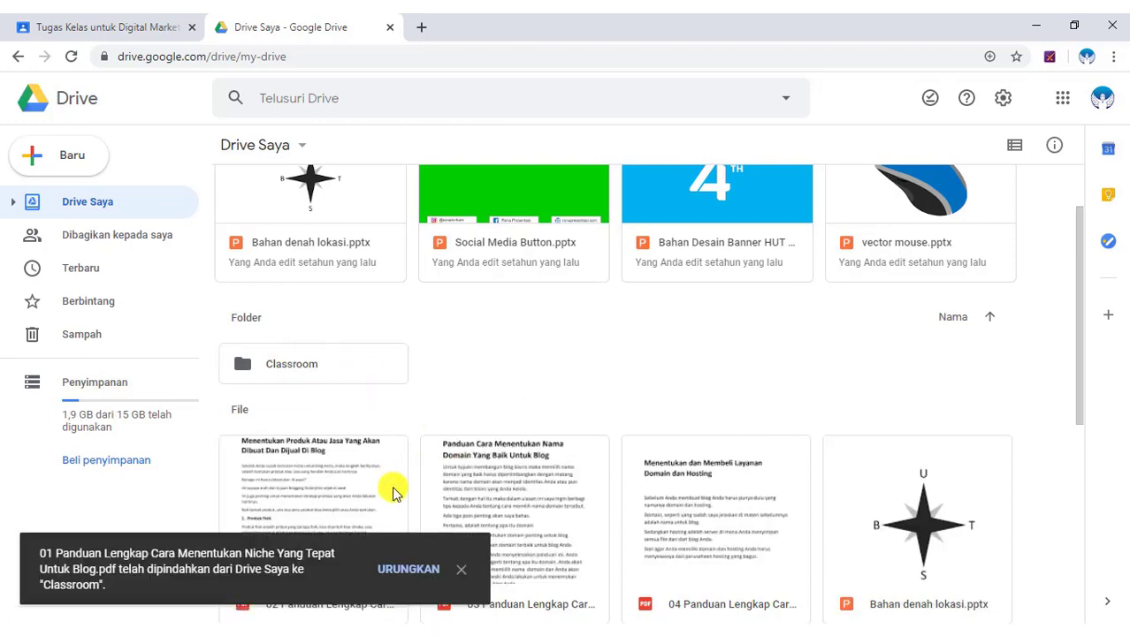
click(458, 569)
click(370, 572)
drag(369, 573, 334, 346)
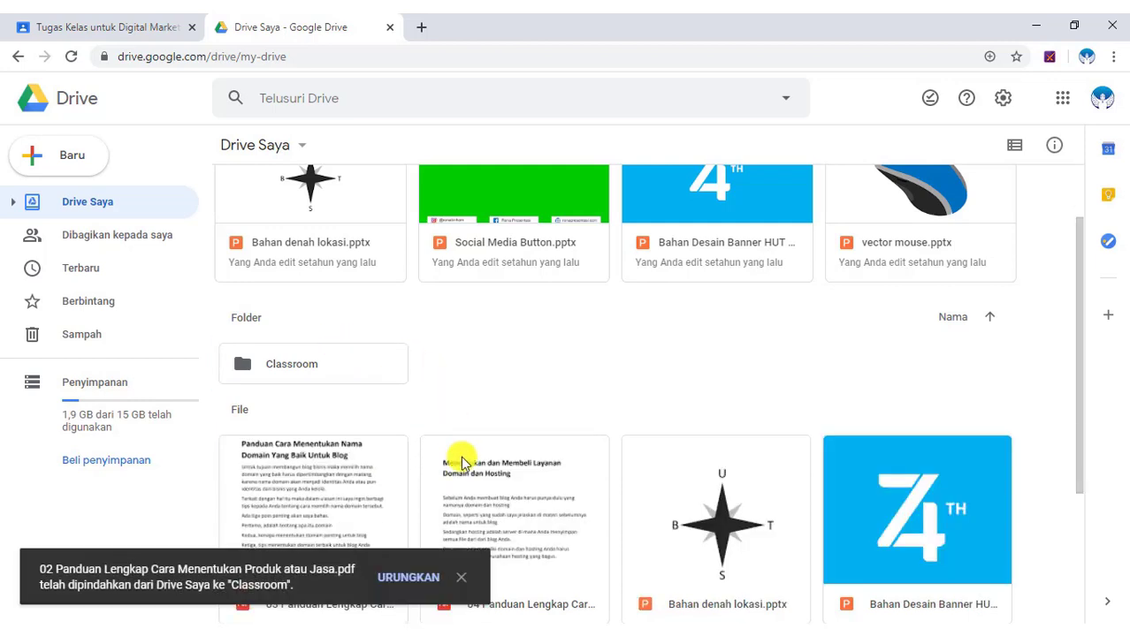
click(459, 571)
drag(405, 576, 305, 330)
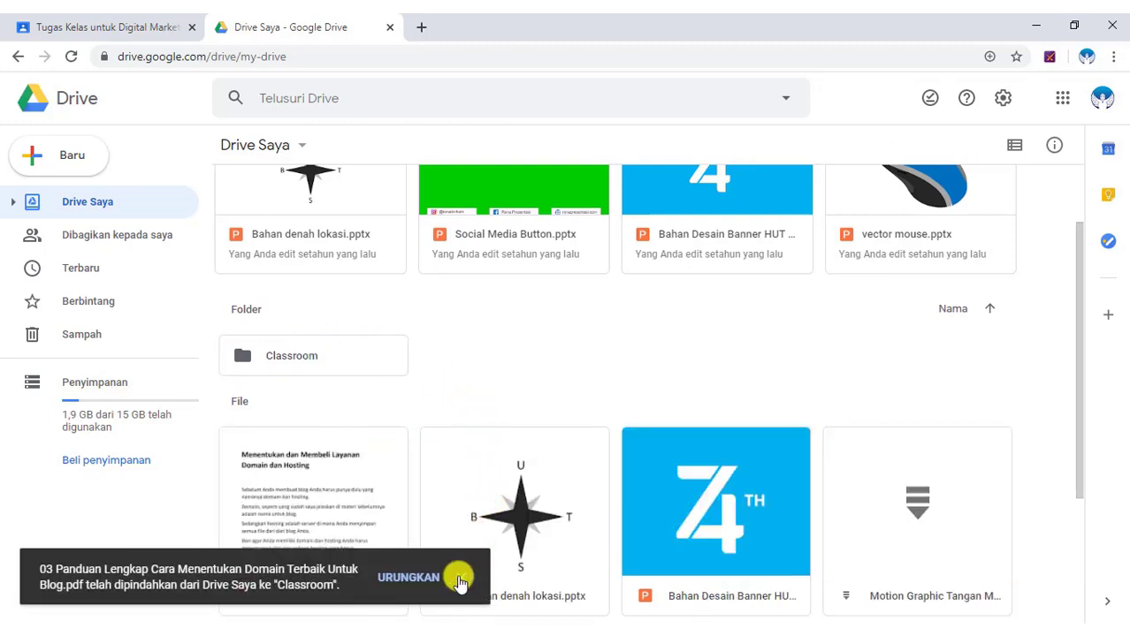
click(460, 576)
click(292, 599)
drag(292, 599, 273, 331)
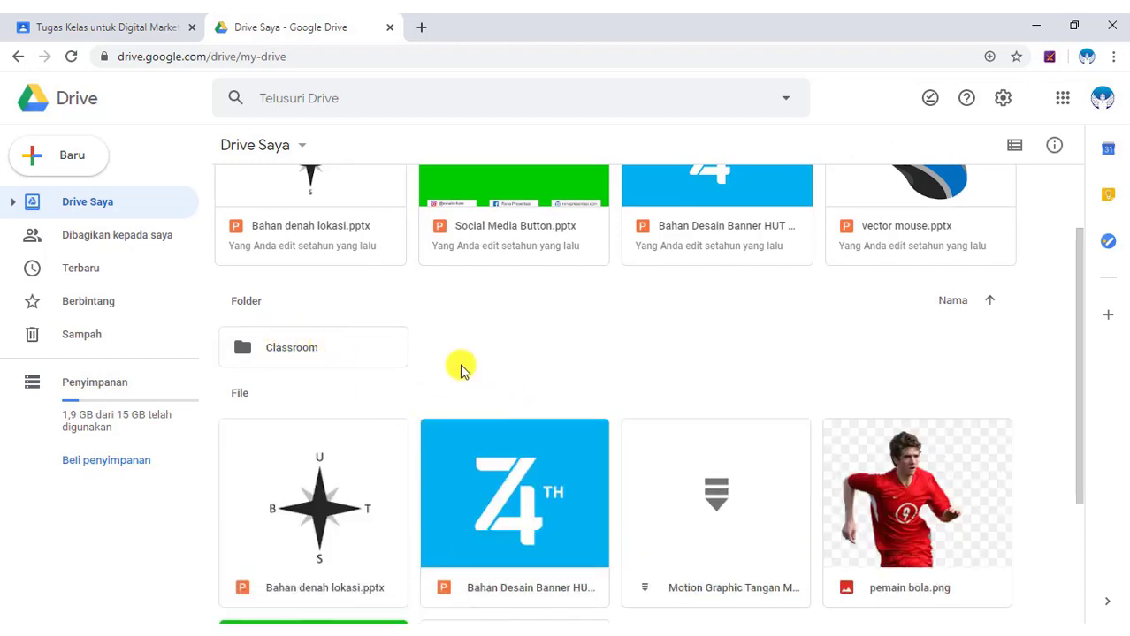
Upload the 'Cara meningkatkan pengunjung blog' presentation to My Drive.
click(303, 147)
click(292, 225)
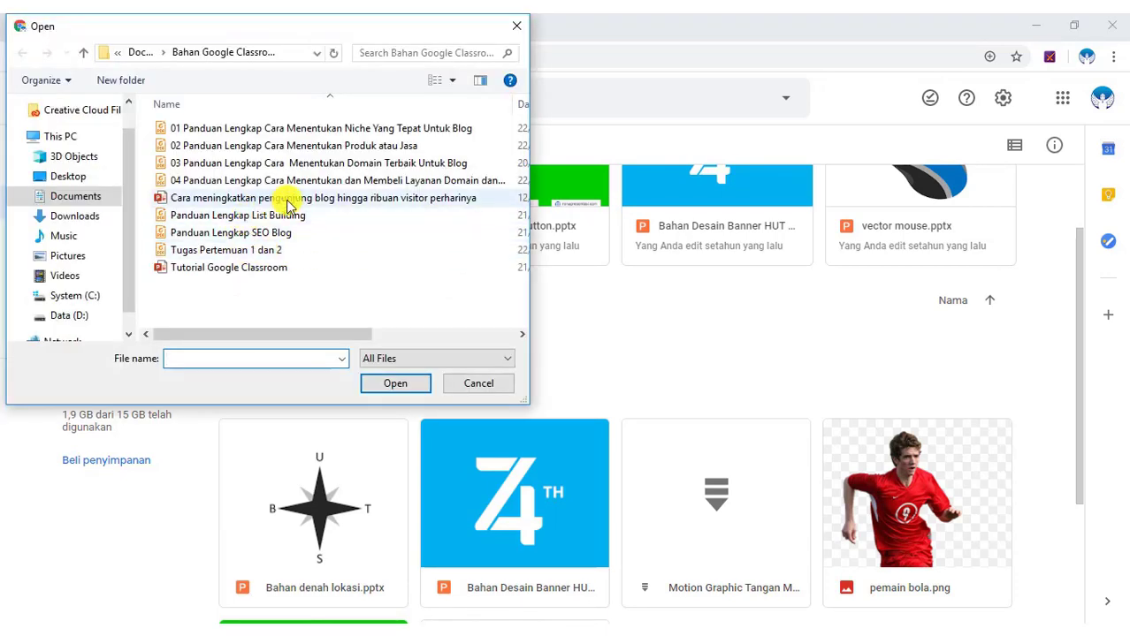
click(242, 203)
click(390, 385)
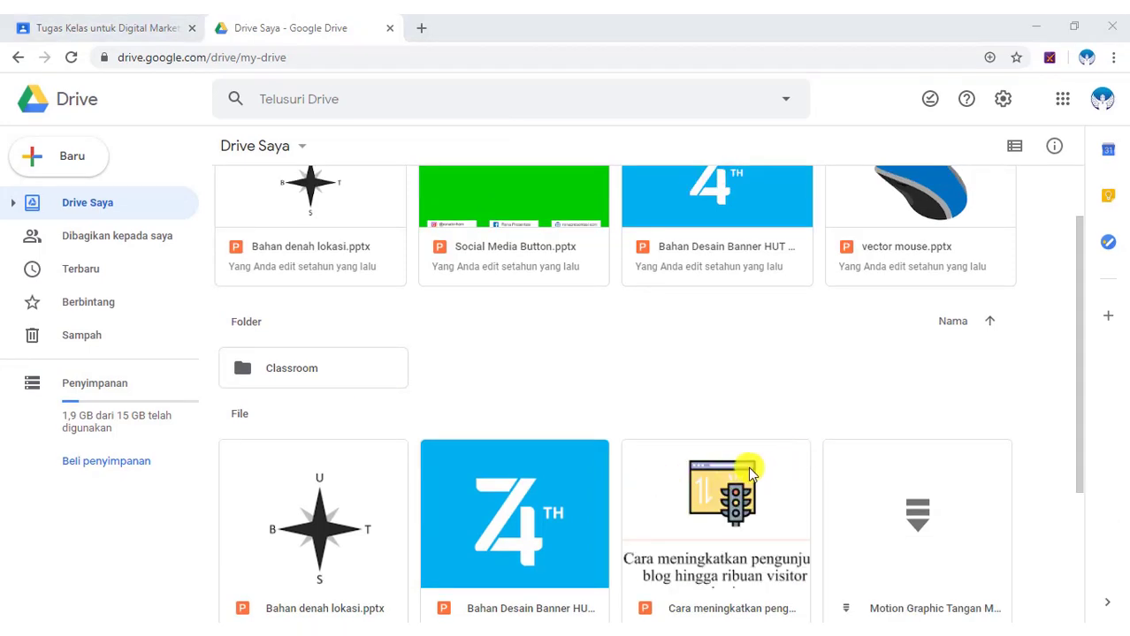
Move the presentation into the Classroom folder and open that folder.
scroll(749, 474, down, 1)
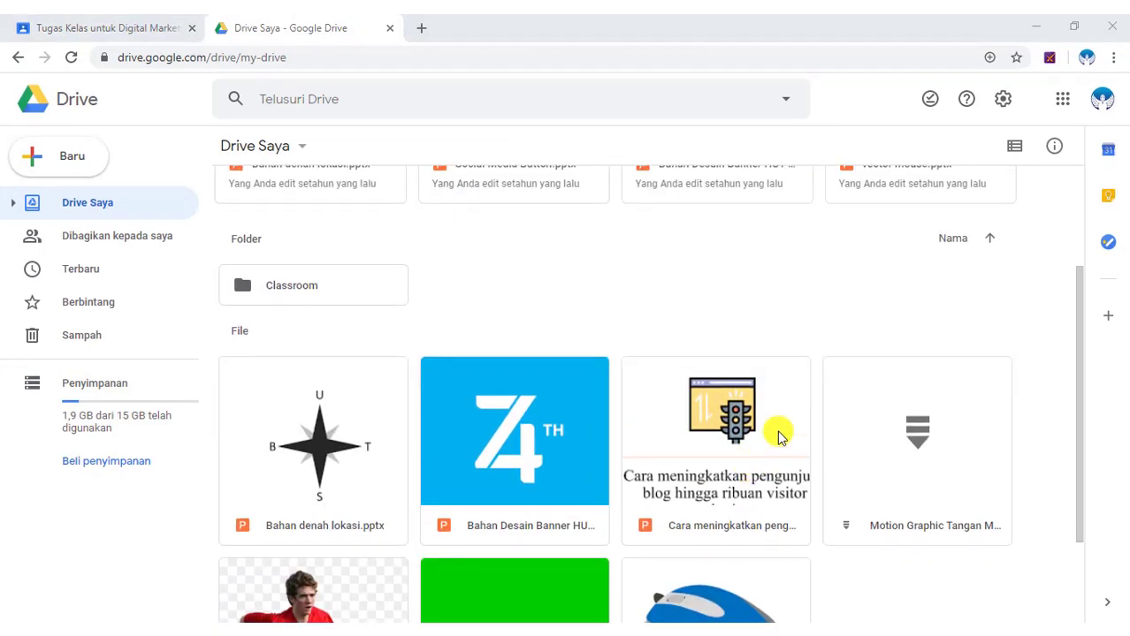
click(685, 484)
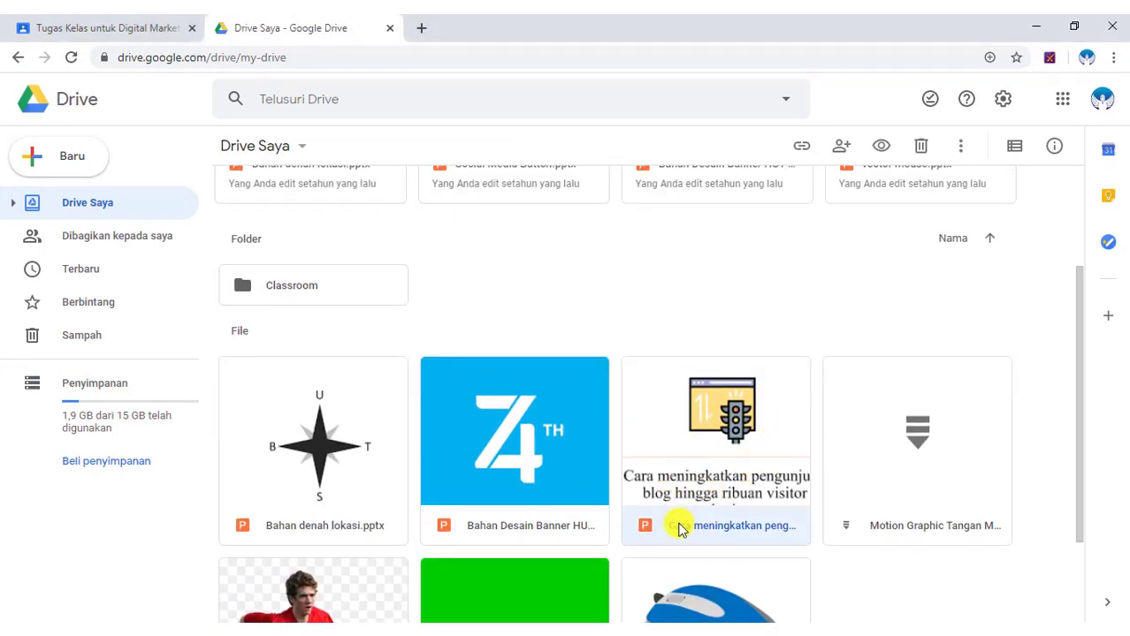
drag(682, 531, 260, 270)
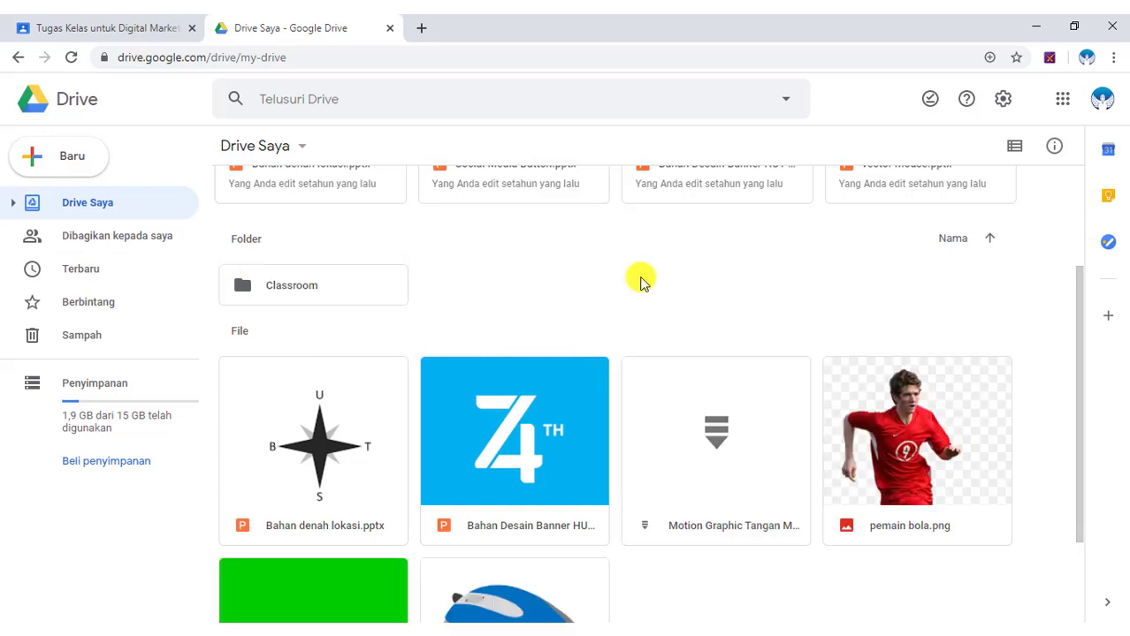
double_click(311, 288)
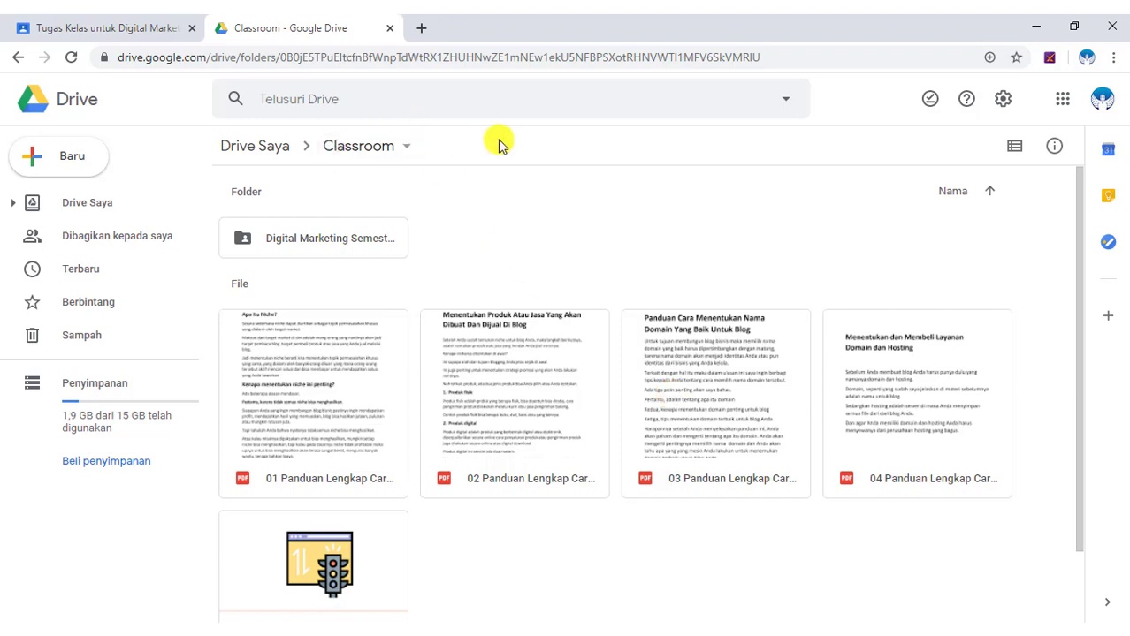
Back on the Digital Marketing Tugas Kelas page, start a new Materi post.
click(75, 19)
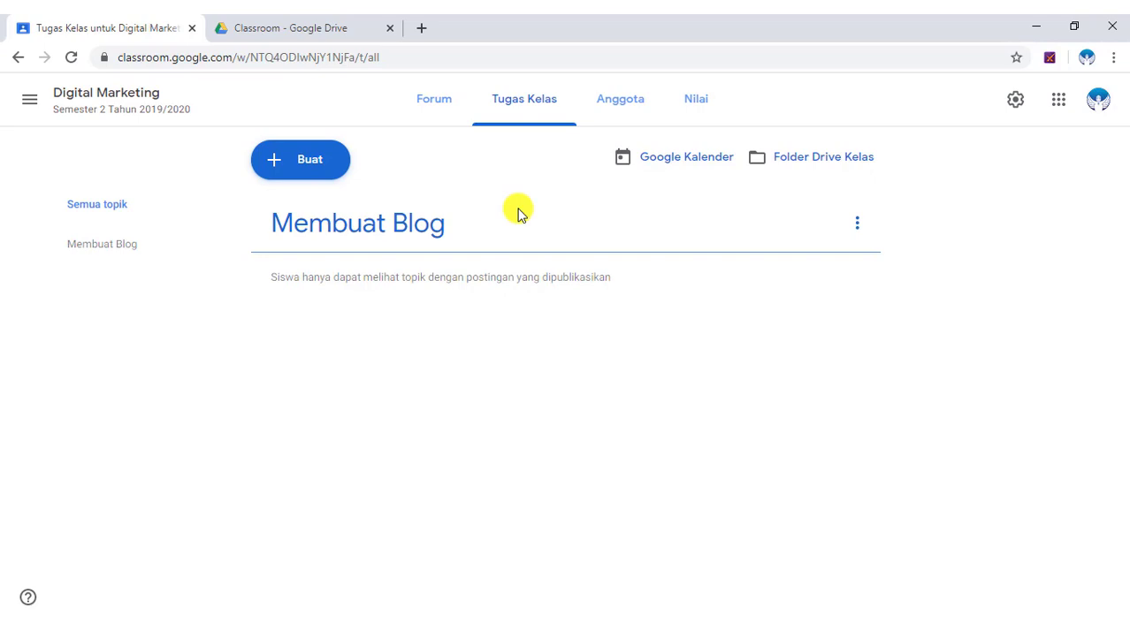
click(304, 170)
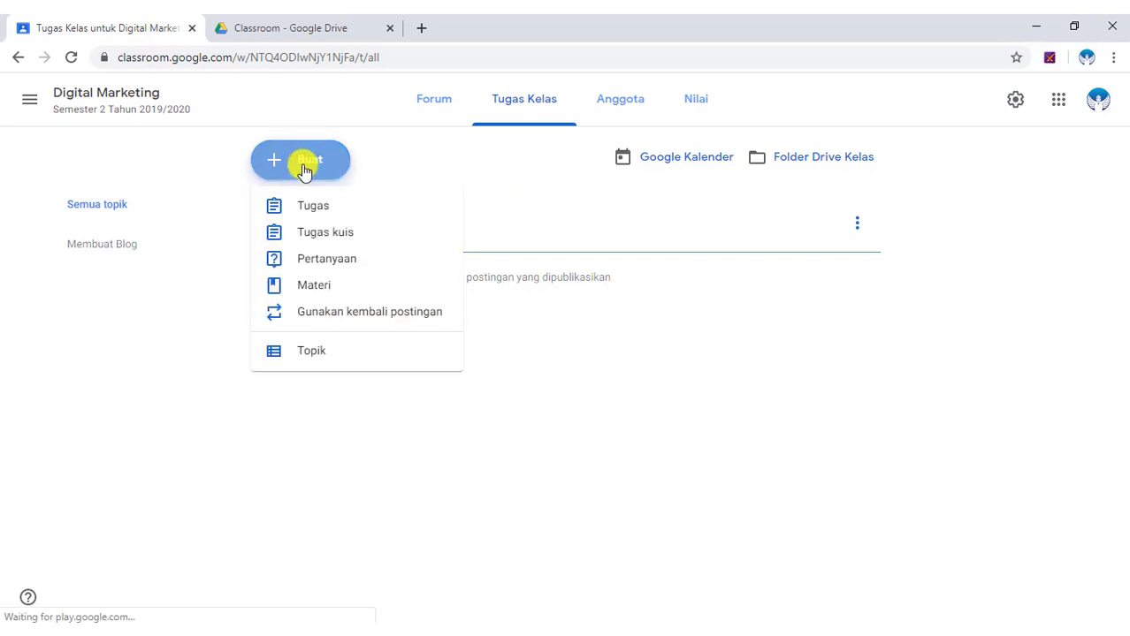
click(319, 295)
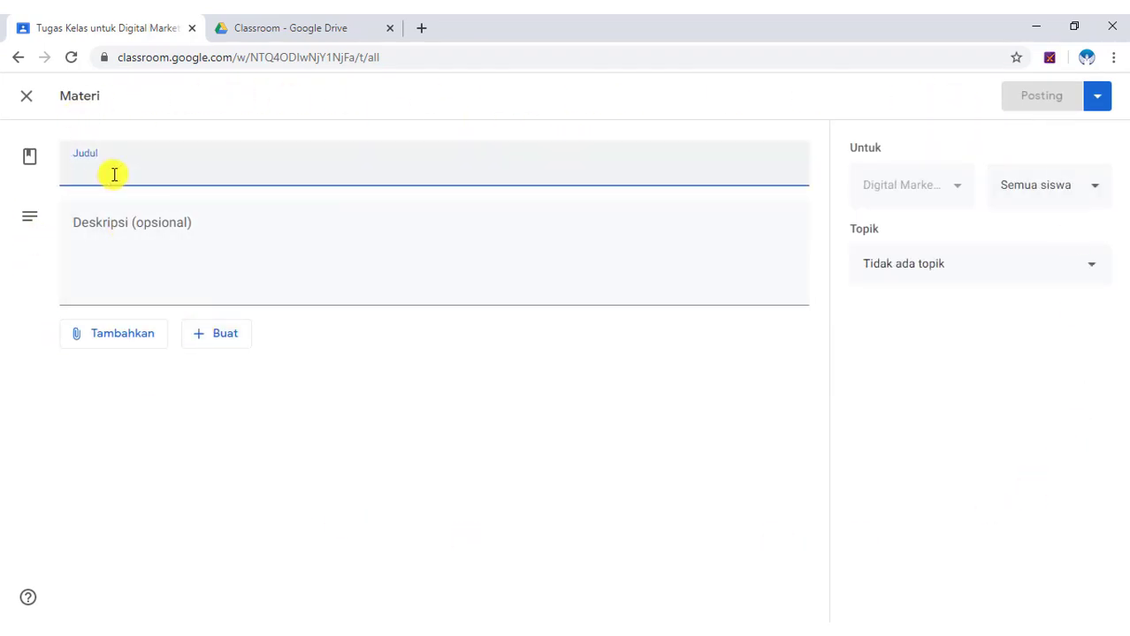
Title the material 'Pertemuan 1: Cara Menentukan Niche Yang Tepat Untuk Blog' and describe choosing a blog niche.
text(Perte)
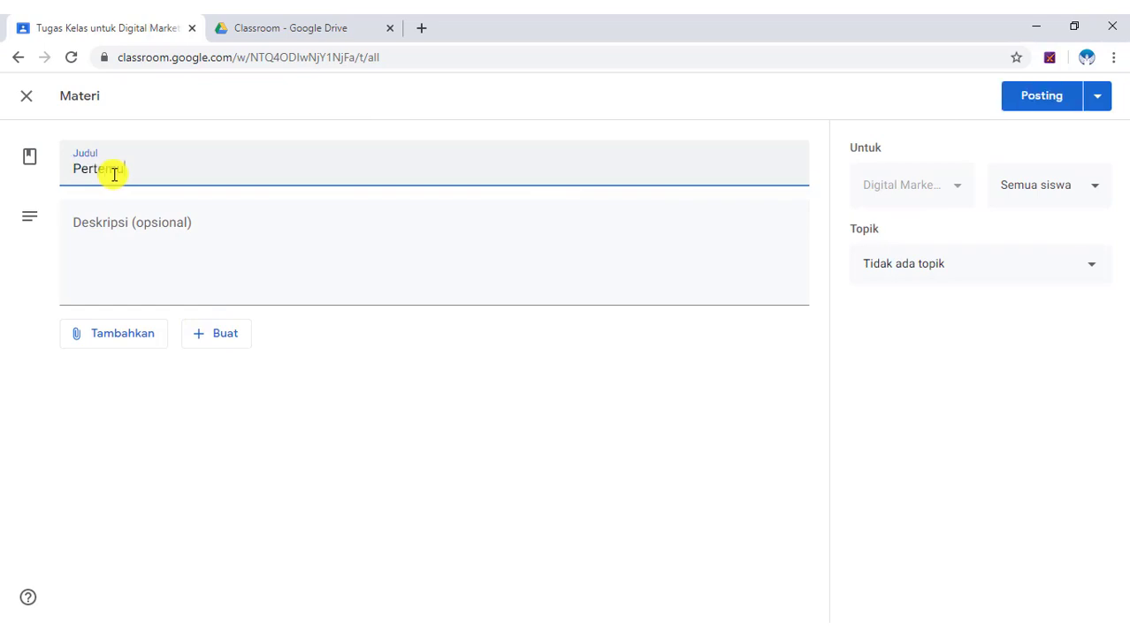
text(muan )
text(1)
text(": )
text(Cara Menen)
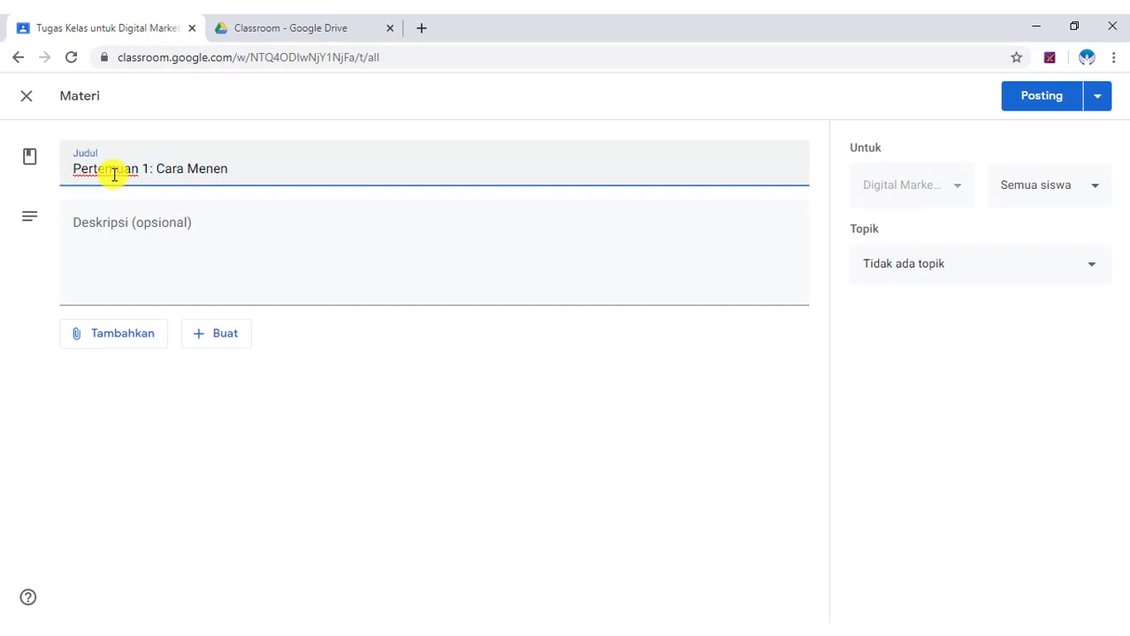
text(tukan N)
text(ih)
text(che Yang Te)
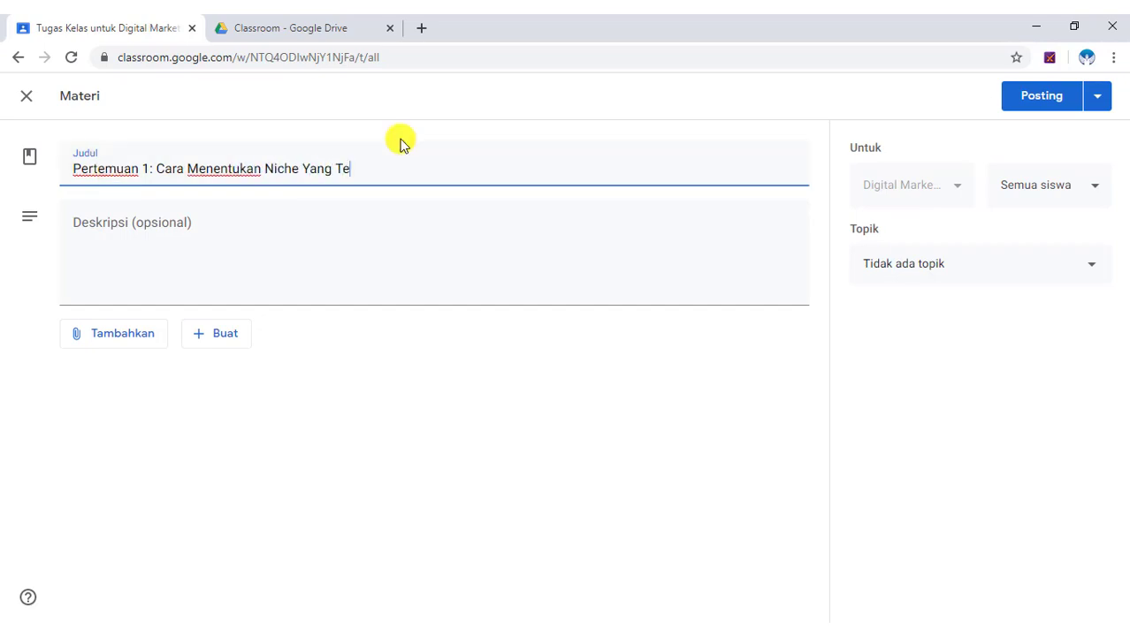
text(pat Untuk B)
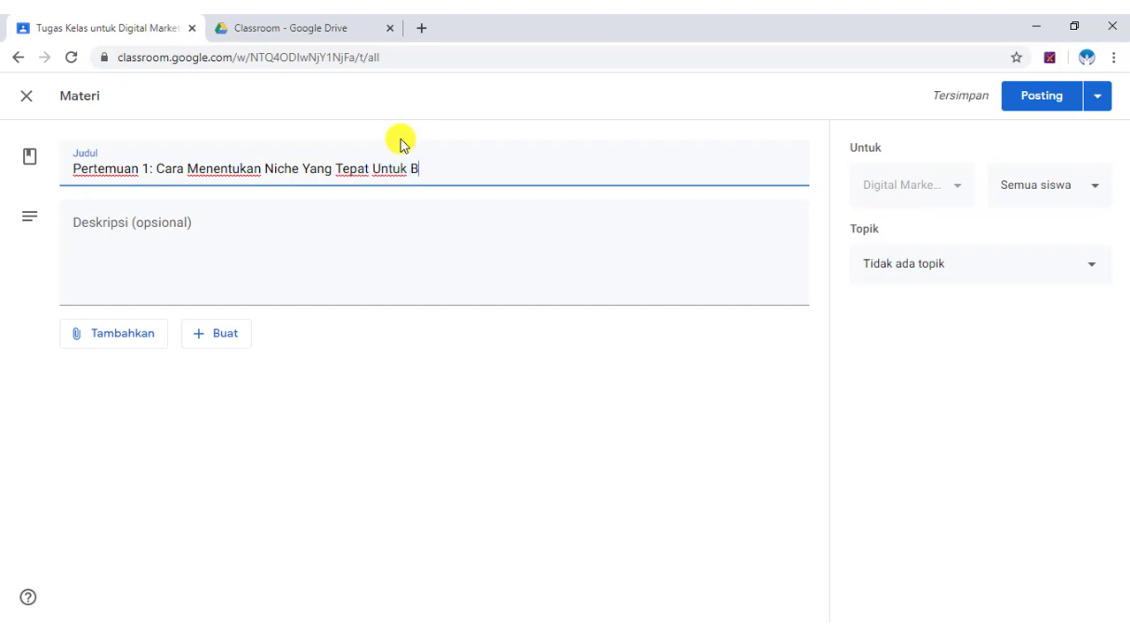
text(log)
click(200, 229)
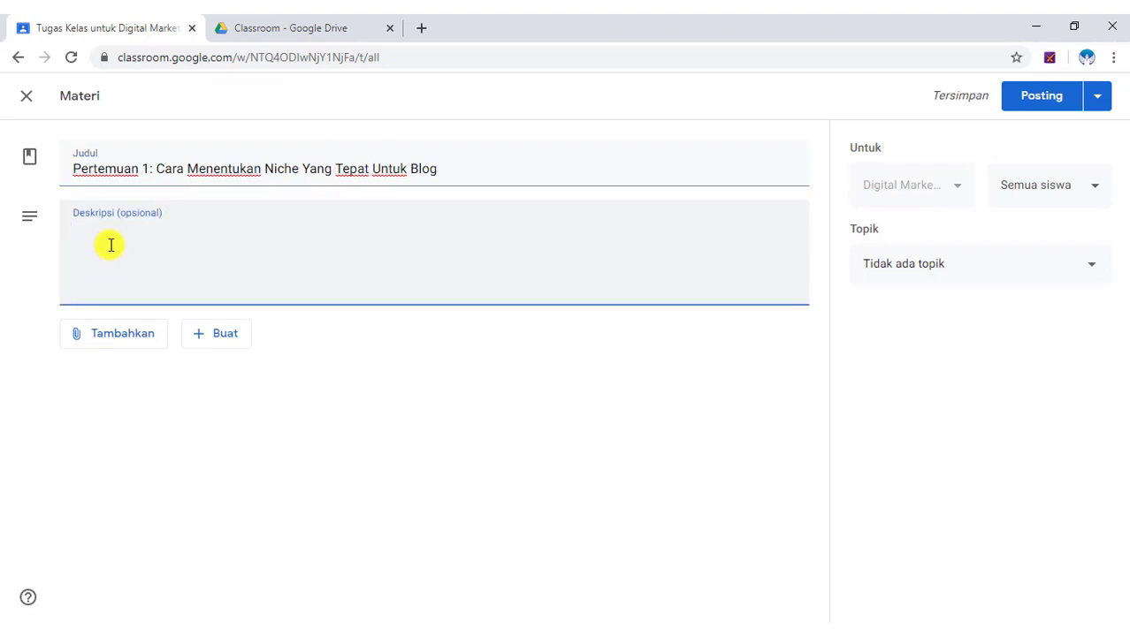
text(Pada mater)
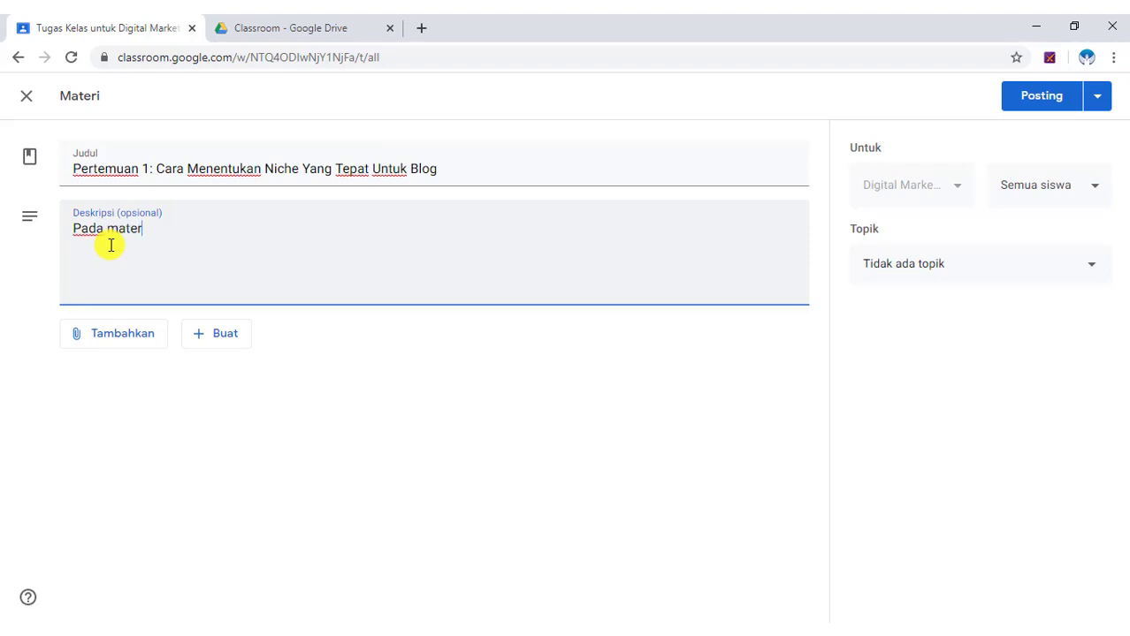
text(i d)
text(ini d)
text(jelaskan)
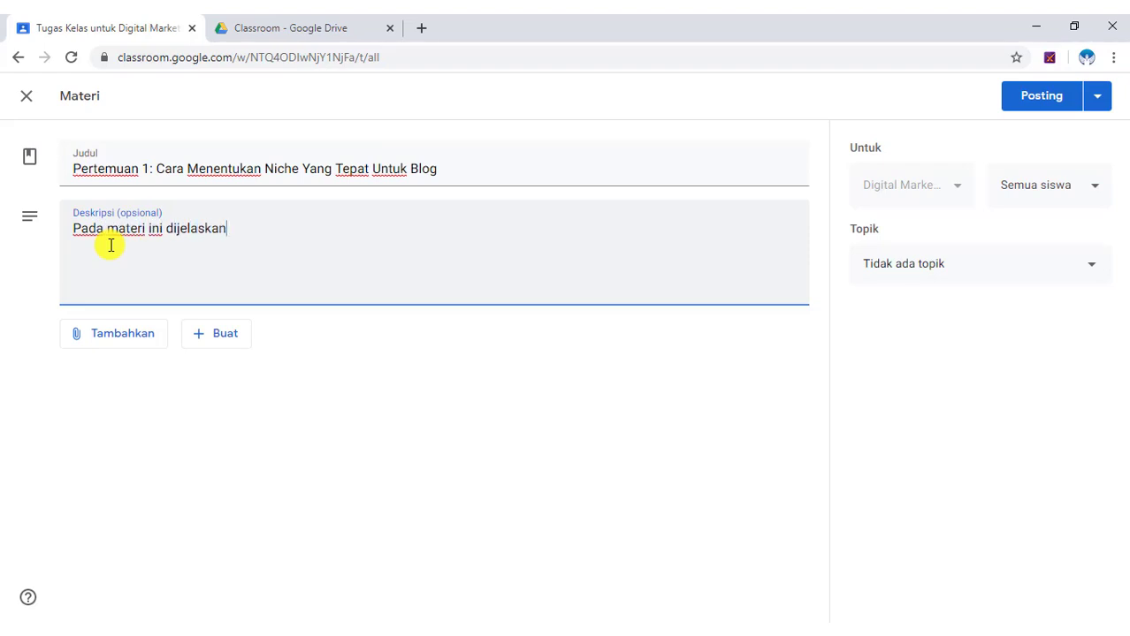
text( secara rinci a)
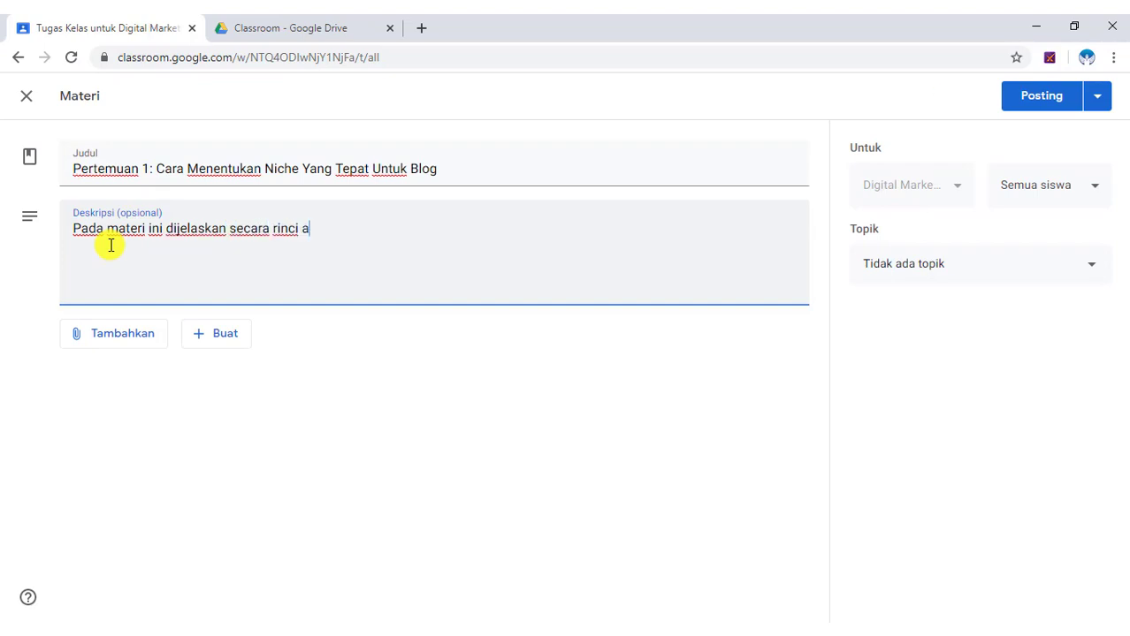
key(BackSpace)
text(langkah-langkah )
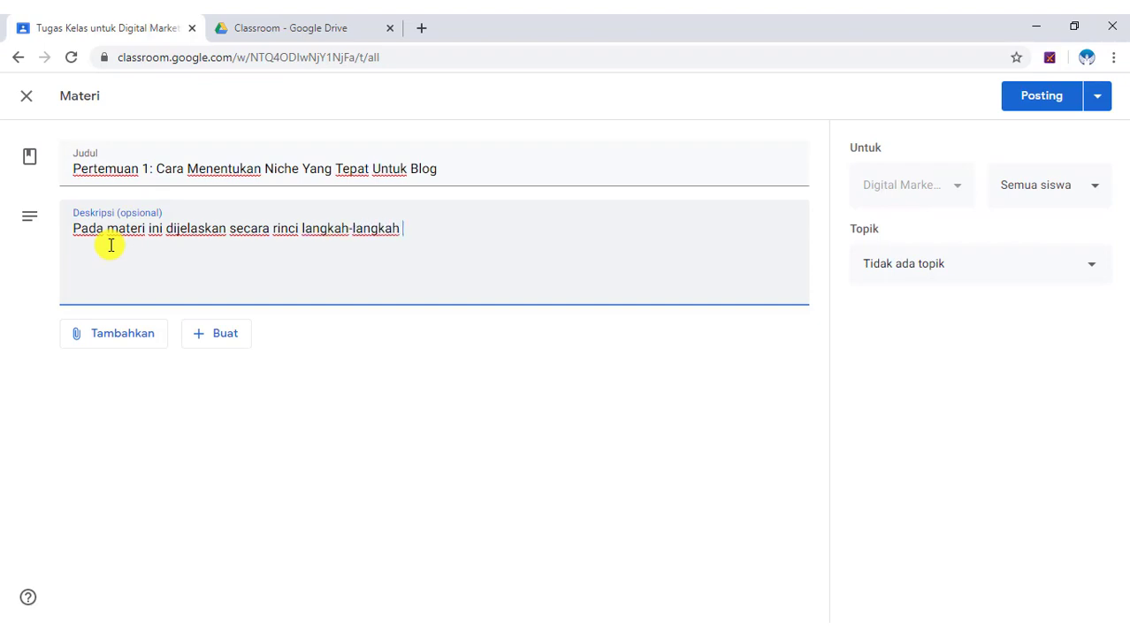
text(menentukan niche b)
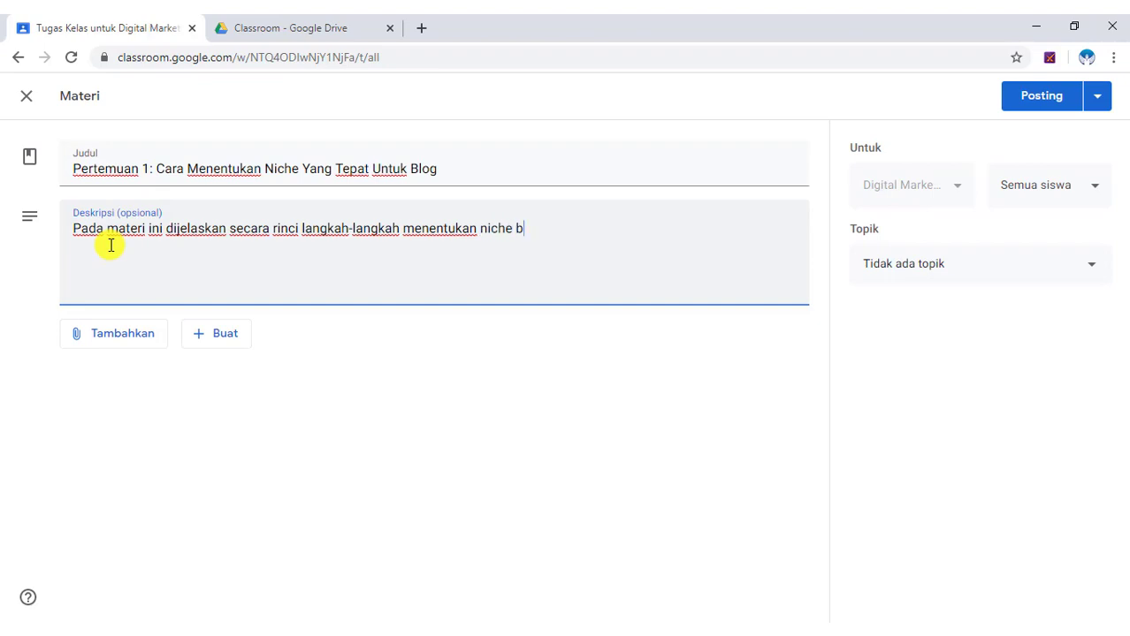
text(log yang tepat)
click(1027, 368)
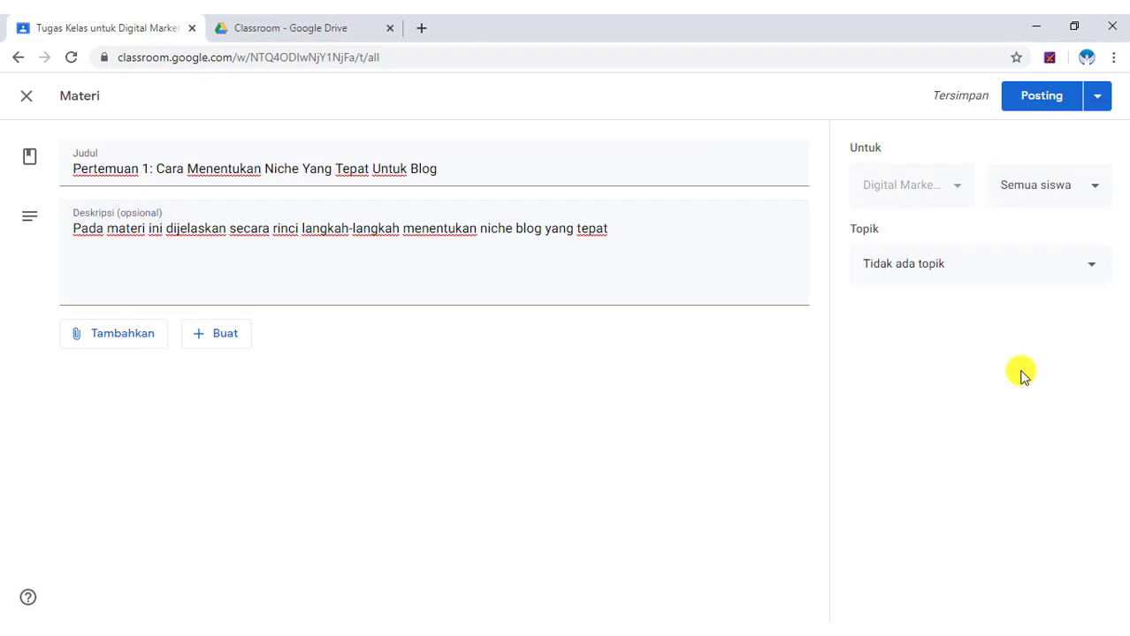
Set the material's topic to Membuat Blog.
click(1090, 271)
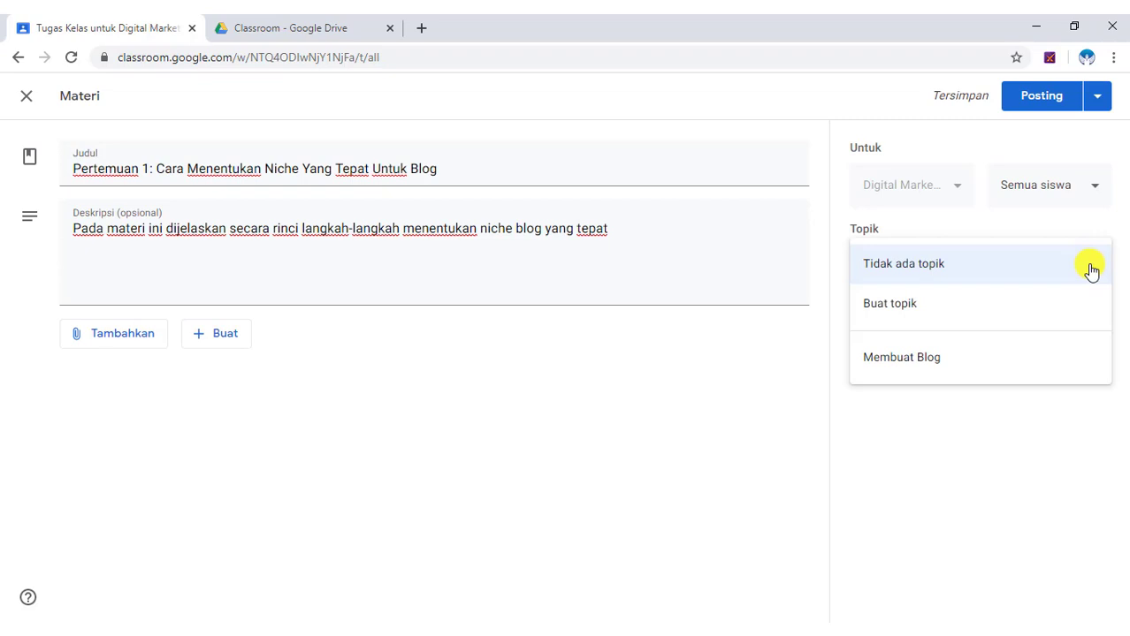
click(931, 365)
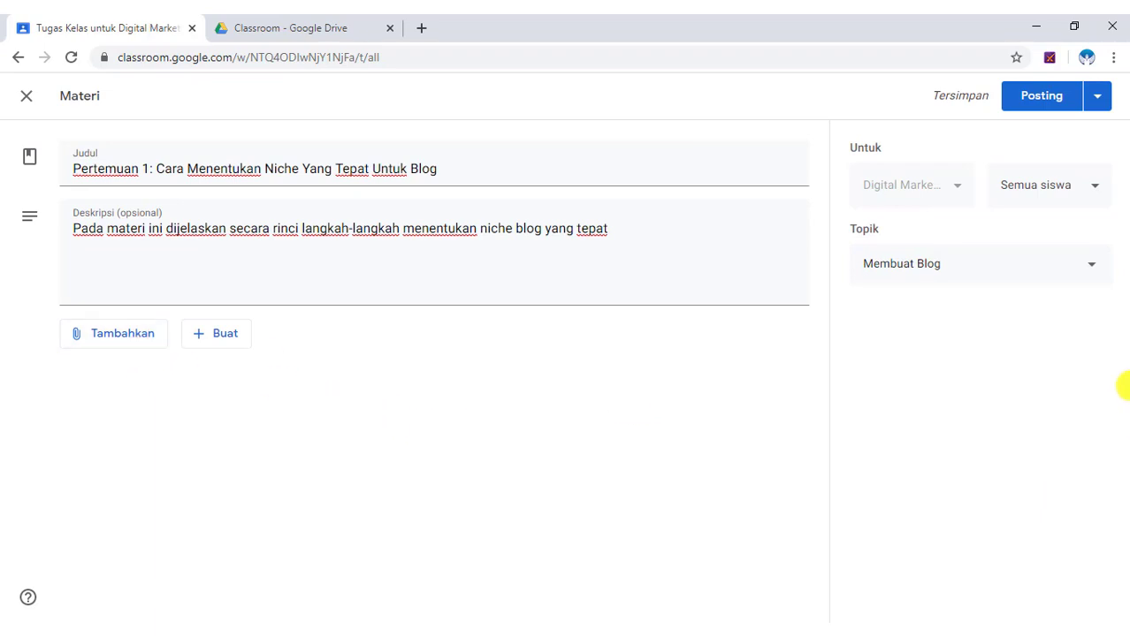
click(102, 341)
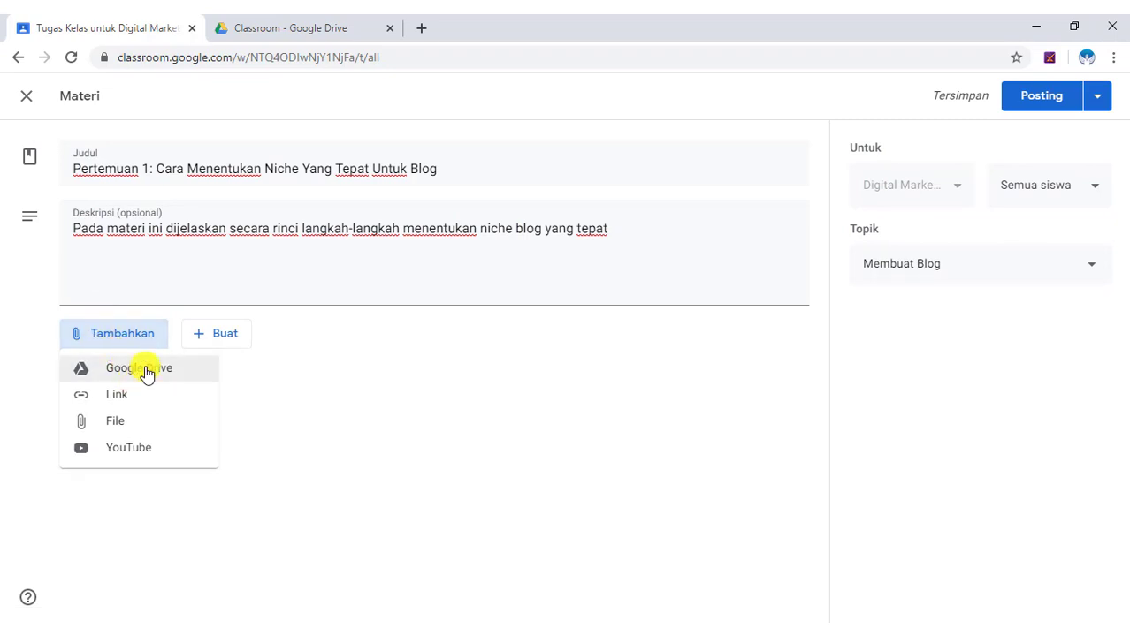
click(144, 369)
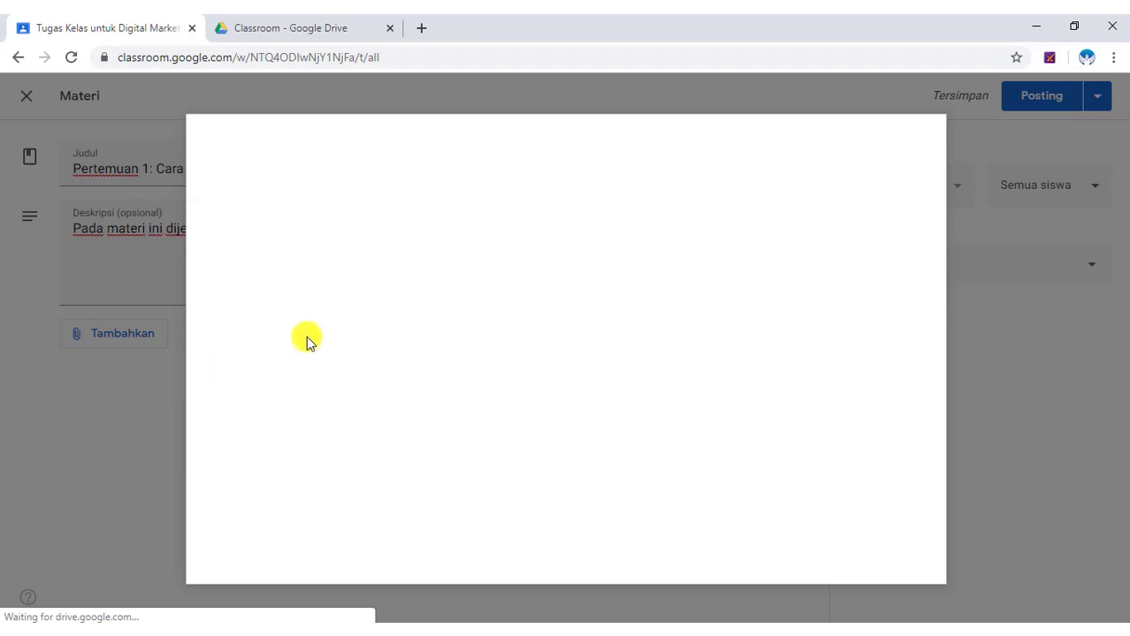
click(394, 186)
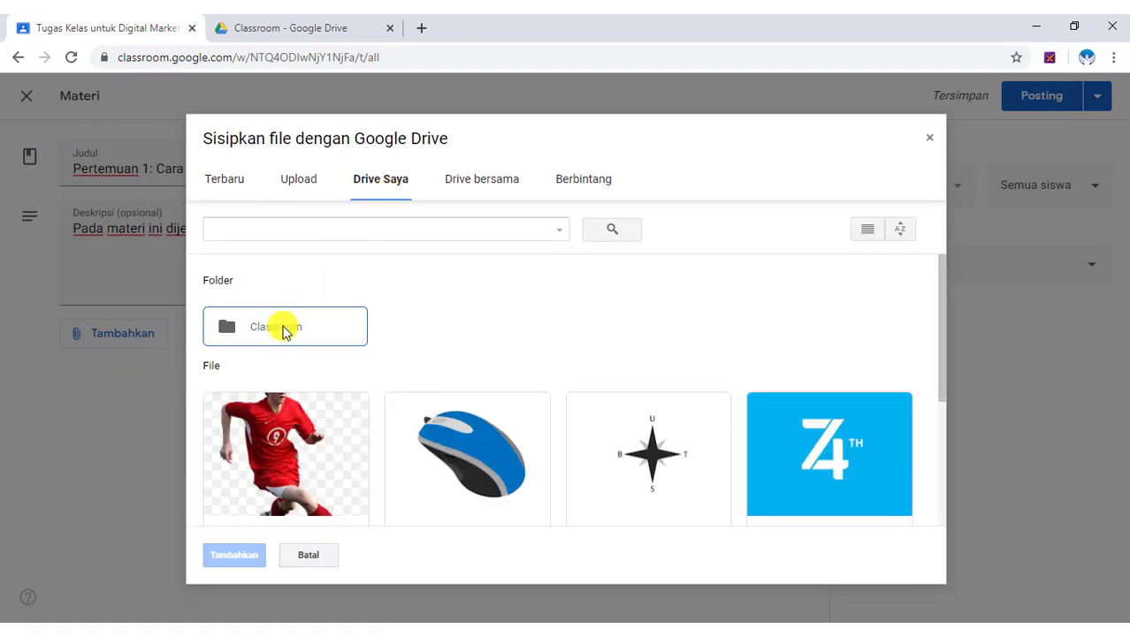
double_click(284, 332)
scroll(608, 303, down, 1)
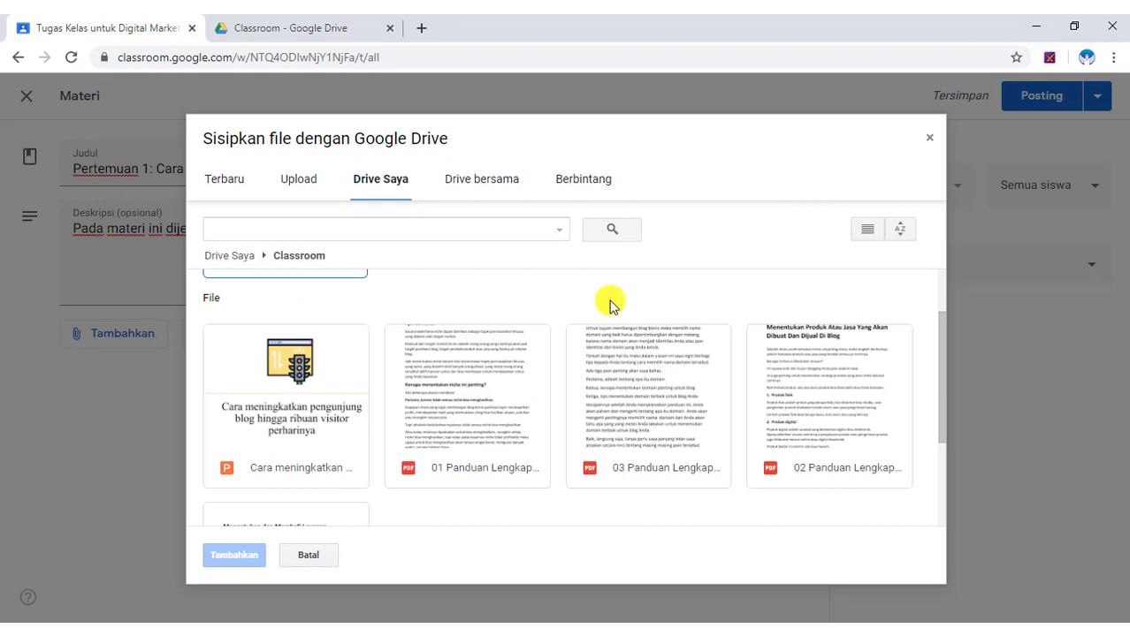
click(492, 389)
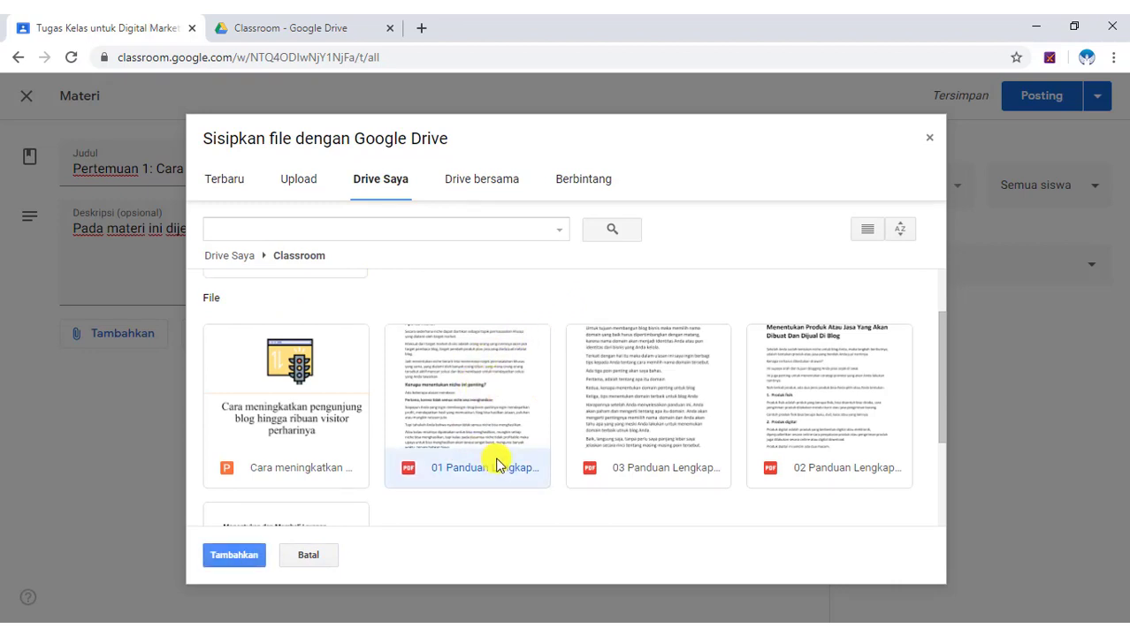
click(234, 555)
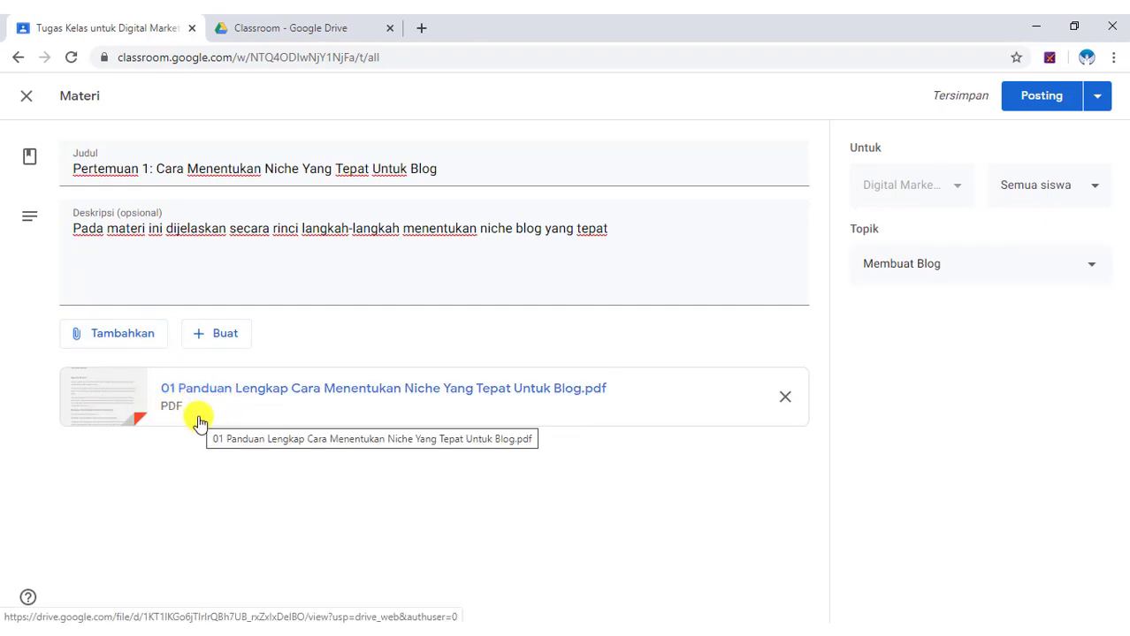
click(785, 400)
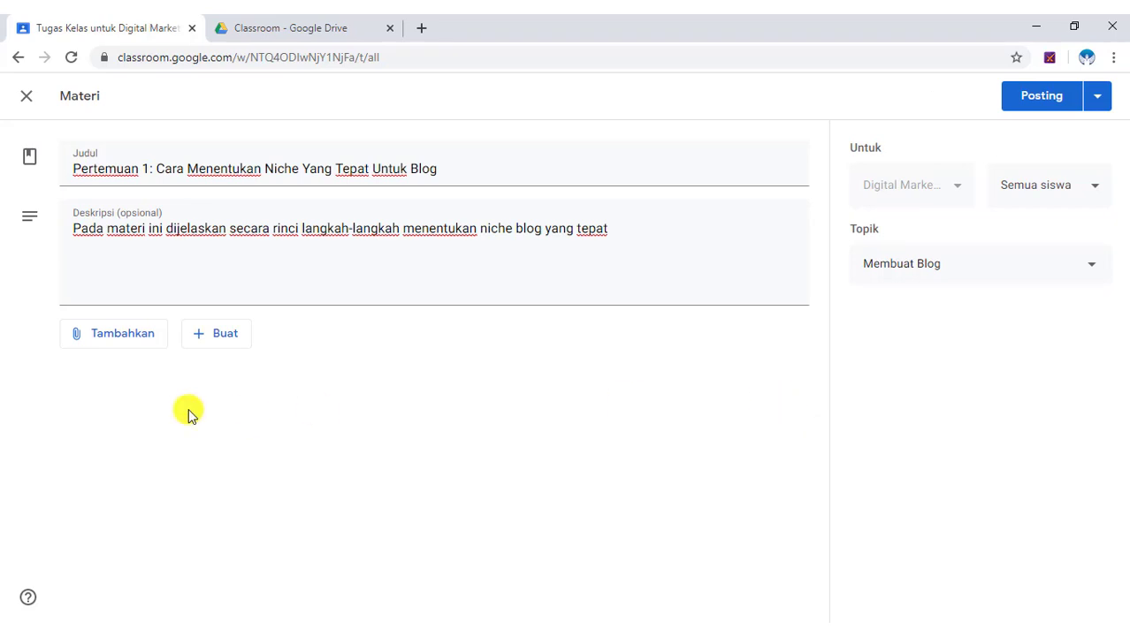
click(139, 335)
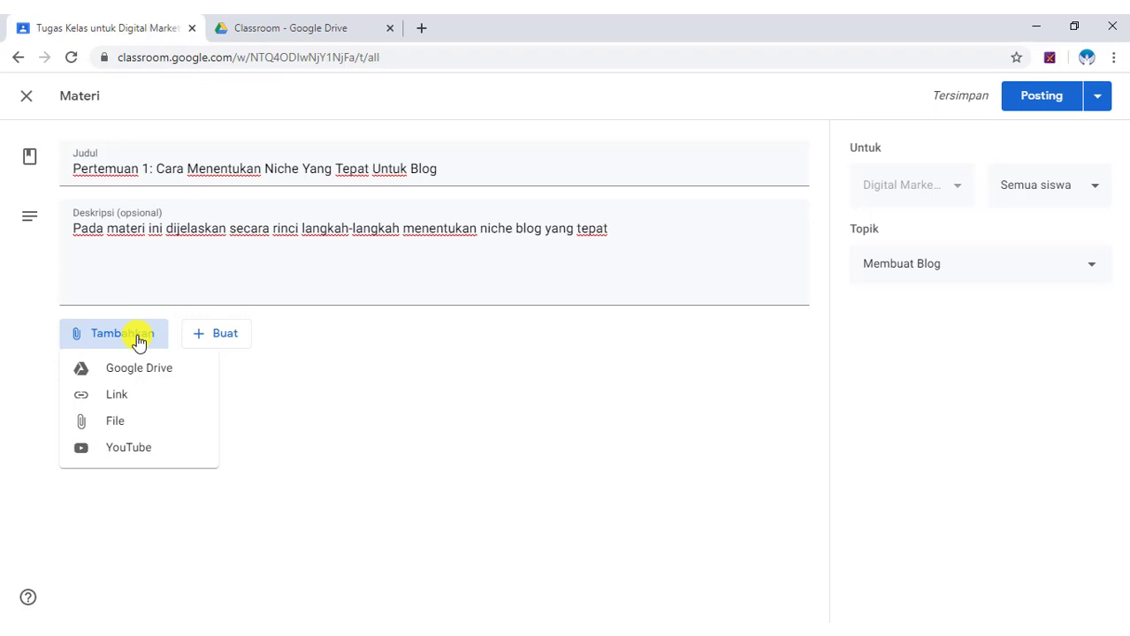
click(122, 430)
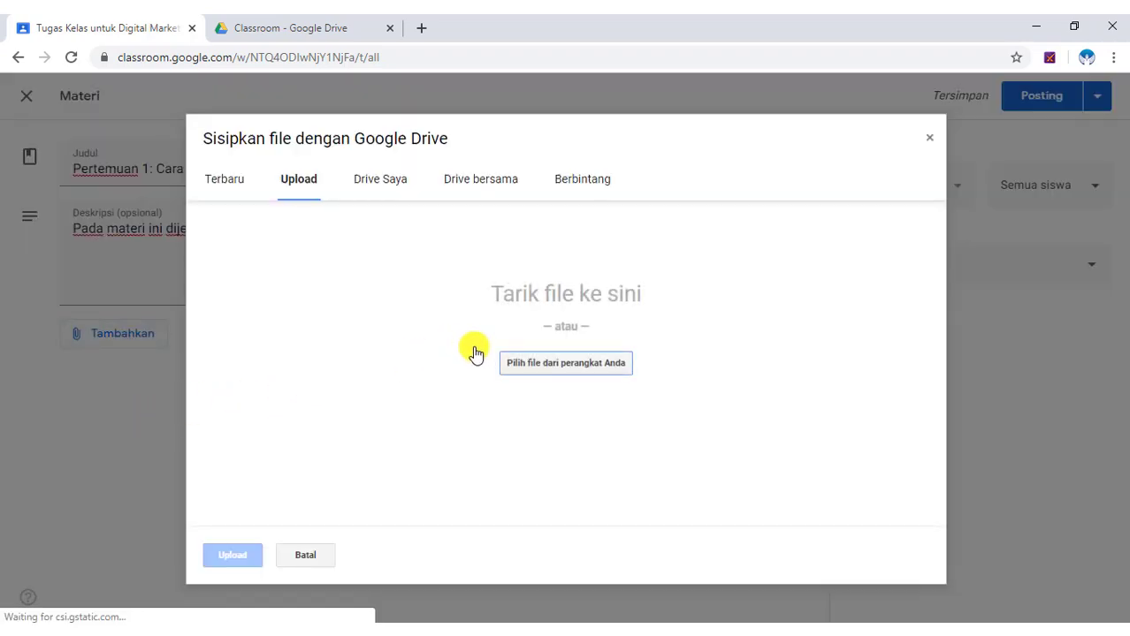
click(605, 365)
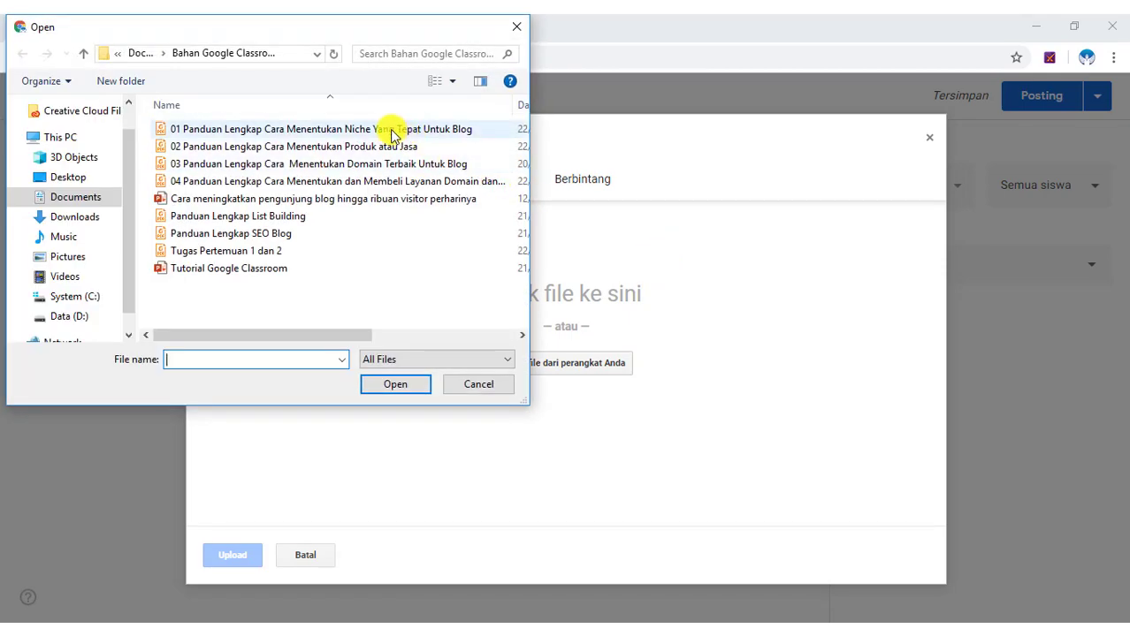
click(391, 133)
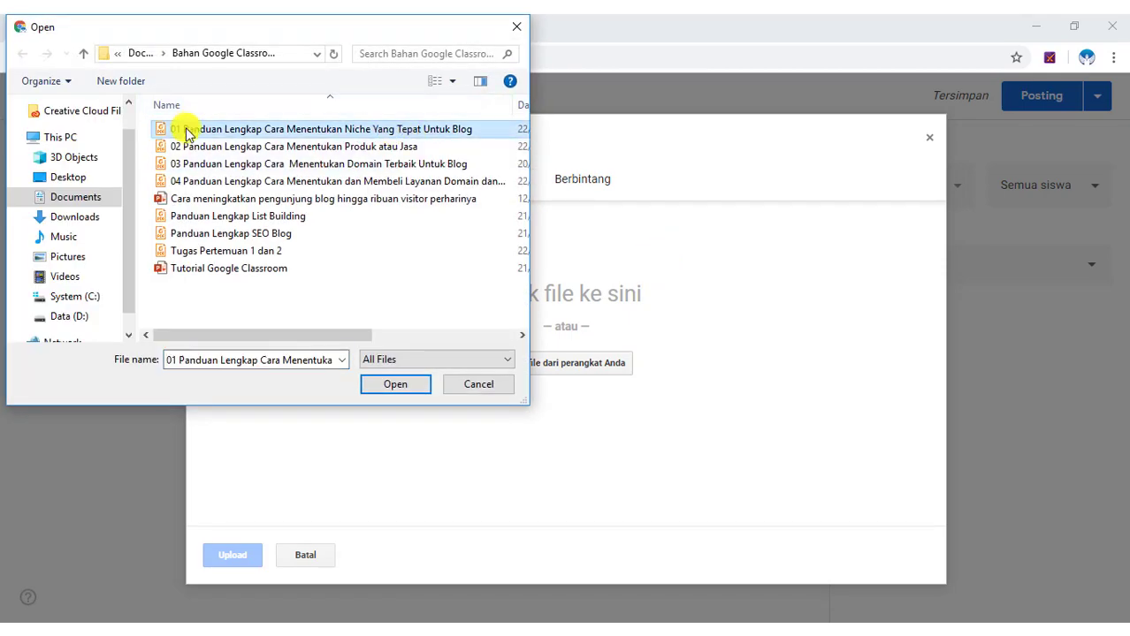
click(408, 385)
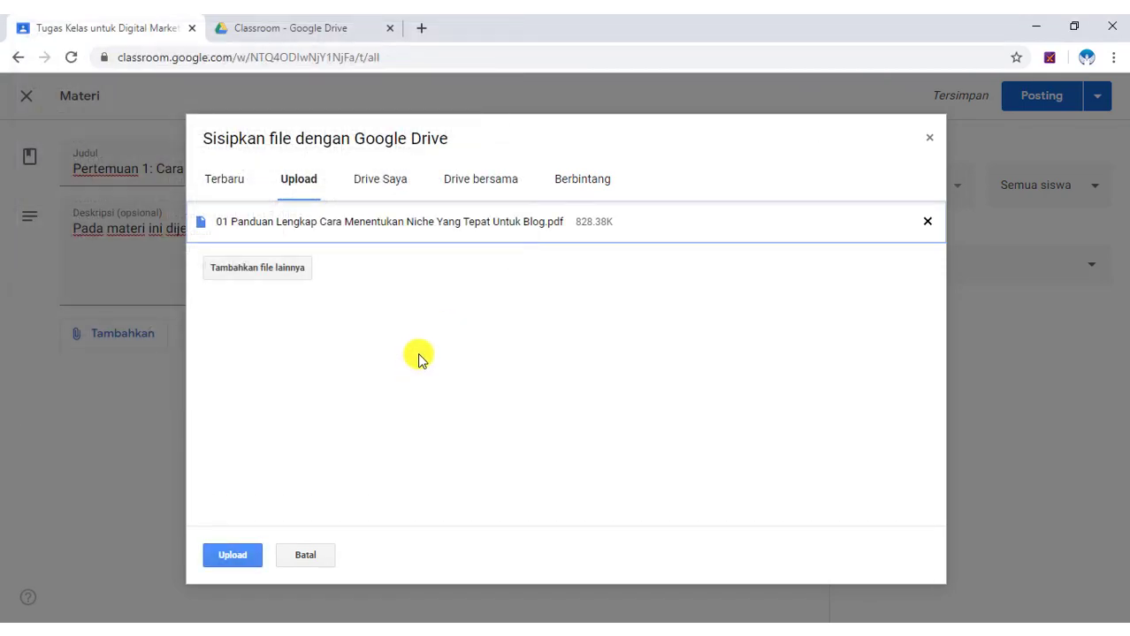
click(232, 551)
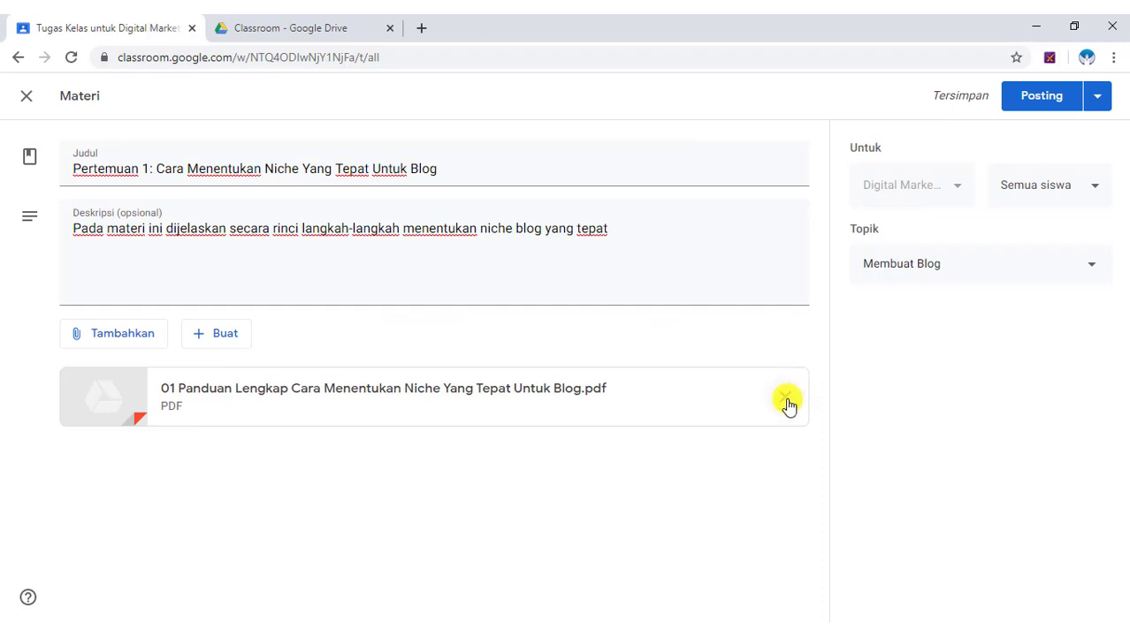
click(786, 400)
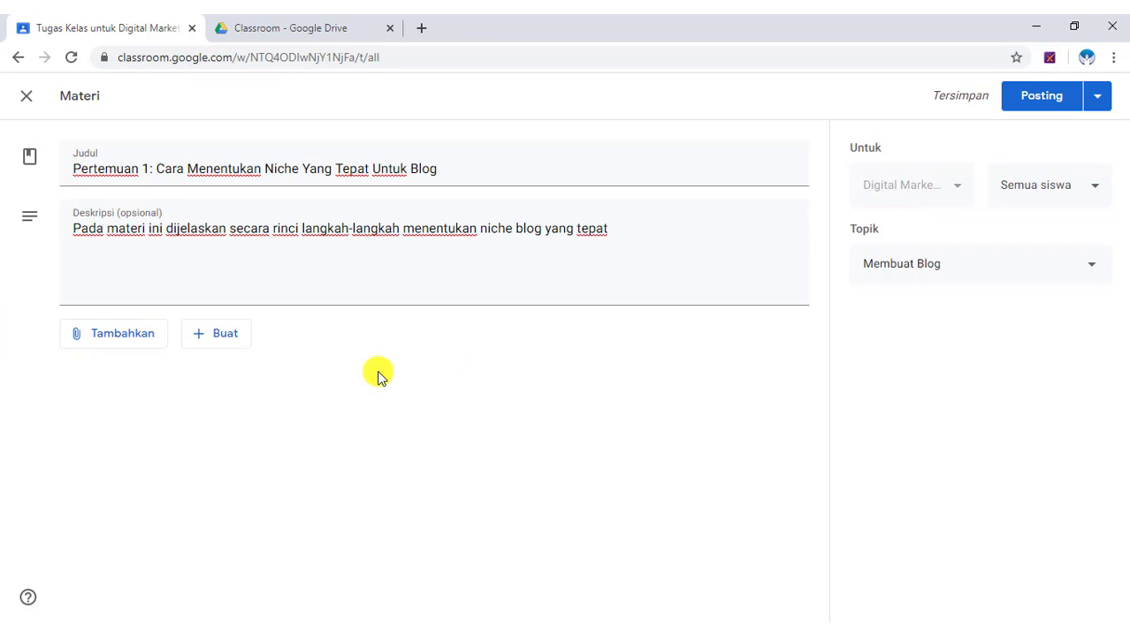
click(114, 344)
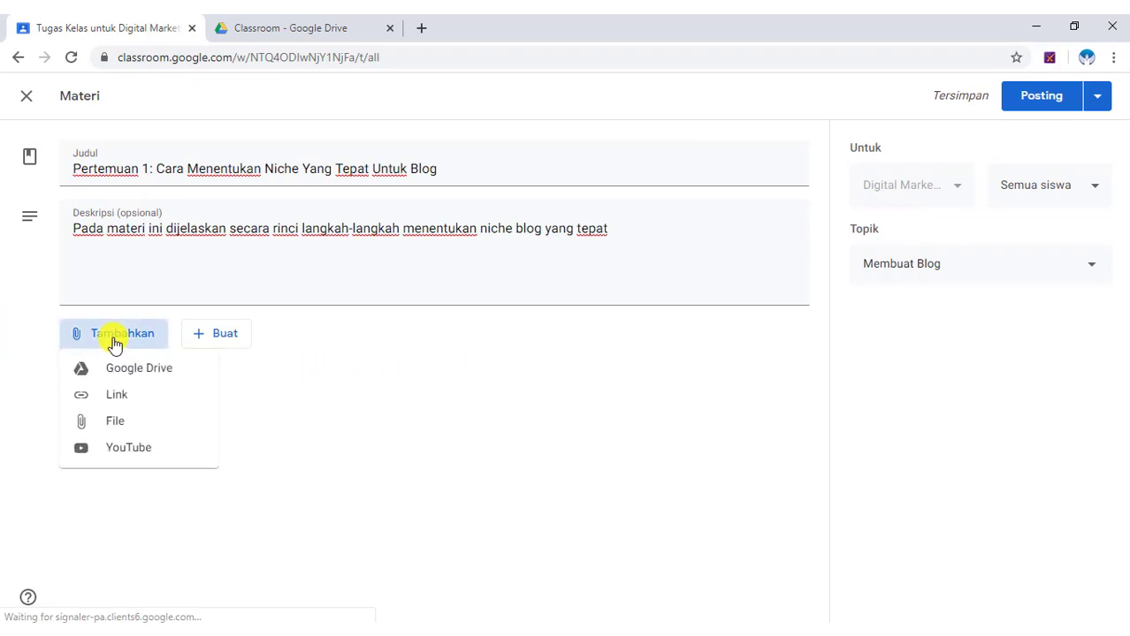
click(132, 459)
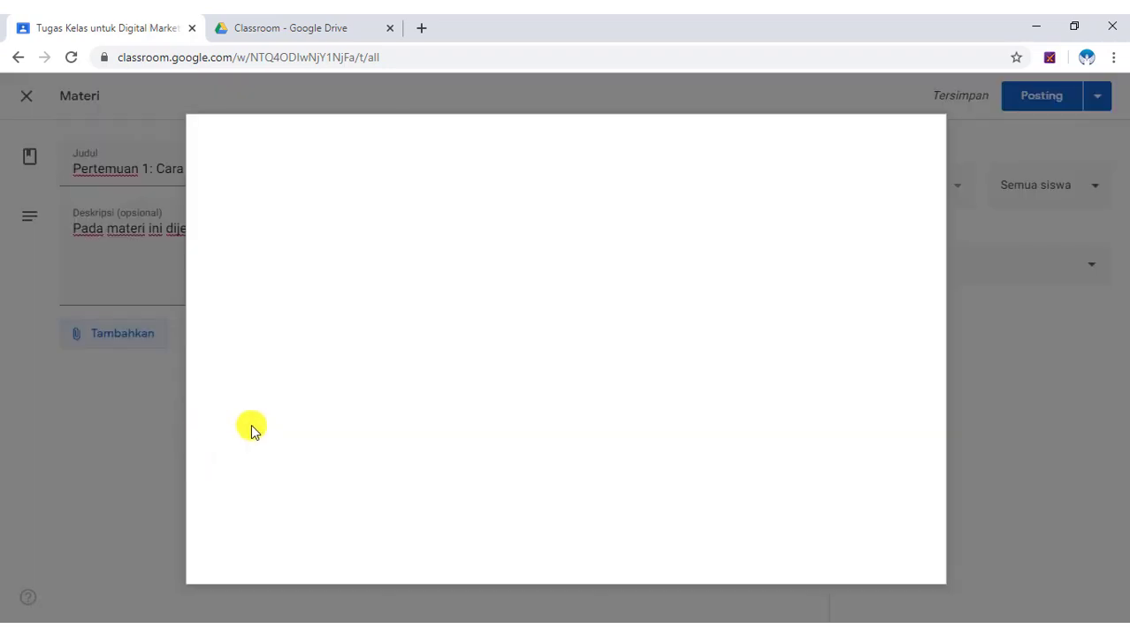
click(357, 230)
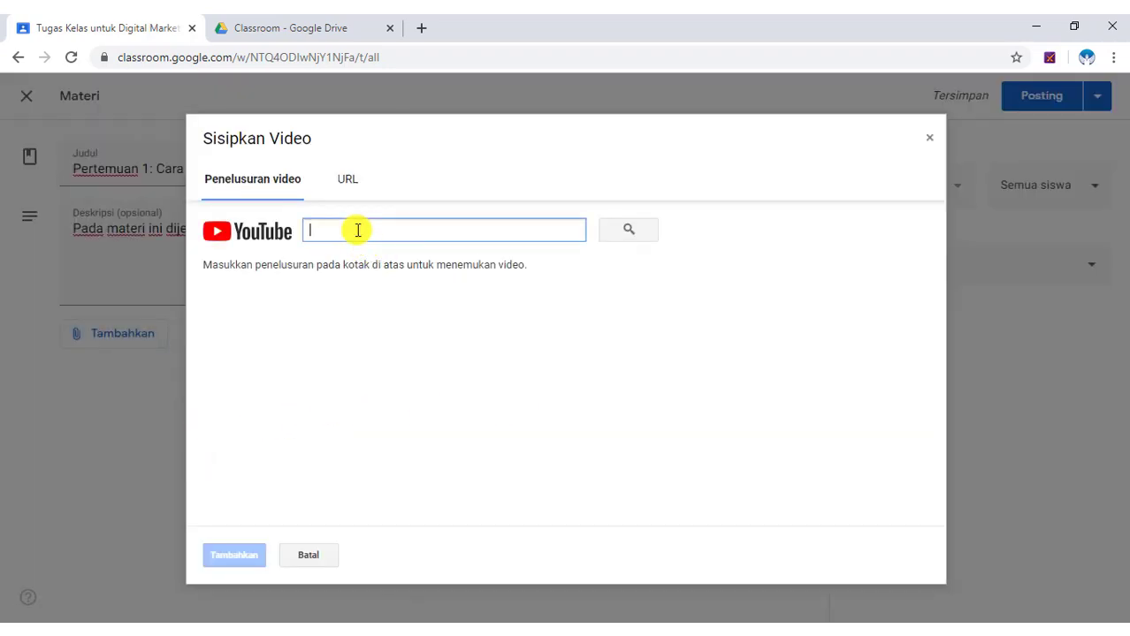
text(Cara Menentukan Topik Blog Yang Tepat Untuk Bisnis)
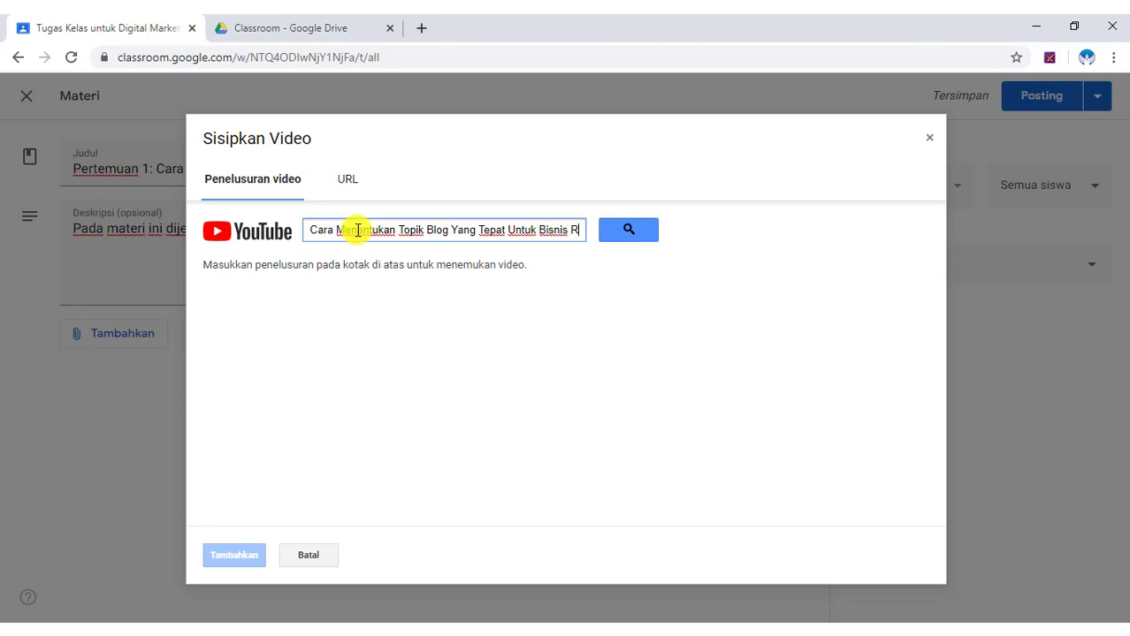
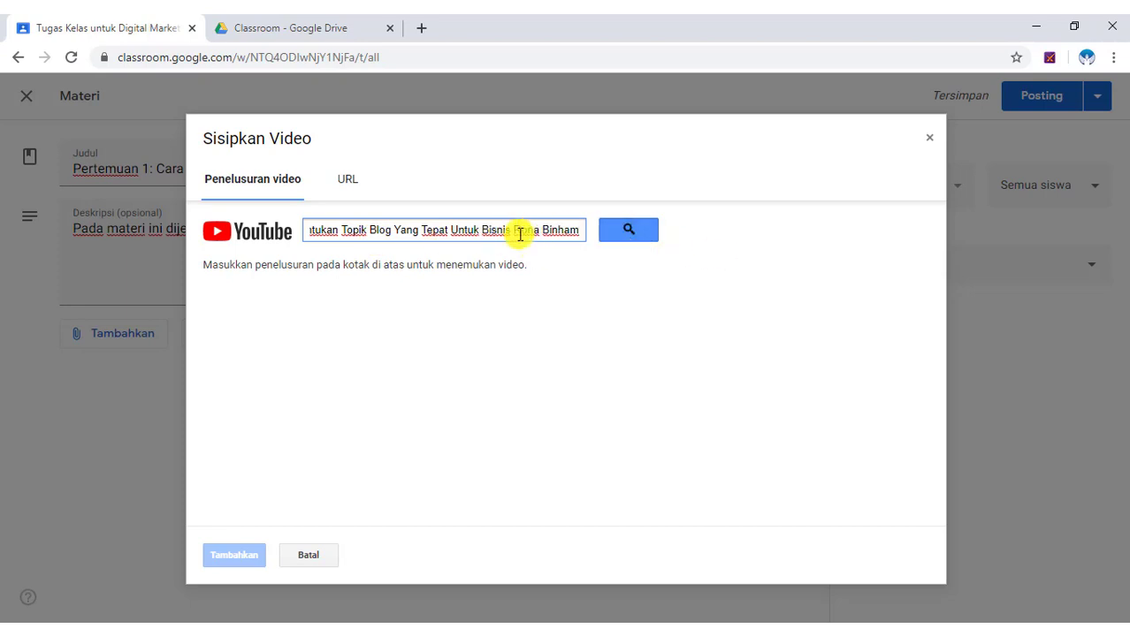
drag(517, 231, 574, 230)
click(638, 230)
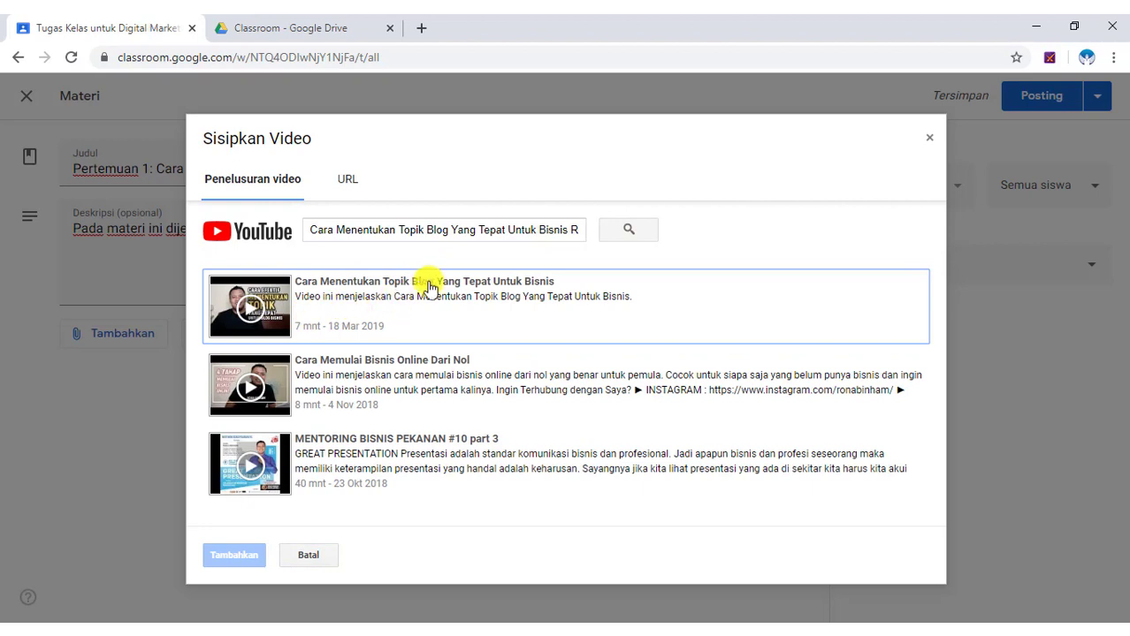
click(358, 290)
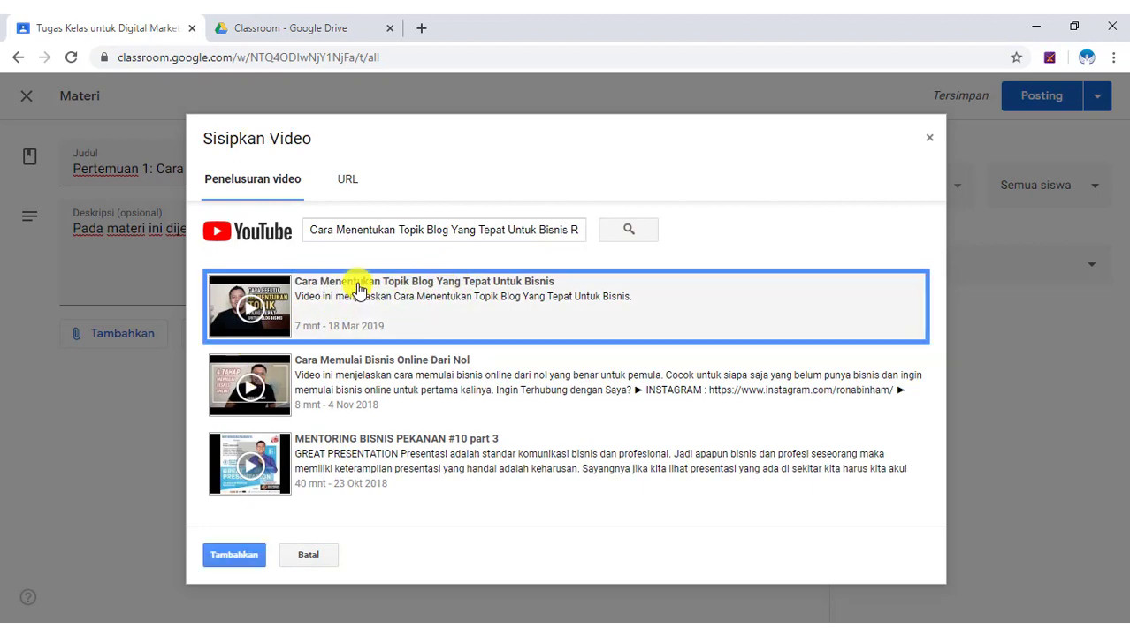
click(235, 556)
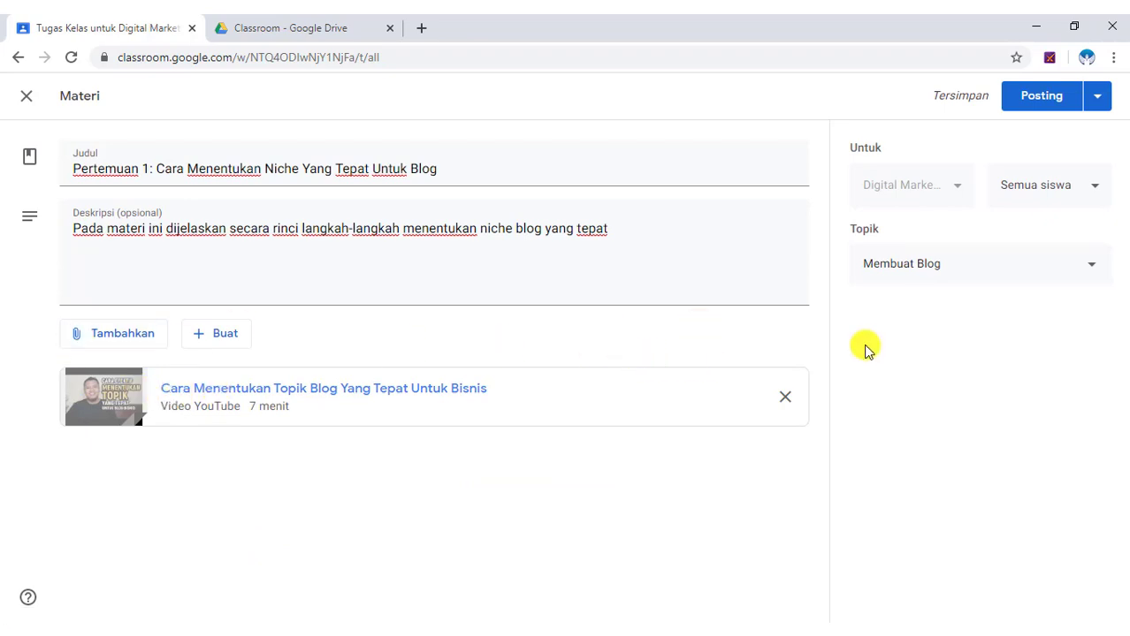
click(783, 398)
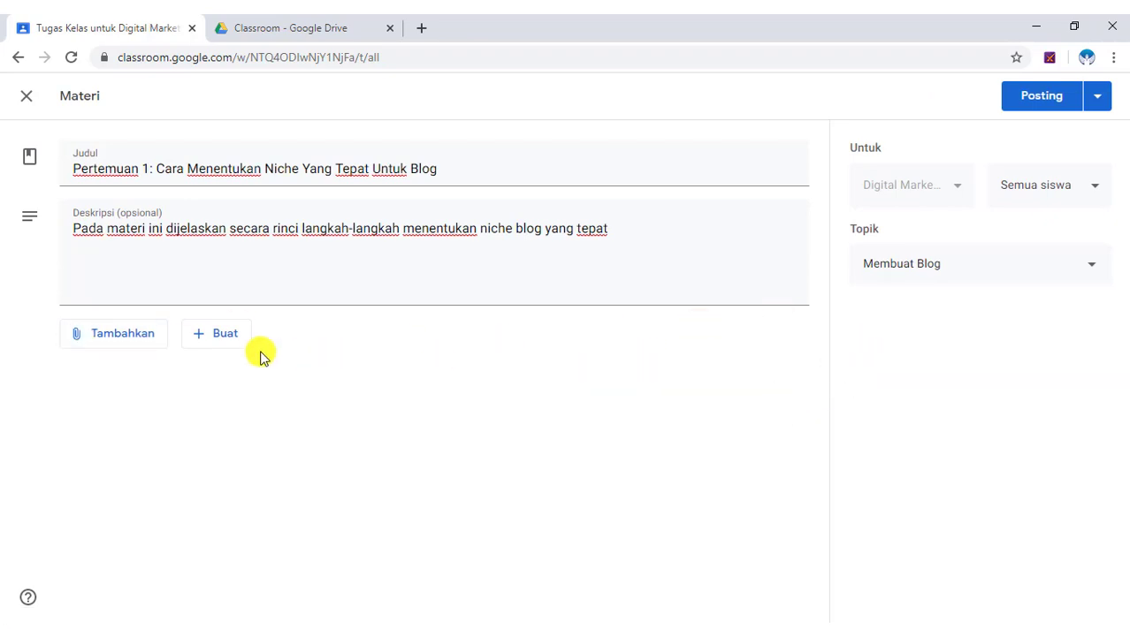
Attach the 01 Panduan Lengkap niche PDF, post the Pertemuan 1 material, then switch to Gmail.
click(99, 341)
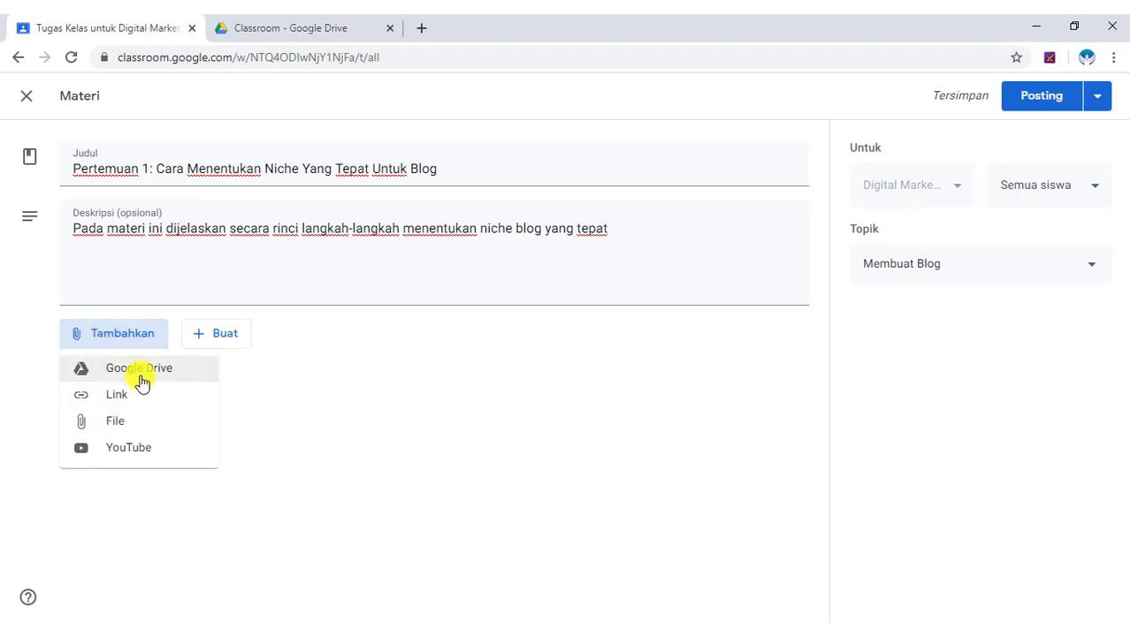
click(114, 427)
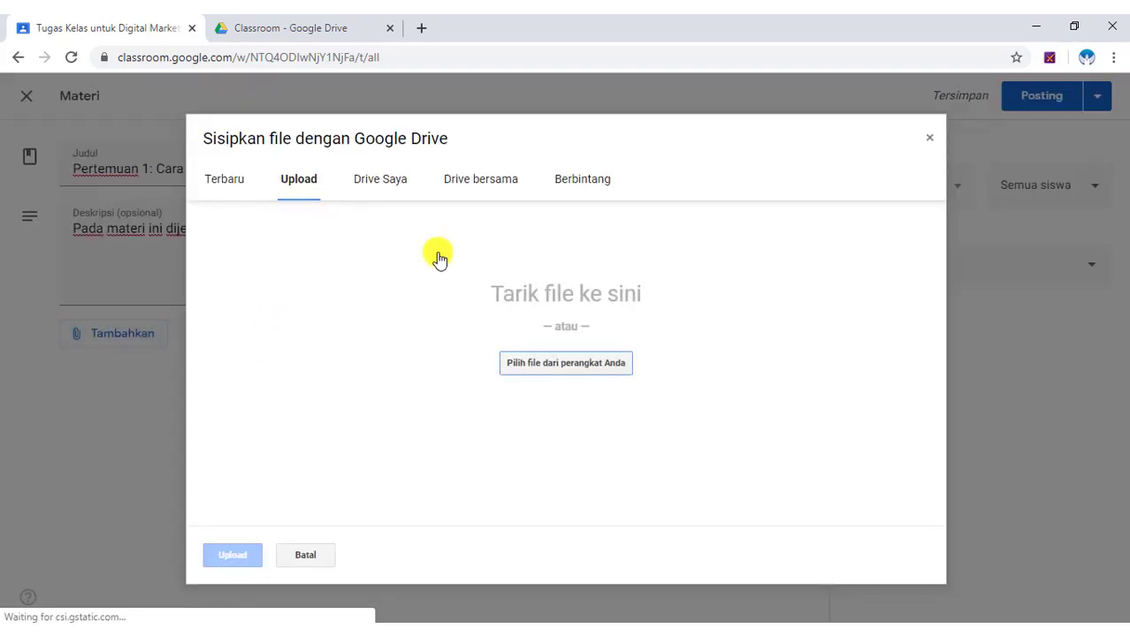
click(557, 374)
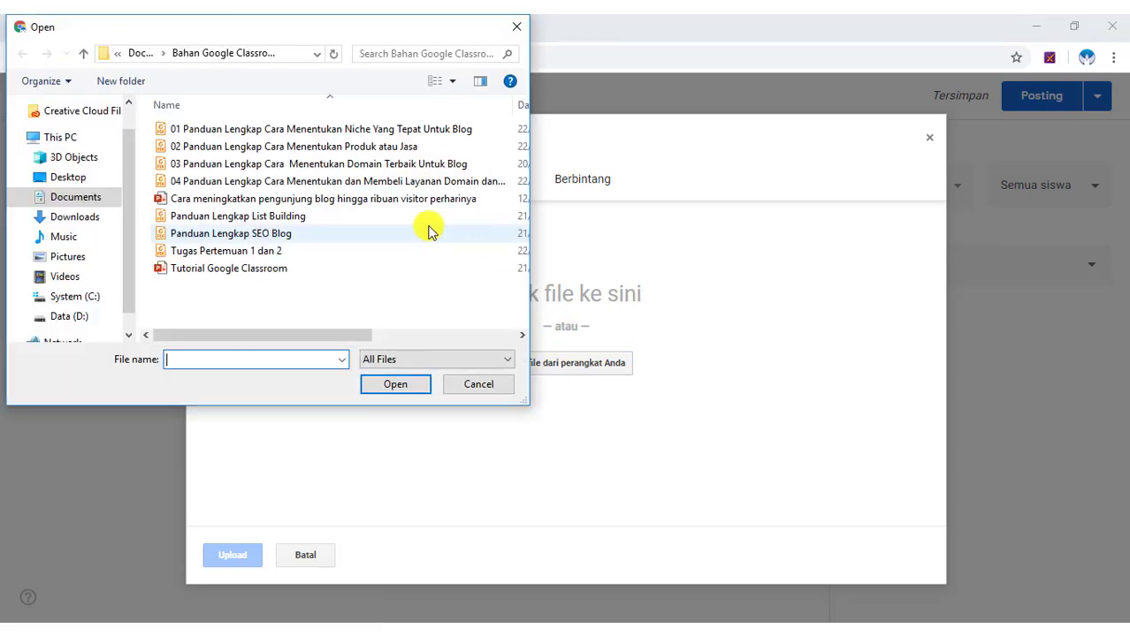
click(249, 128)
click(395, 384)
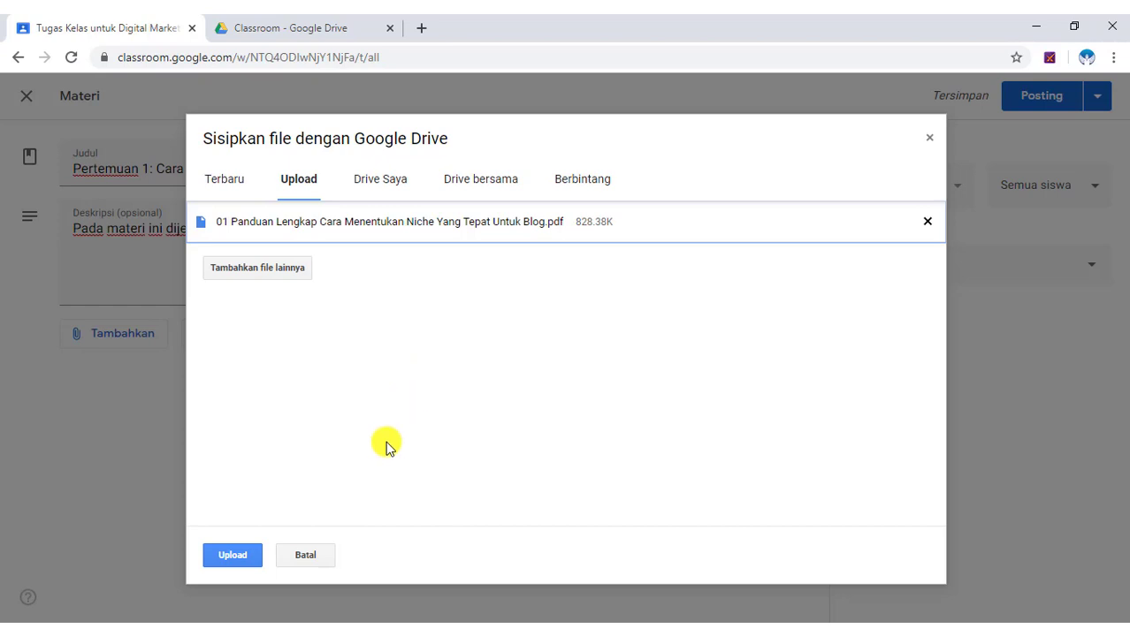
click(241, 557)
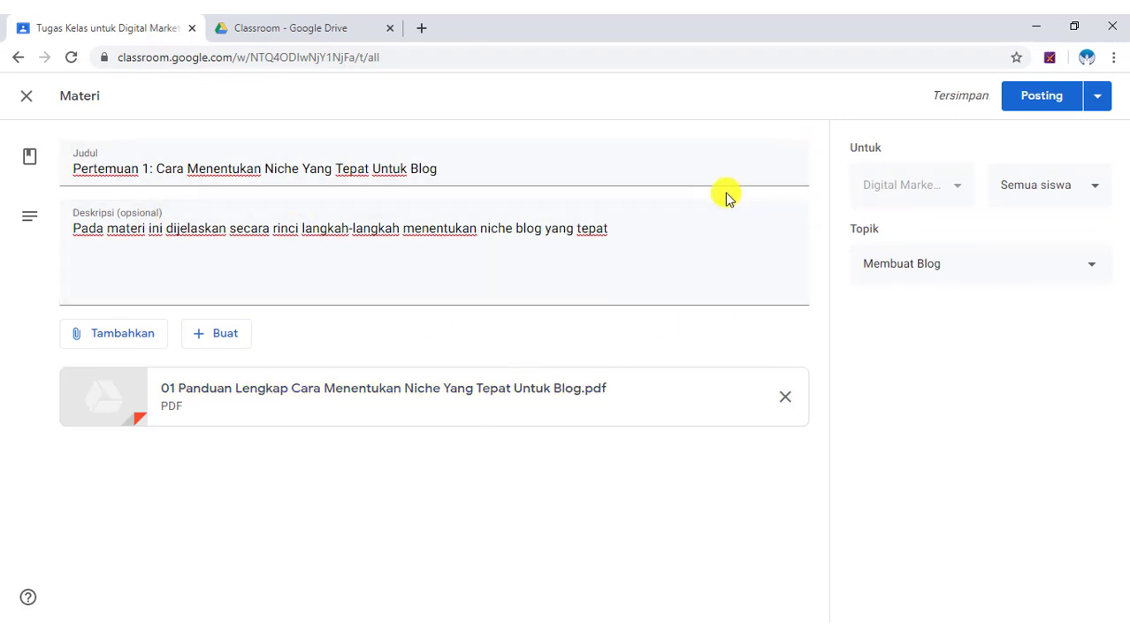
click(1051, 106)
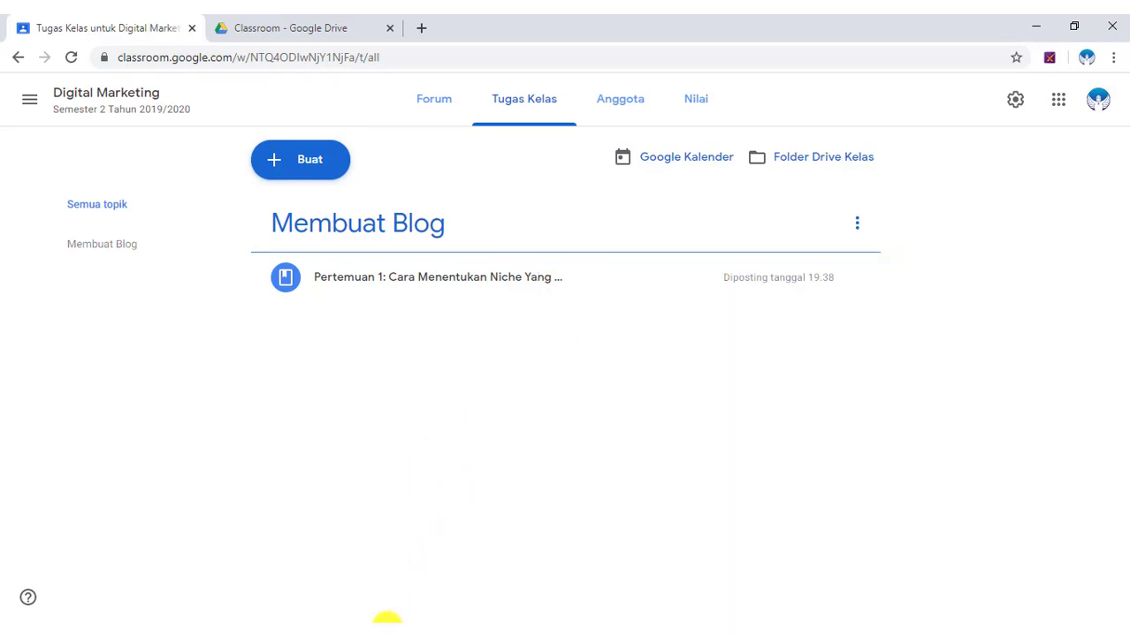
click(380, 632)
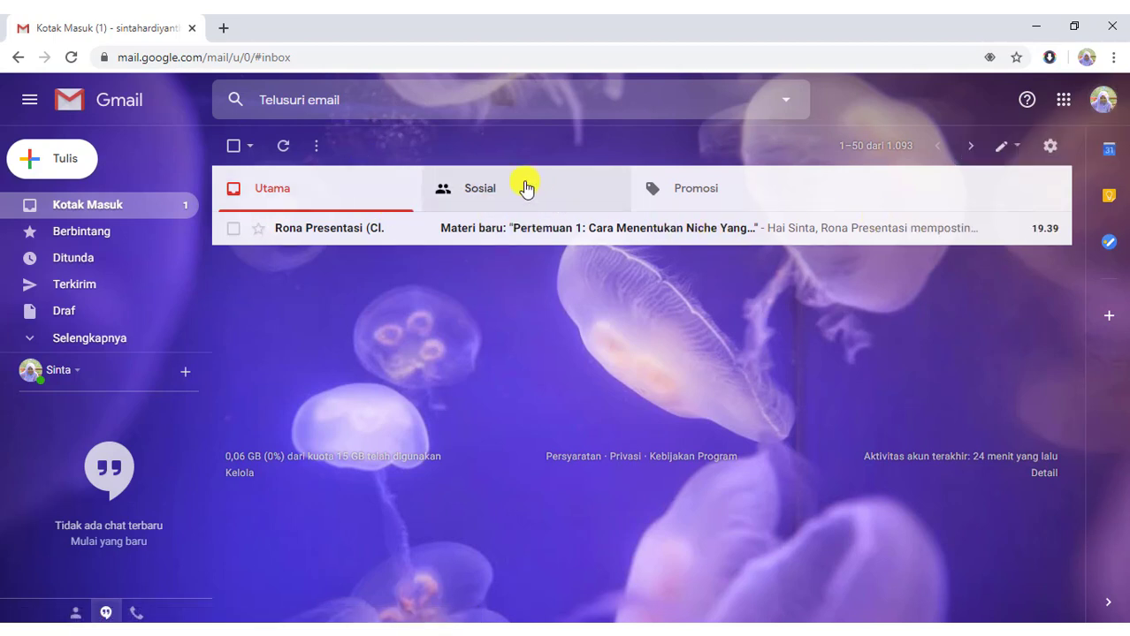
Open the 'Materi baru' notification email and follow BUKA to the Pertemuan 1 material.
click(597, 229)
scroll(583, 330, down, 3)
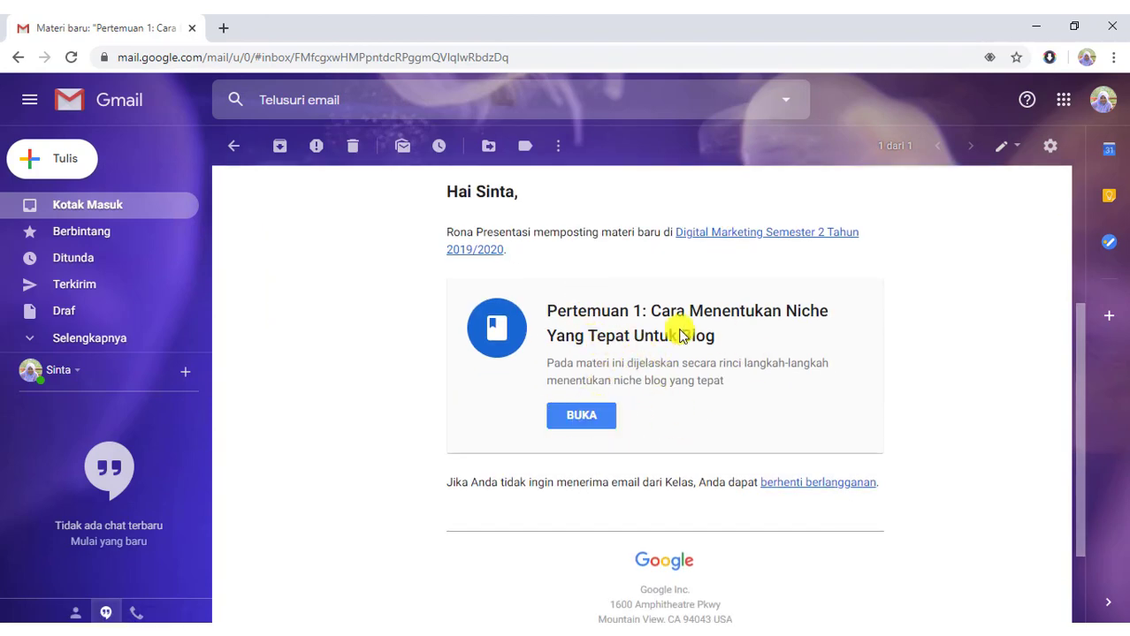
click(595, 423)
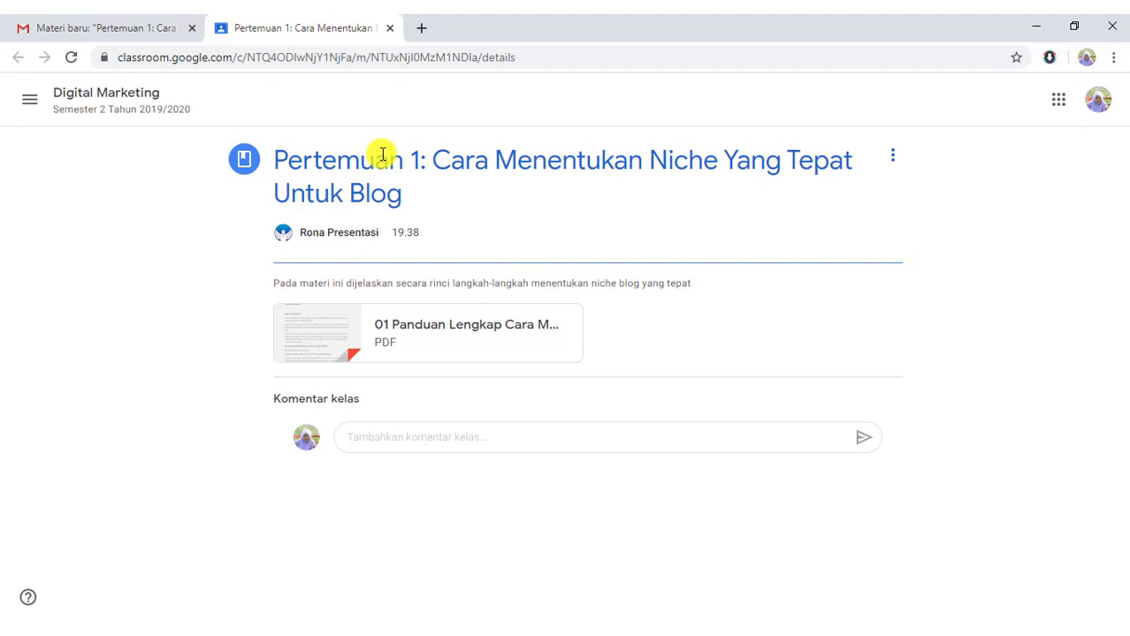
Open the Digital Marketing class's Tugas Kelas page and expand the Pertemuan 1 post.
click(106, 95)
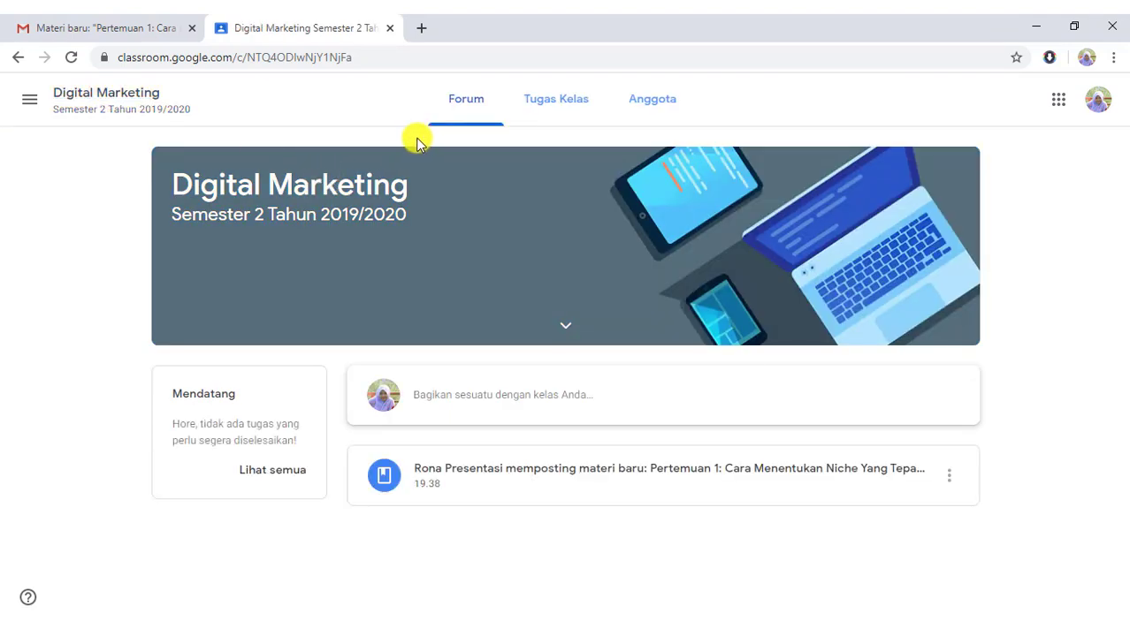
click(554, 108)
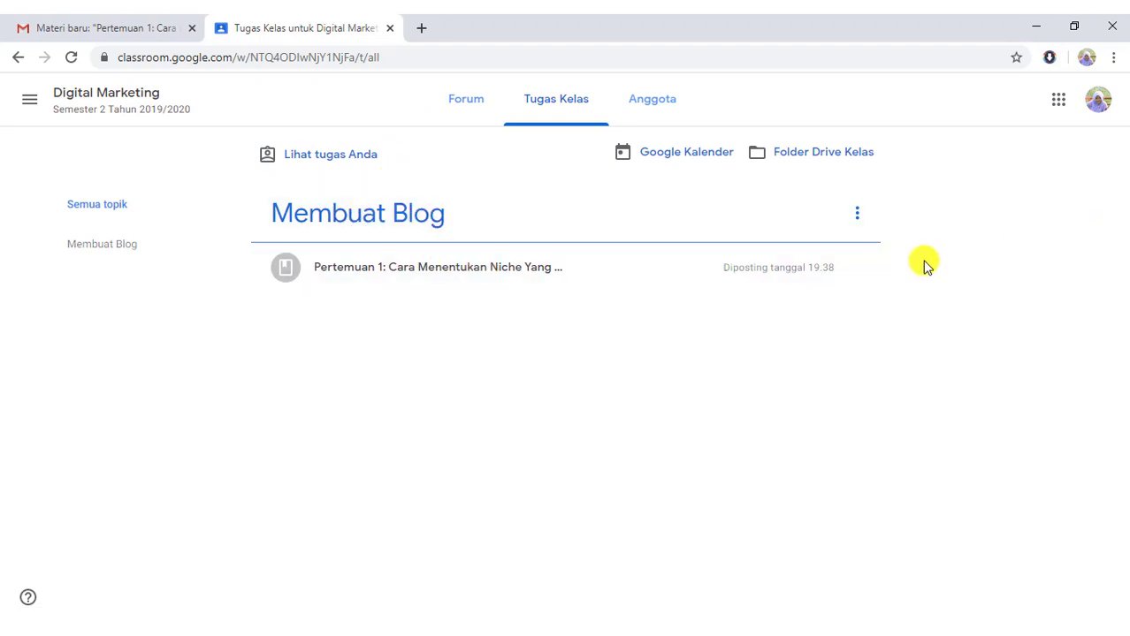
click(511, 270)
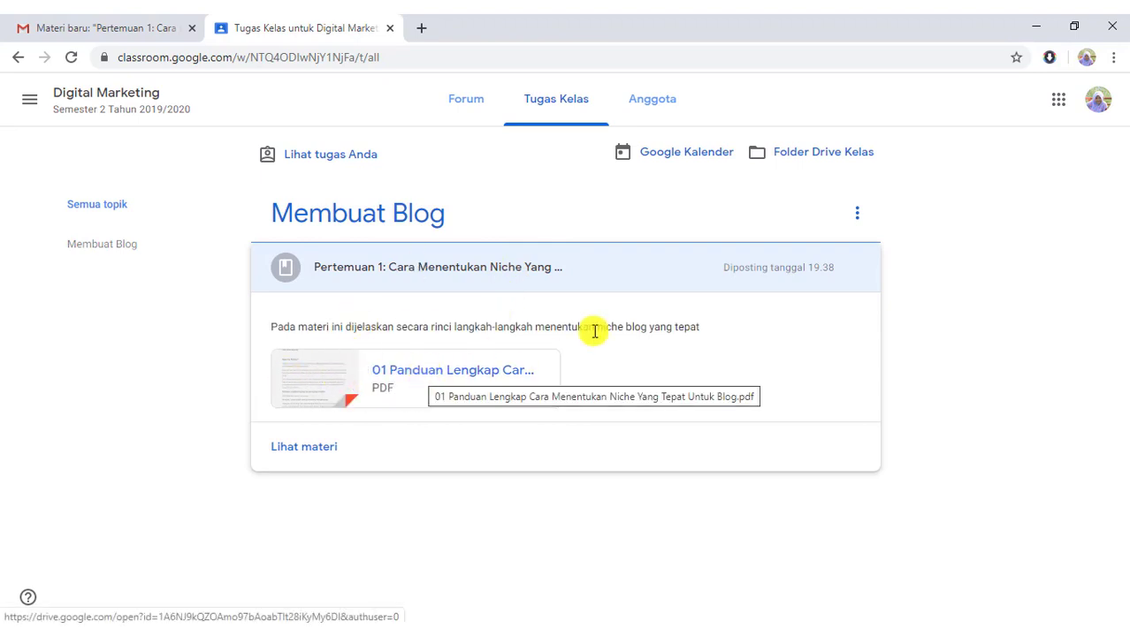
Preview the attached 01 Panduan Lengkap PDF and page through its opening pages.
click(454, 370)
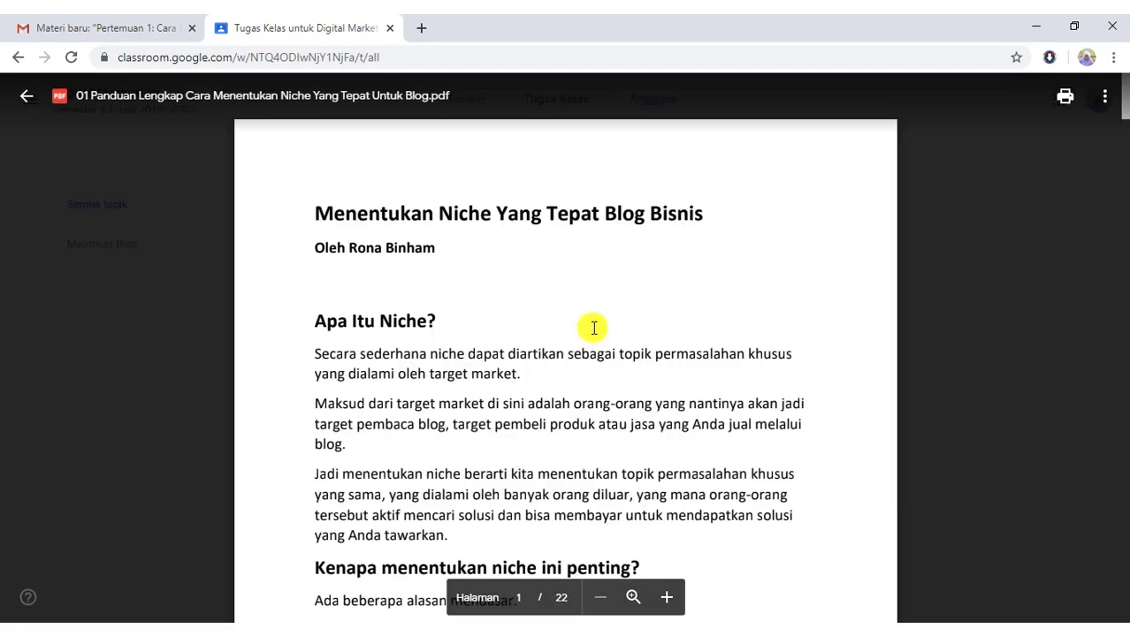
scroll(585, 290, down, 7)
scroll(585, 296, down, 5)
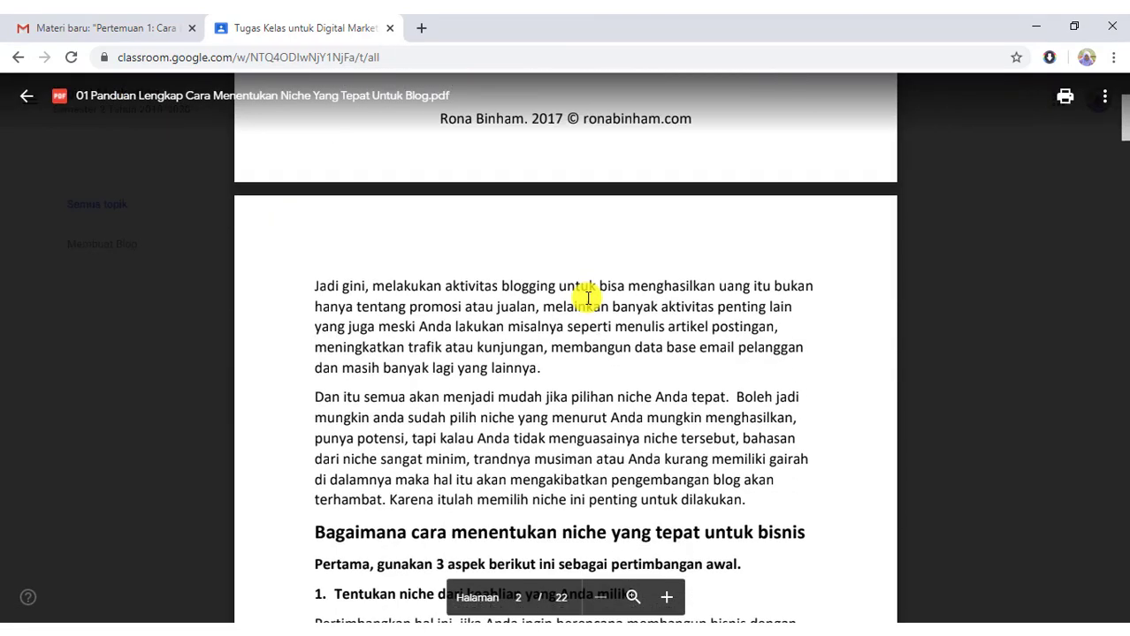
scroll(656, 335, up, 15)
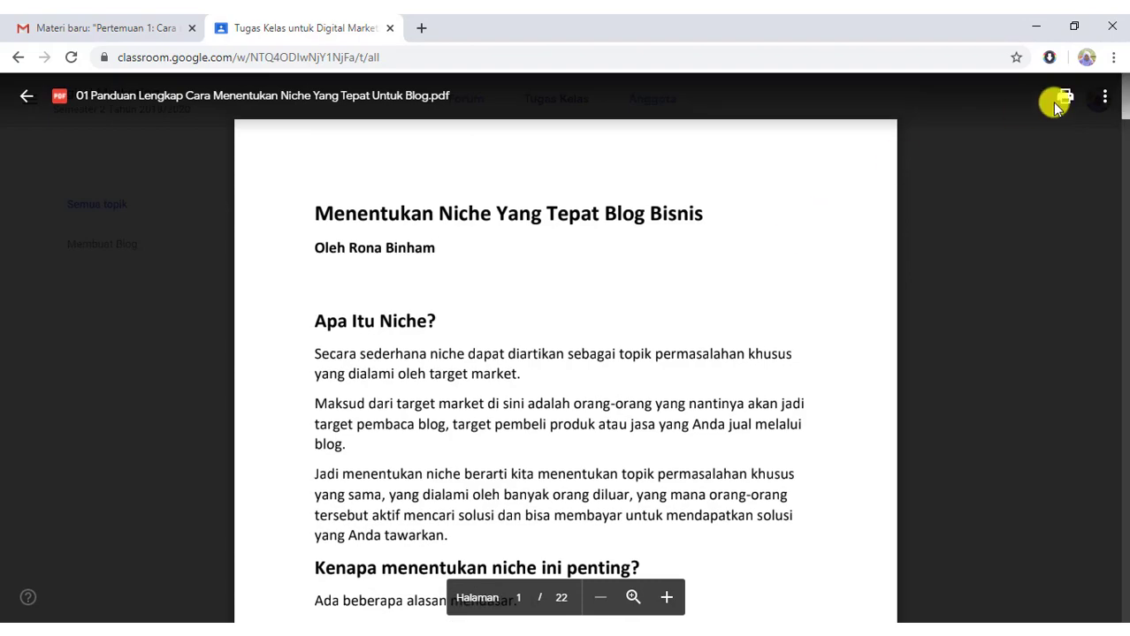
scroll(545, 266, down, 20)
scroll(585, 348, down, 8)
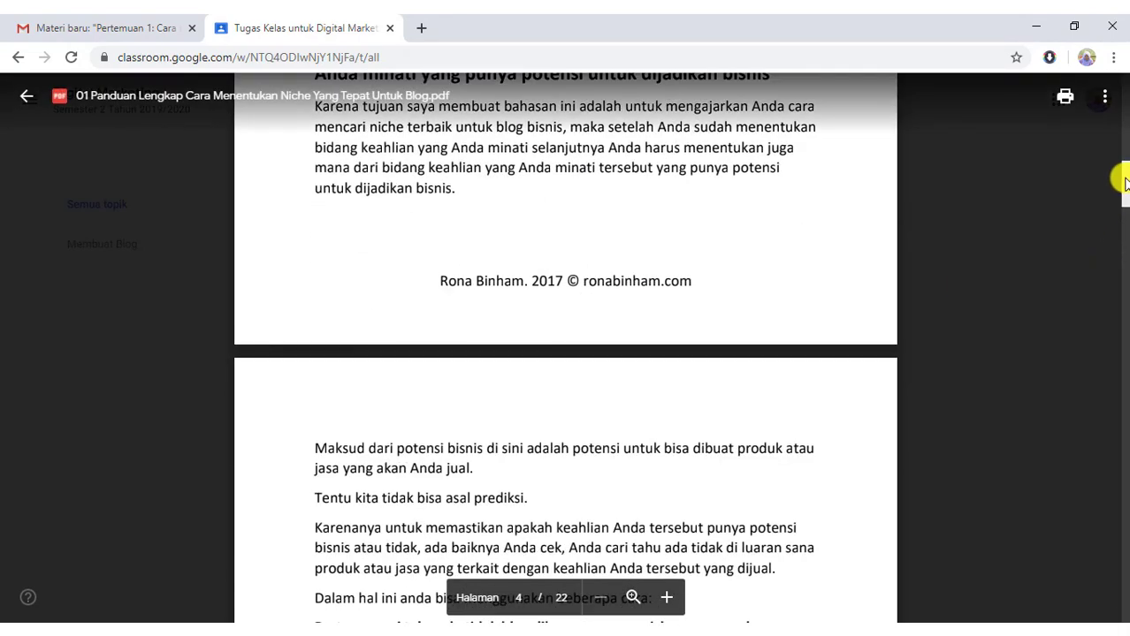
drag(1124, 181, 1124, 93)
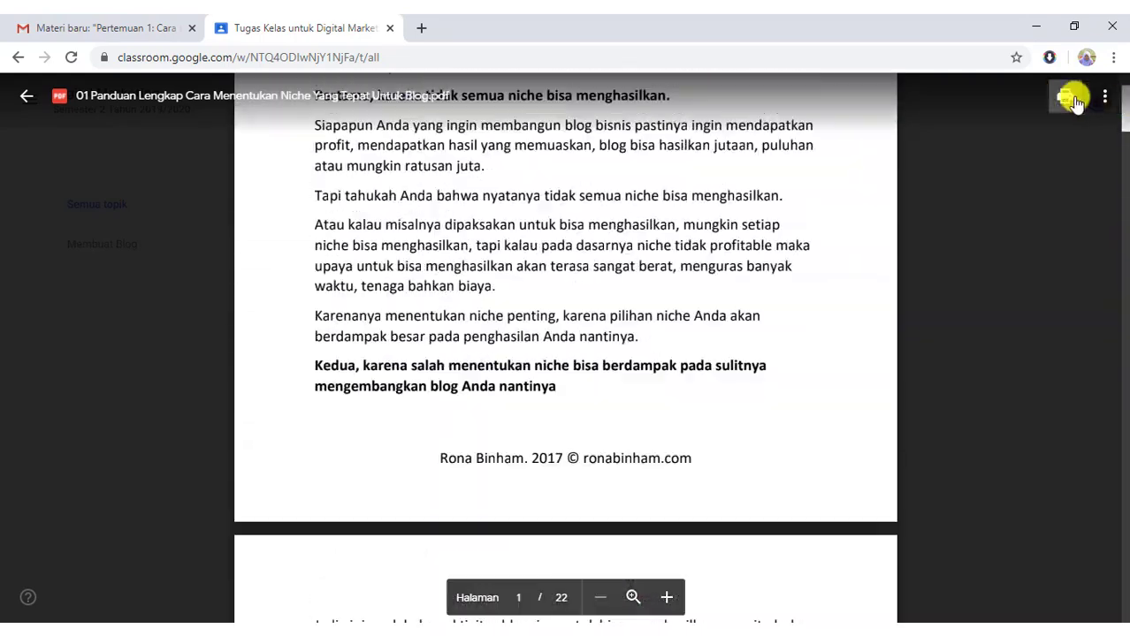
scroll(1125, 99, up, 6)
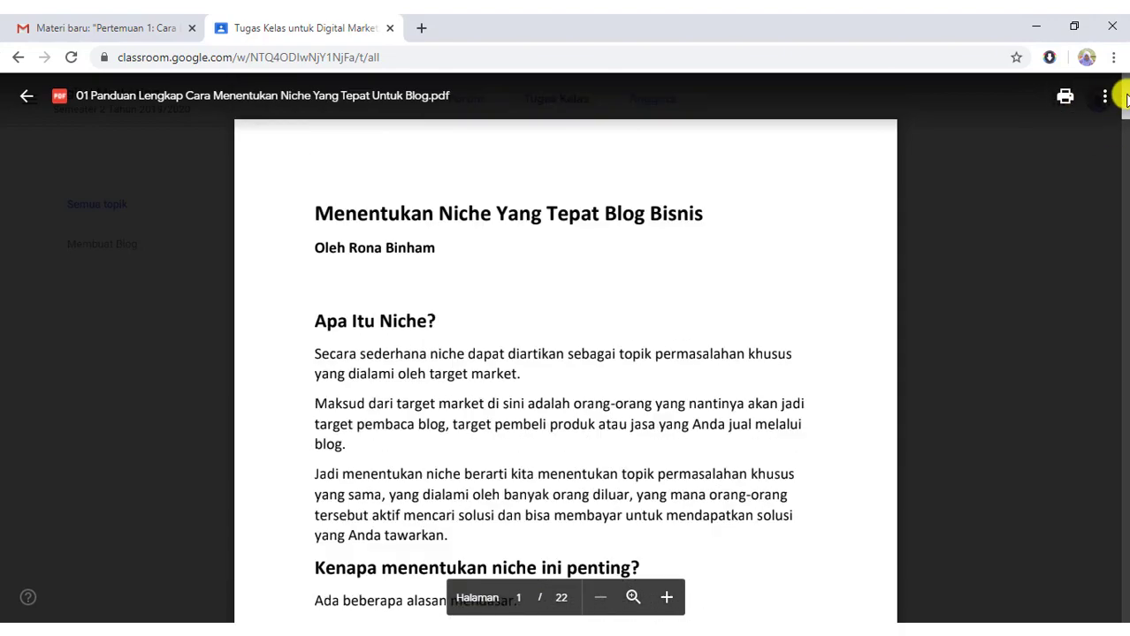
scroll(534, 384, down, 20)
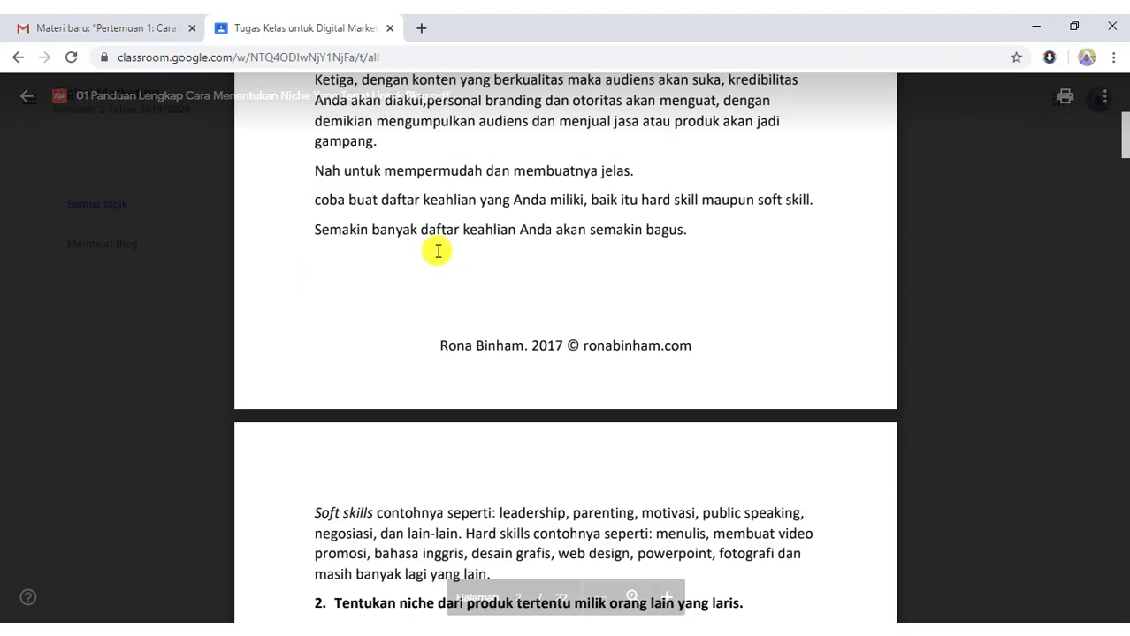
scroll(437, 253, down, 10)
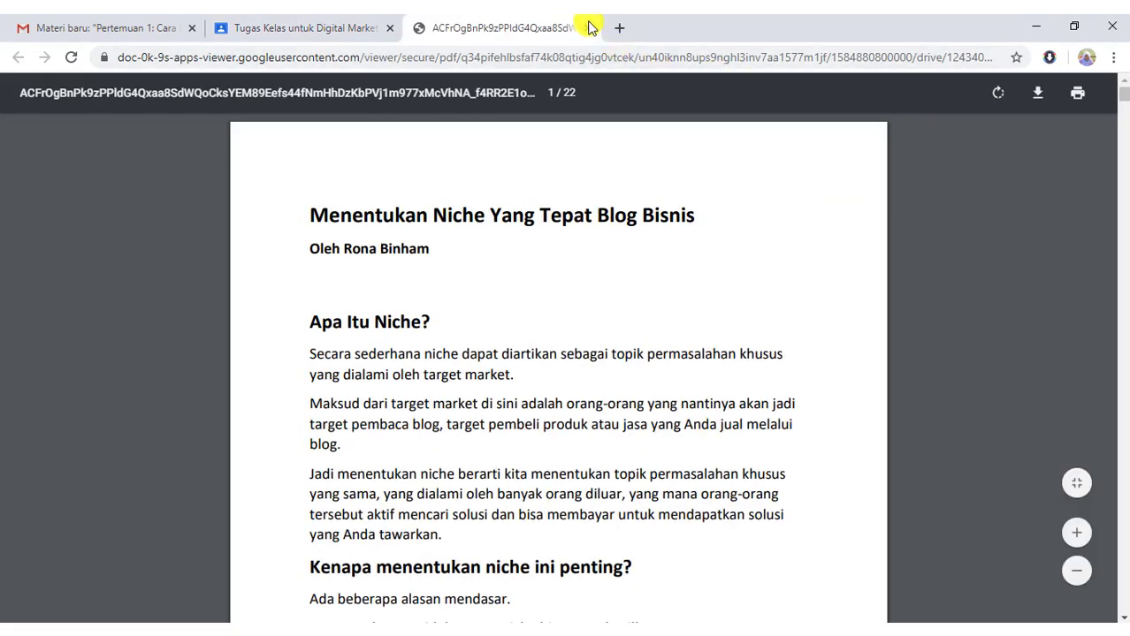
Close the extra PDF tab and reopen the guide in a separate viewer tab.
click(588, 28)
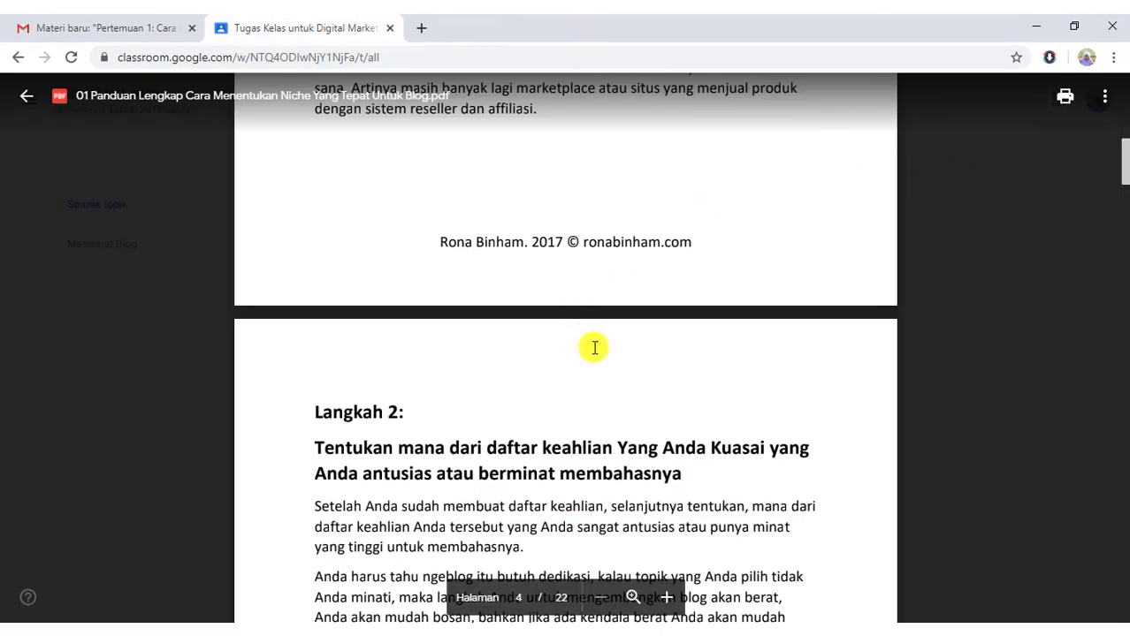
scroll(595, 347, up, 7)
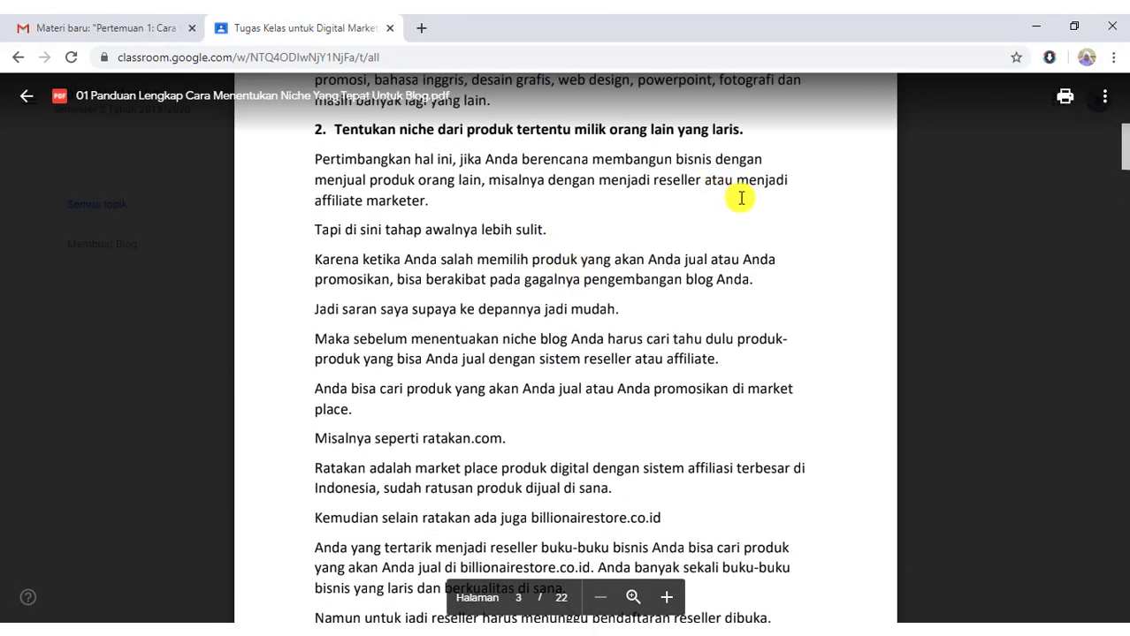
click(1063, 100)
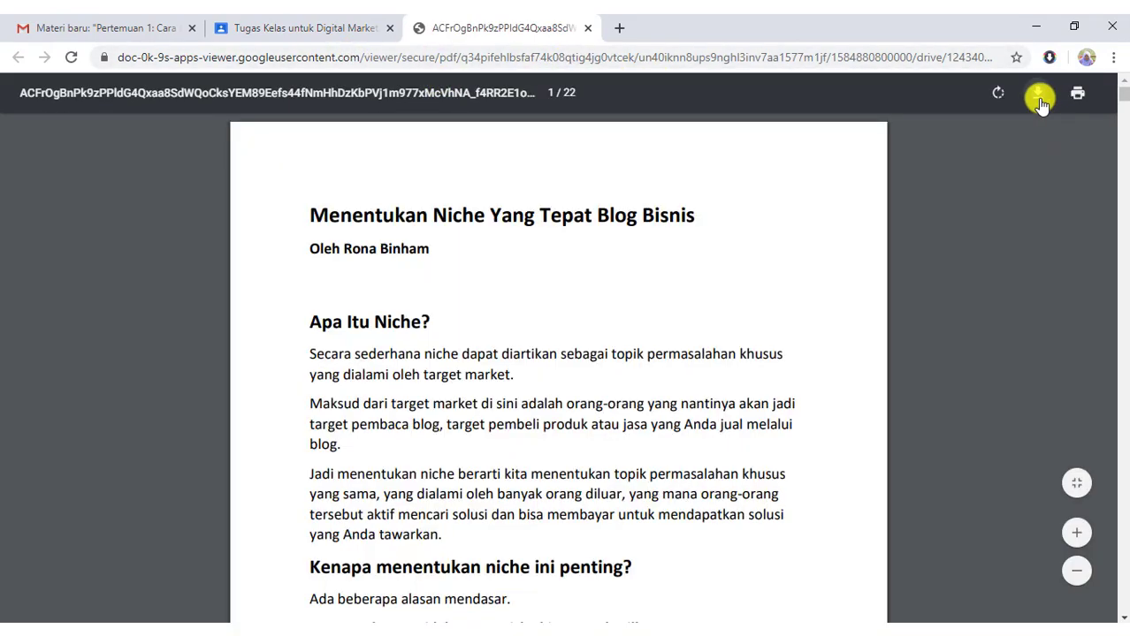
Download the PDF as materi 1.pdf into Documents, then close the viewer tab.
click(1038, 93)
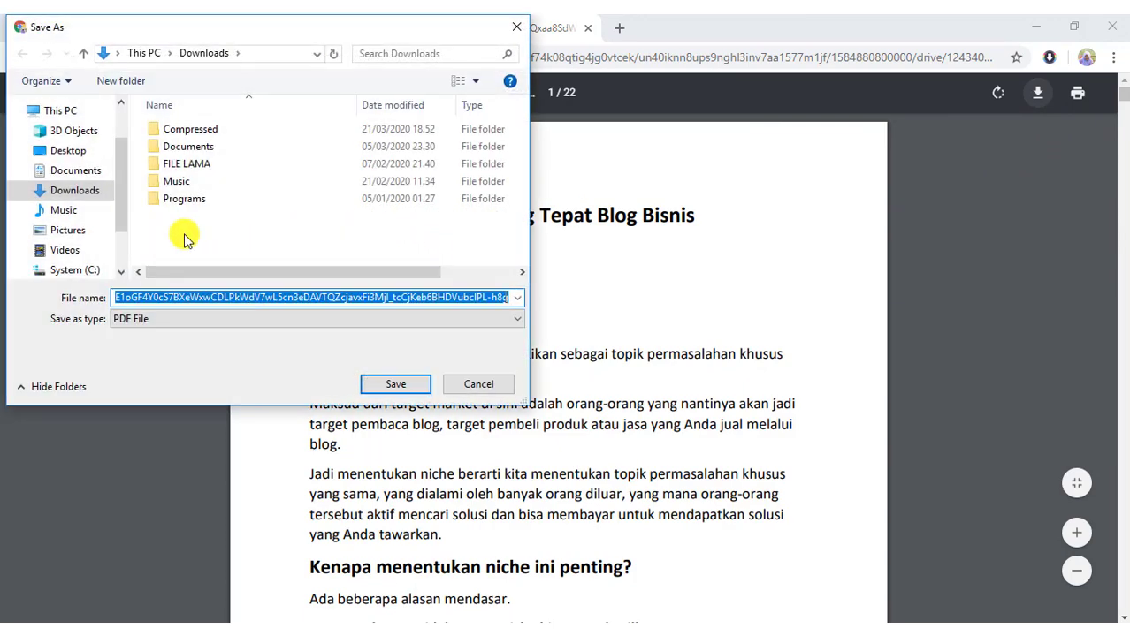
key(BackSpace)
text(materi 1)
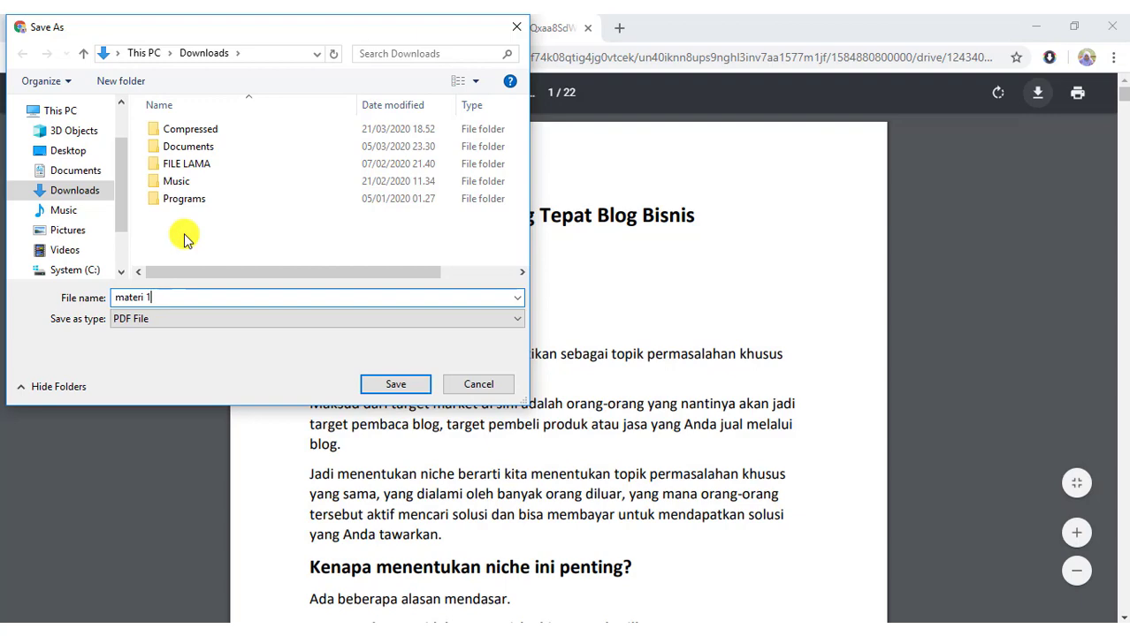
click(64, 171)
click(399, 384)
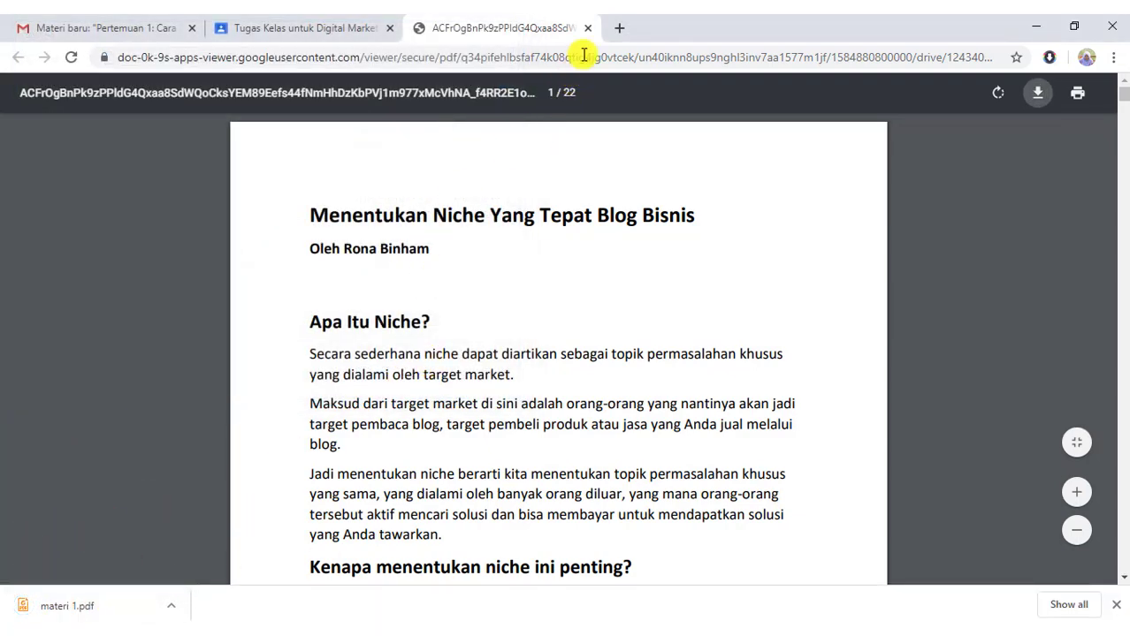
click(588, 28)
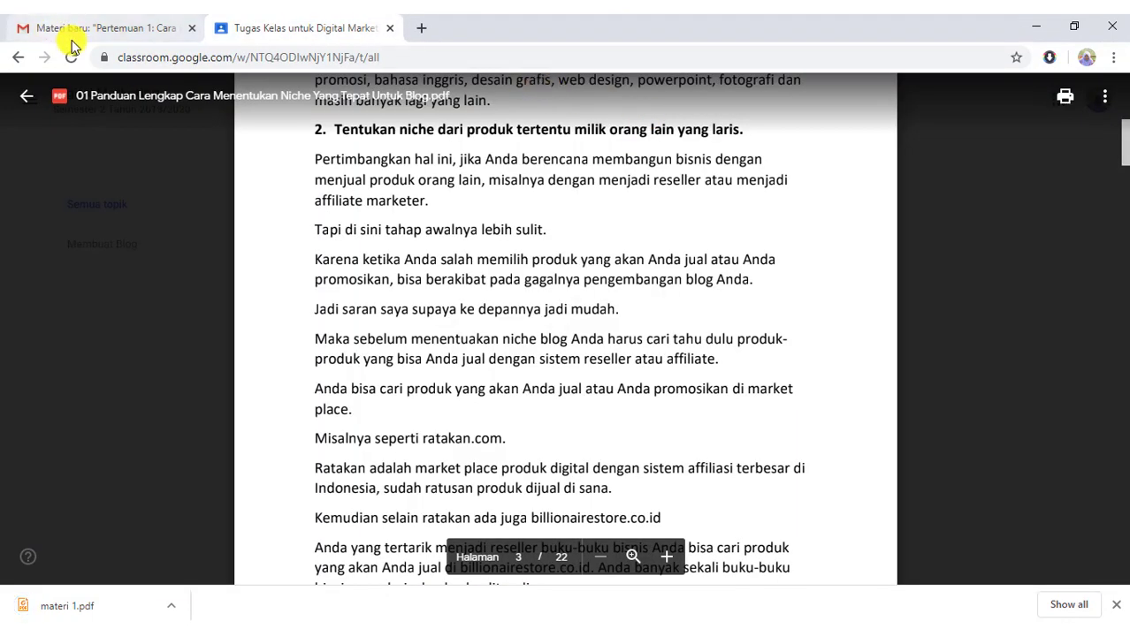
Close the PDF preview and start a new Materi post from Tugas Kelas.
click(20, 96)
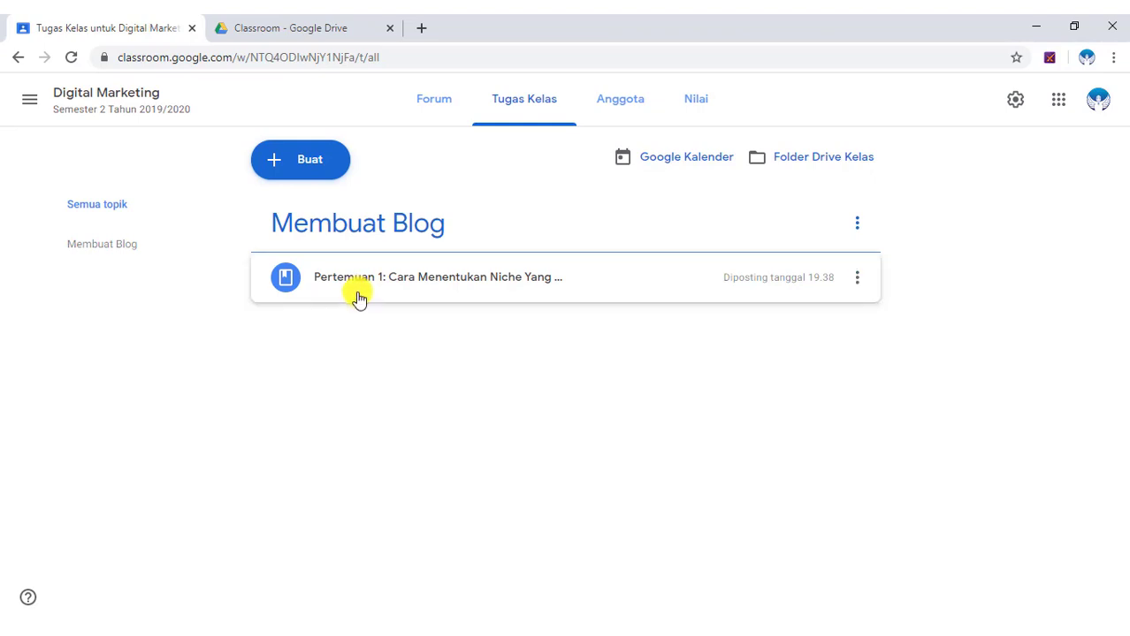
click(304, 166)
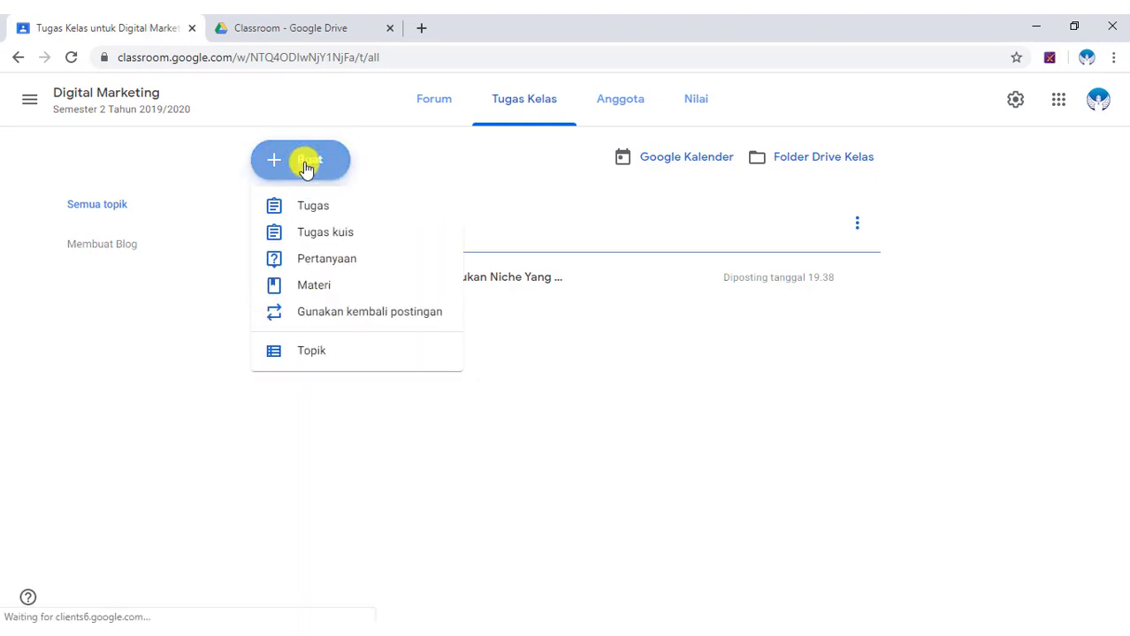
click(316, 290)
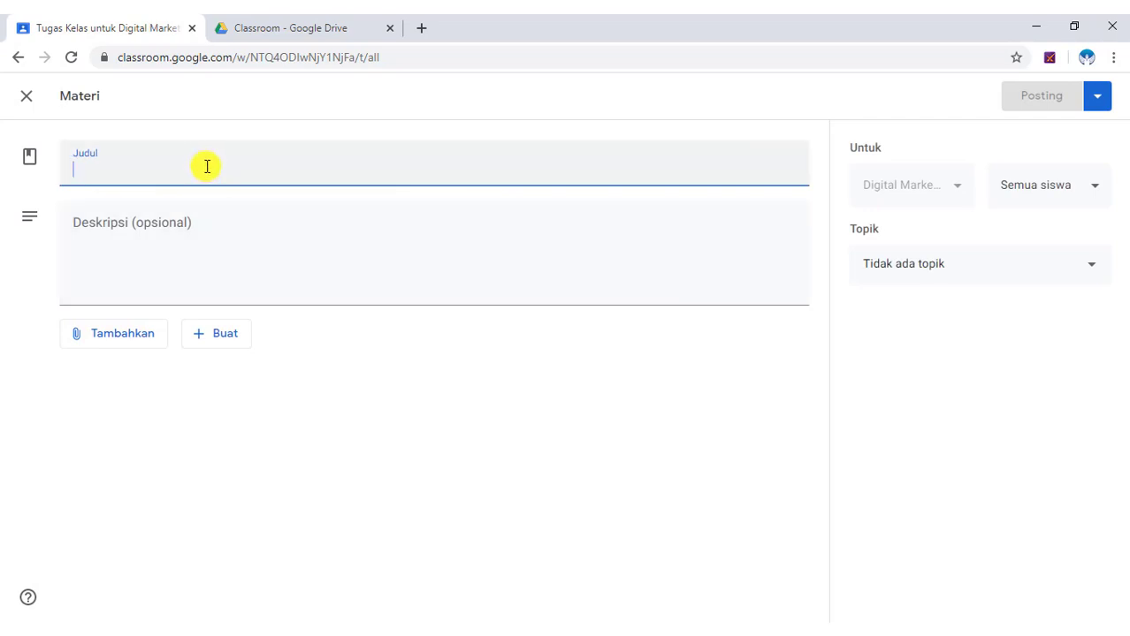
Title the material 'Pertemuan 2: Cara Menentukan Produk atau Jasa Yang Akan Dijual' and add a description.
text(Per)
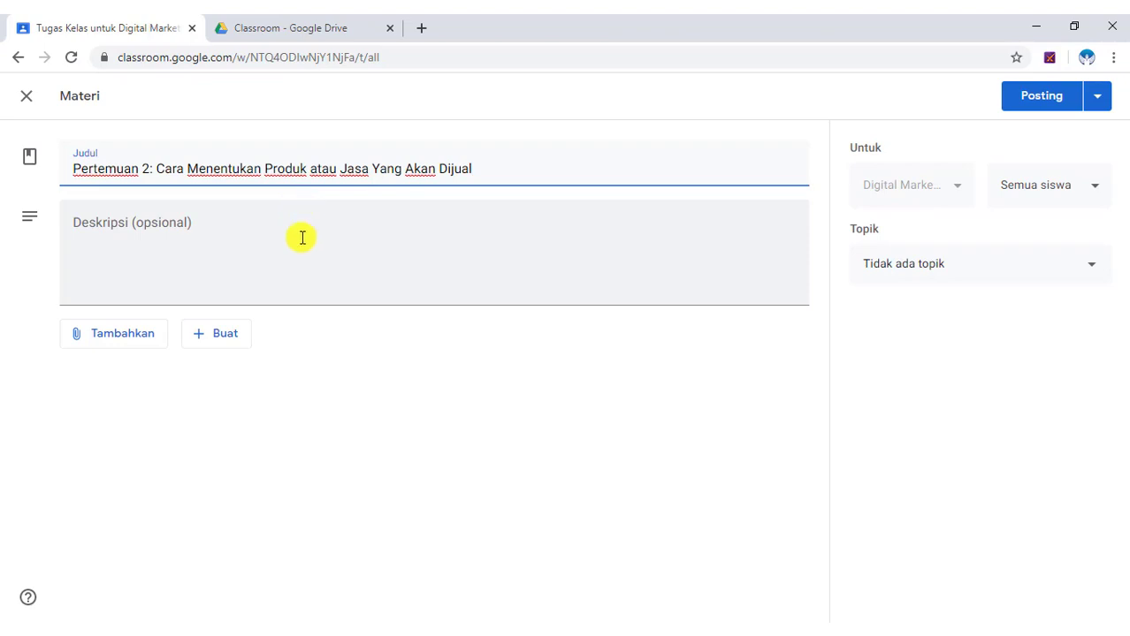
click(184, 228)
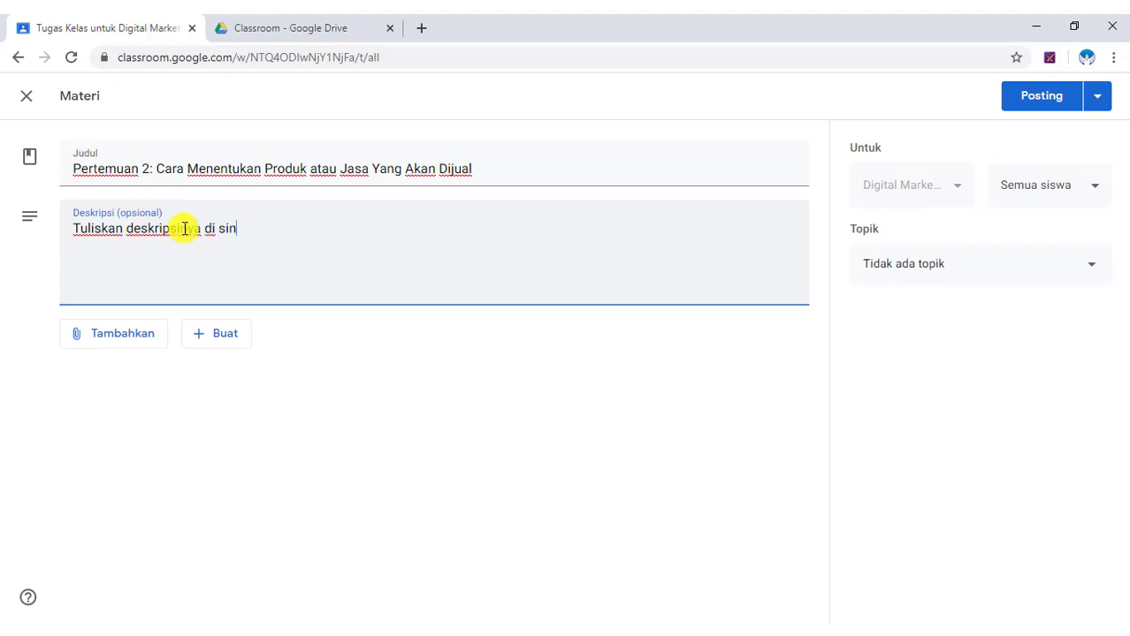
click(832, 303)
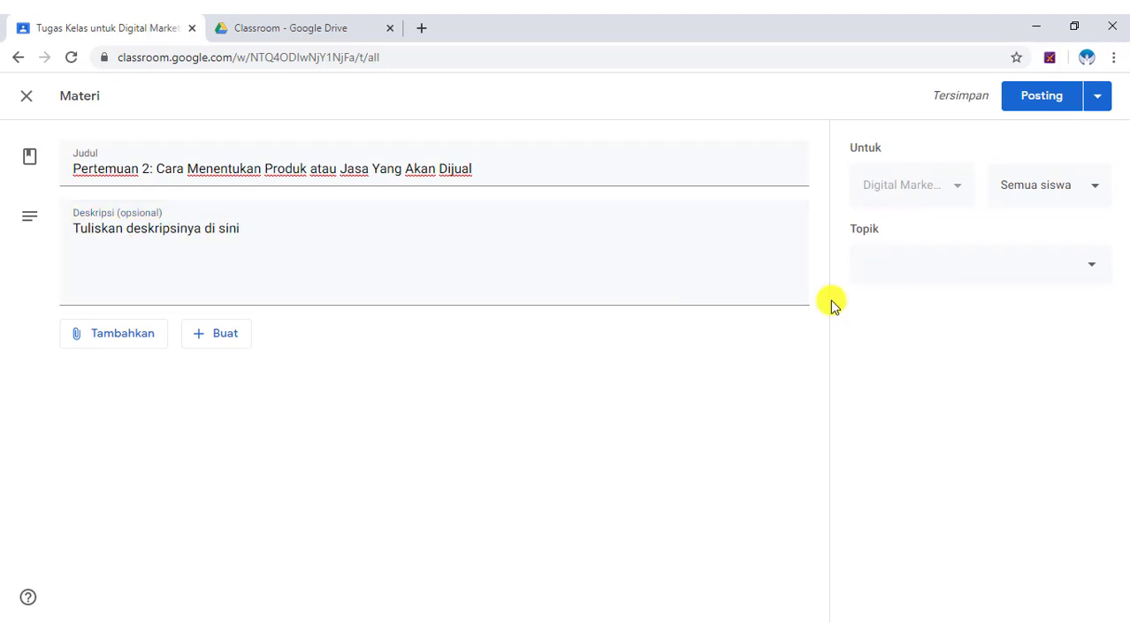
click(112, 329)
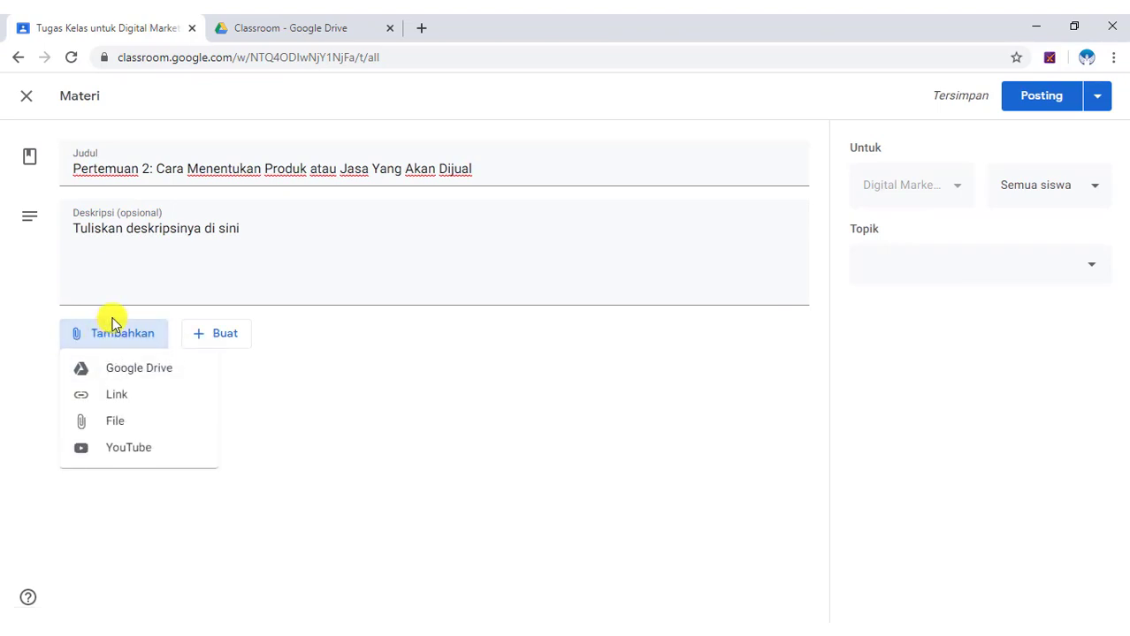
Attach the 02 Panduan Lengkap Cara Menentukan Produk atau Jasa PDF from Drive Saya > Classroom.
click(140, 369)
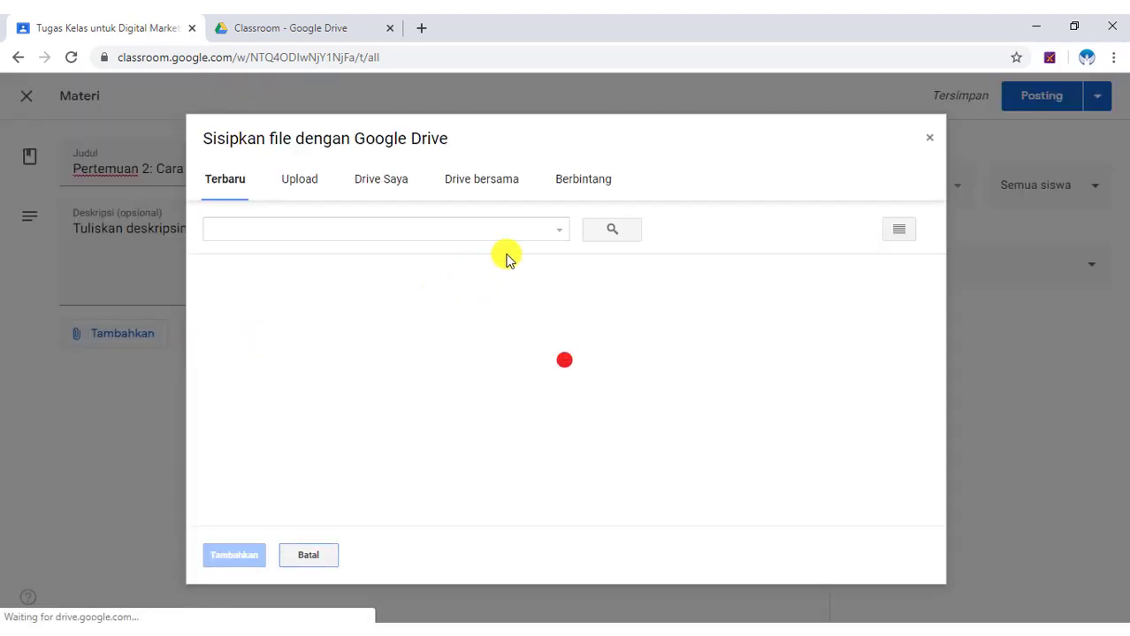
click(385, 181)
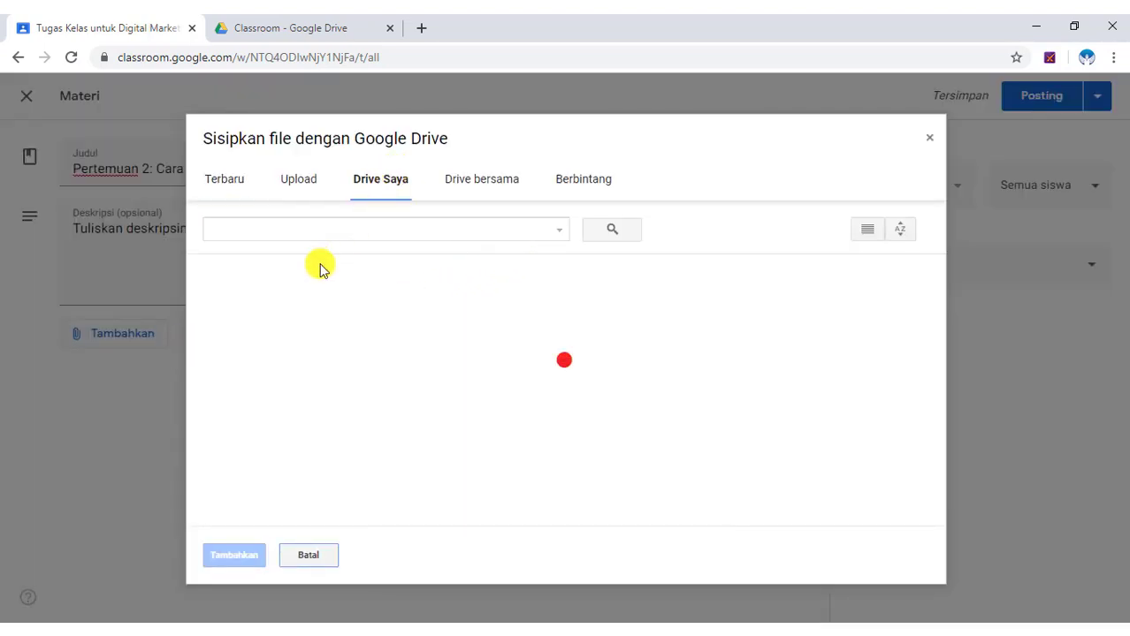
double_click(259, 323)
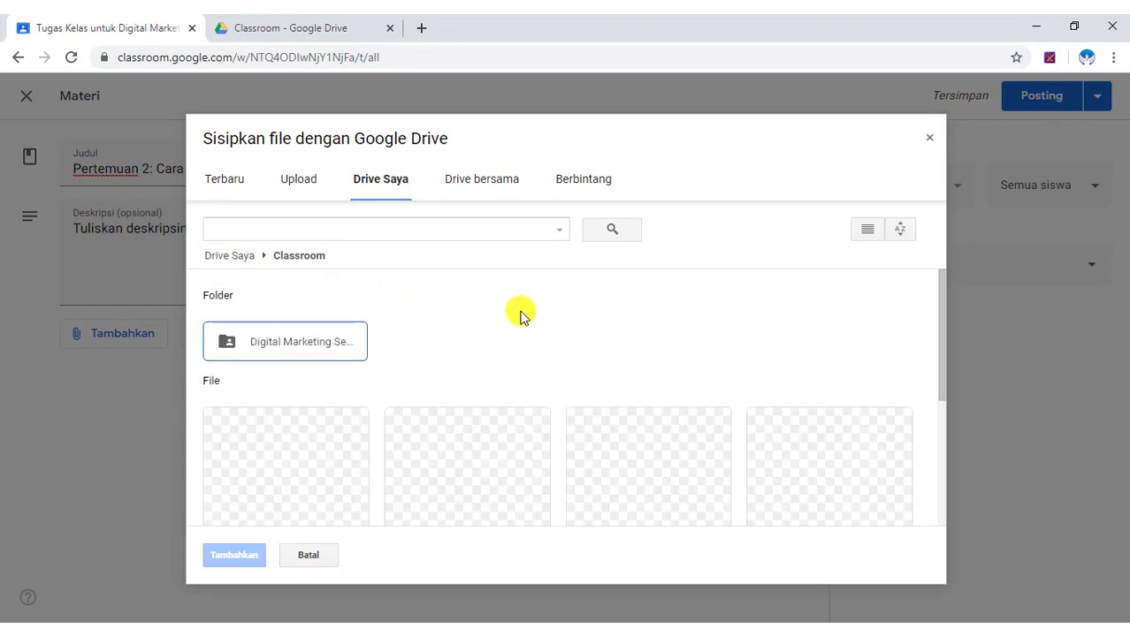
scroll(500, 350, down, 3)
scroll(654, 339, up, 1)
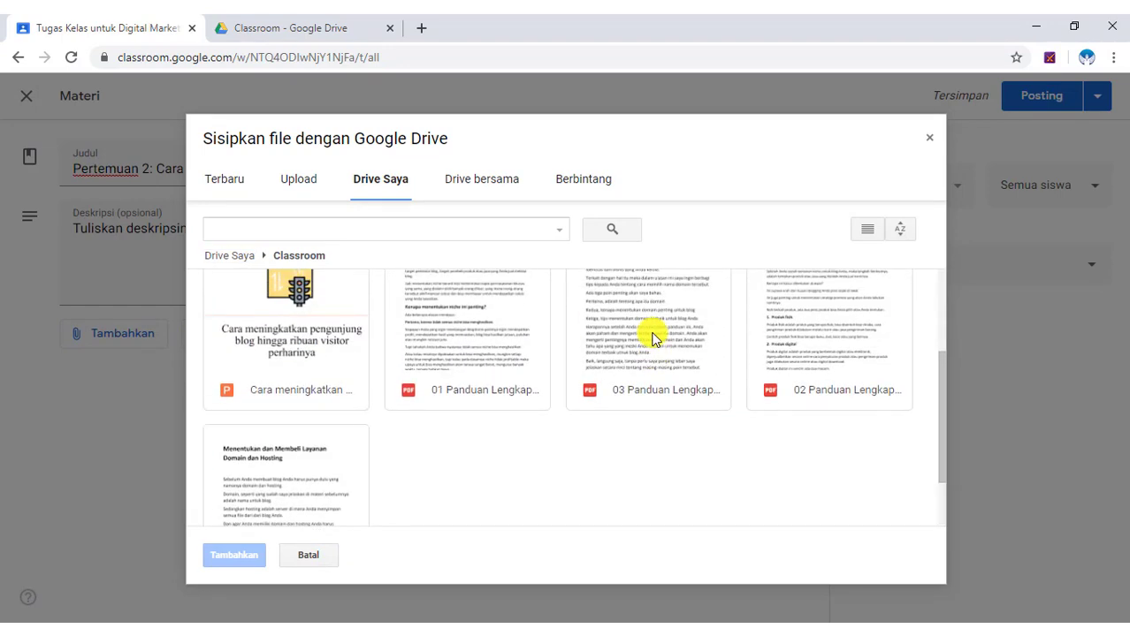
scroll(654, 340, up, 1)
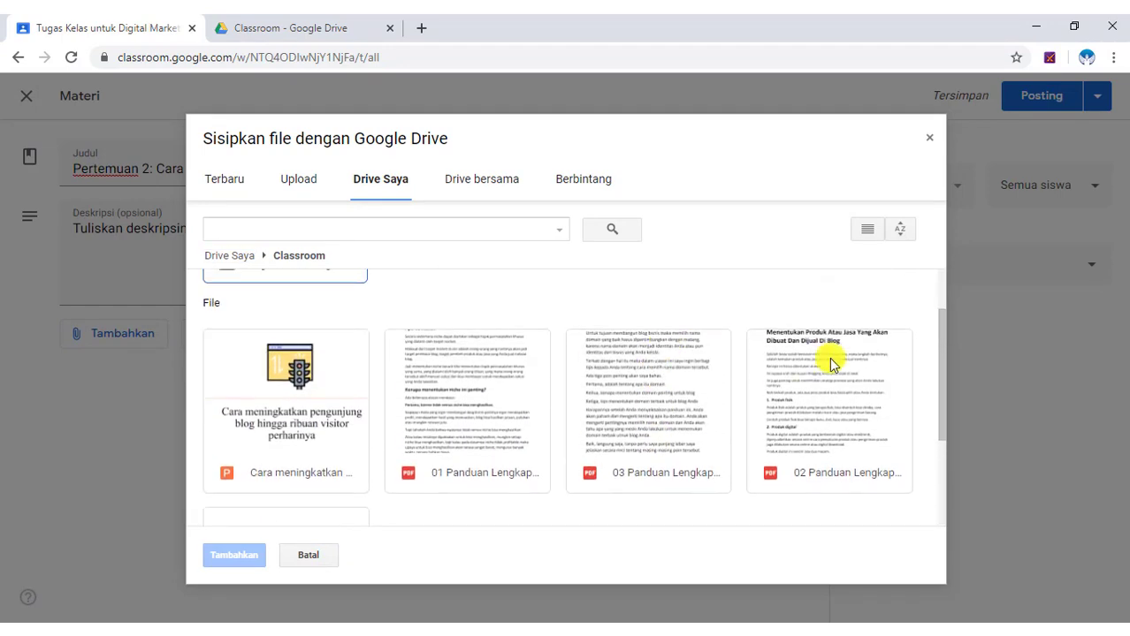
click(838, 386)
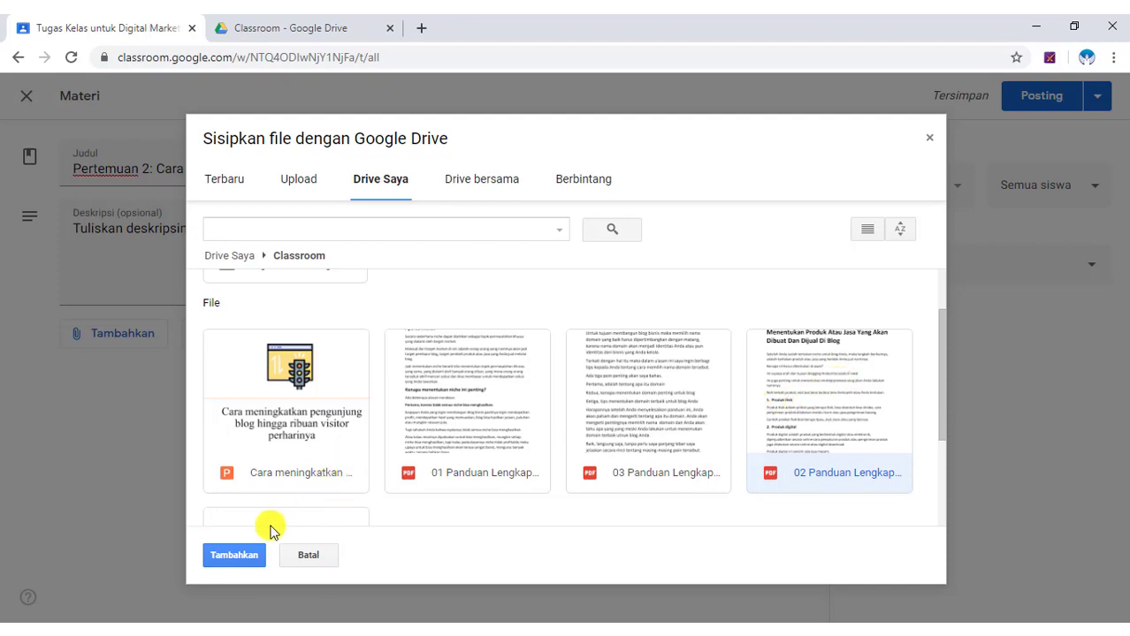
click(232, 555)
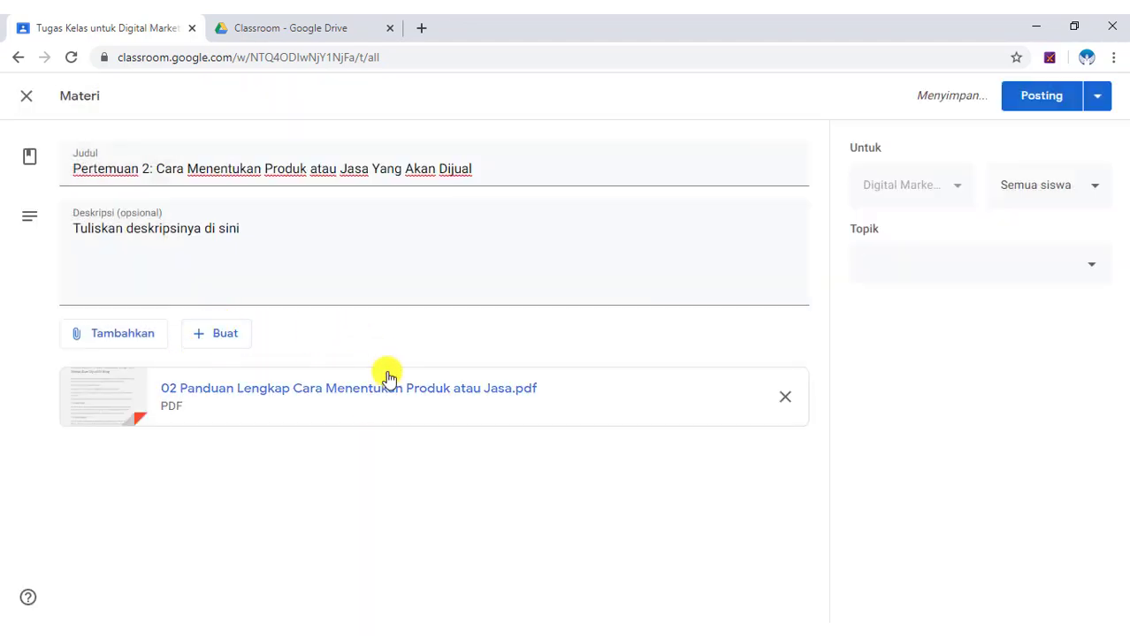
Leave the material for Semua siswa and assign it the Membuat Blog topic.
click(1085, 197)
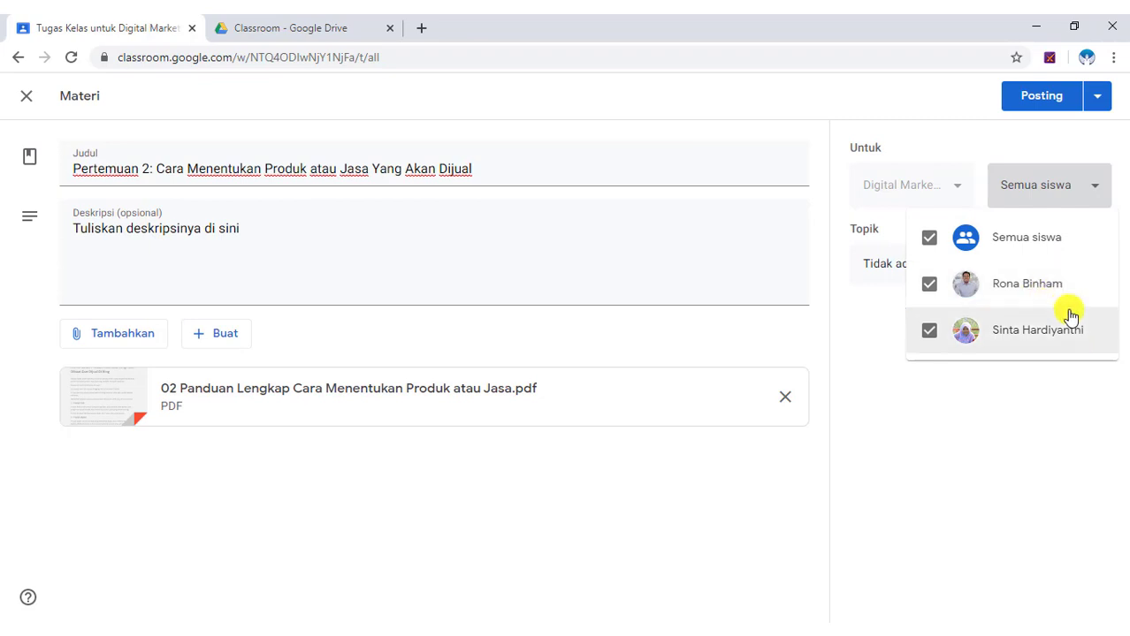
click(1066, 141)
click(1074, 266)
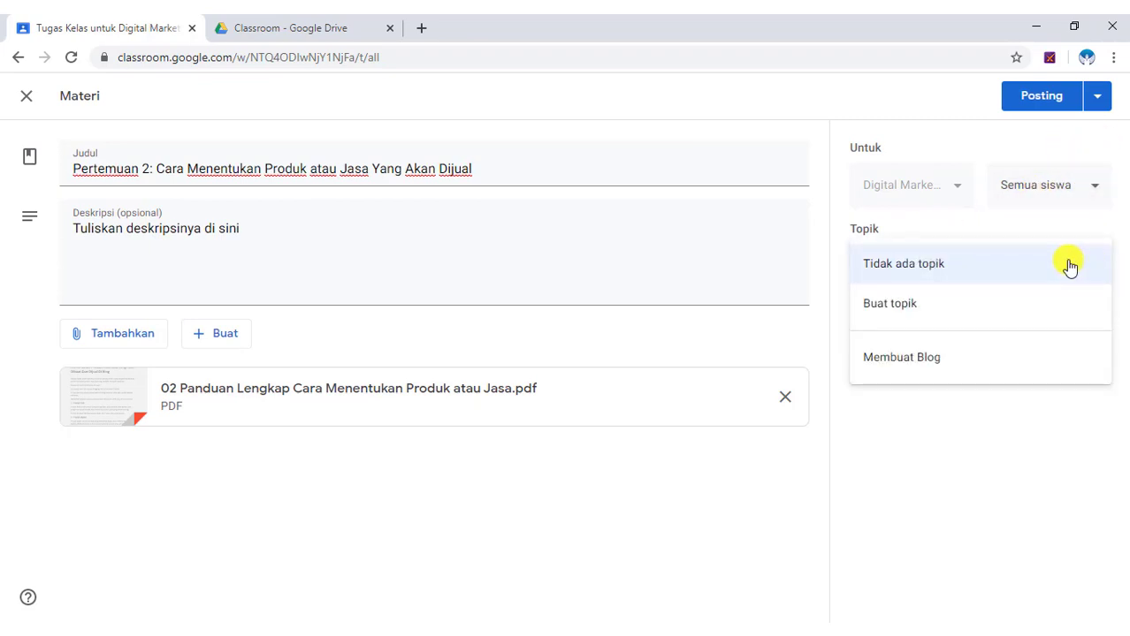
click(928, 357)
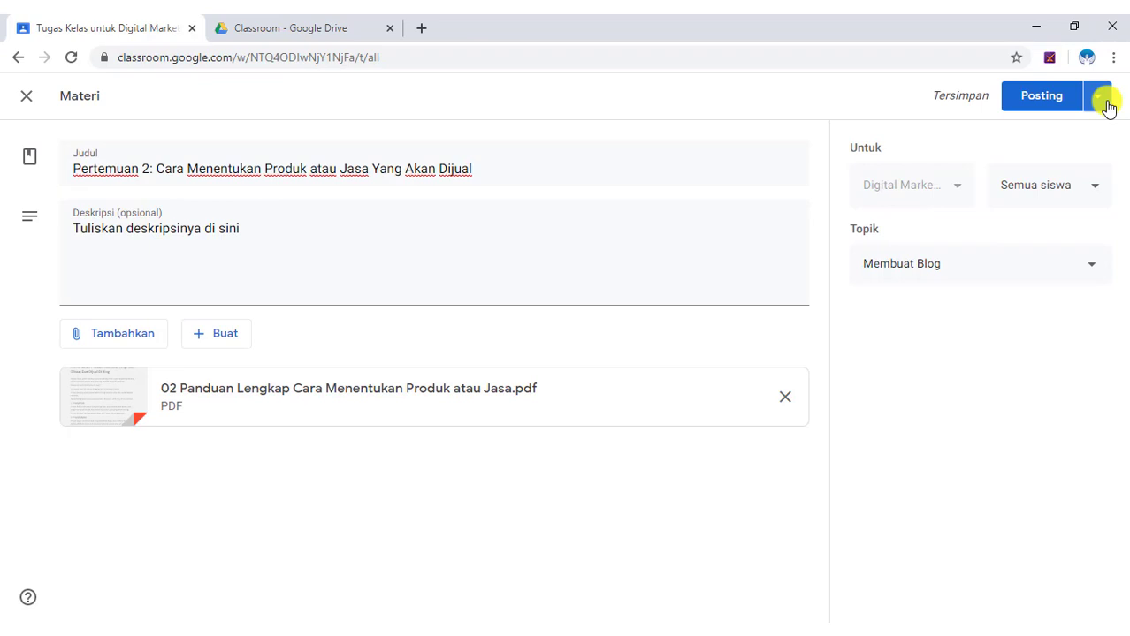
click(1105, 103)
Schedule Pertemuan 2 to post on 24 Mar 2020 at 08.00.
click(1056, 128)
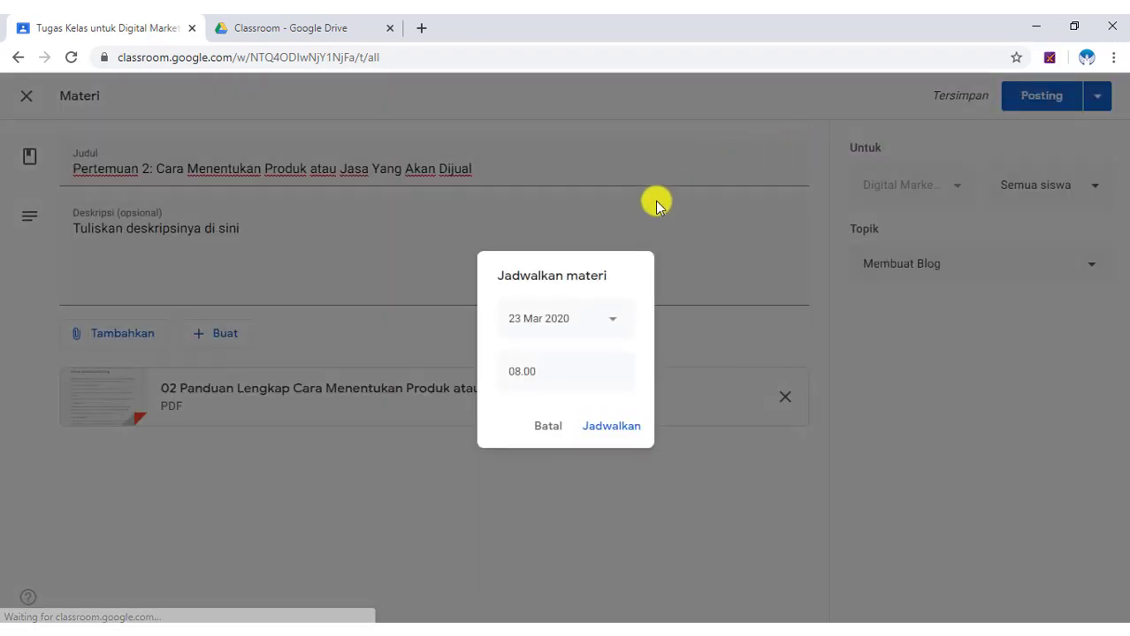
click(612, 322)
click(566, 474)
click(622, 428)
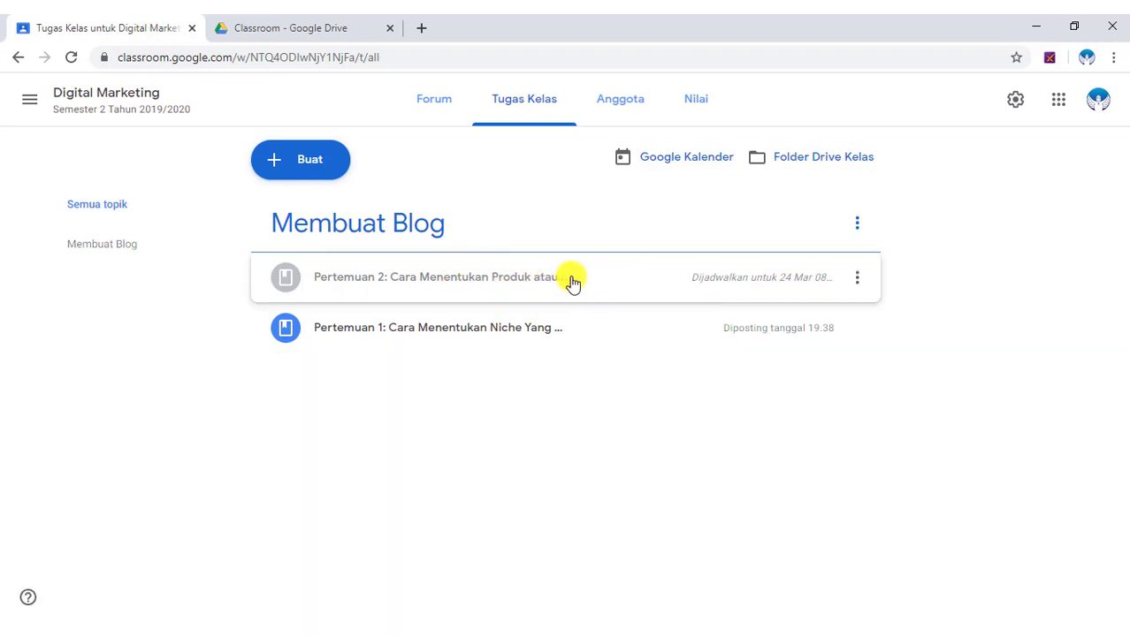
click(374, 634)
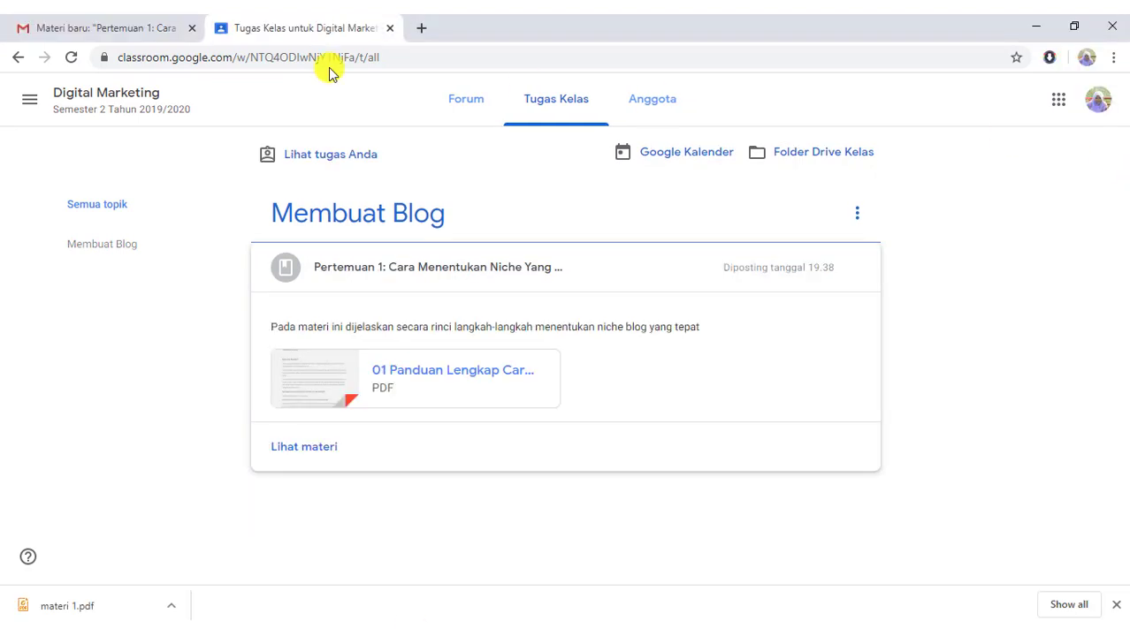
click(71, 57)
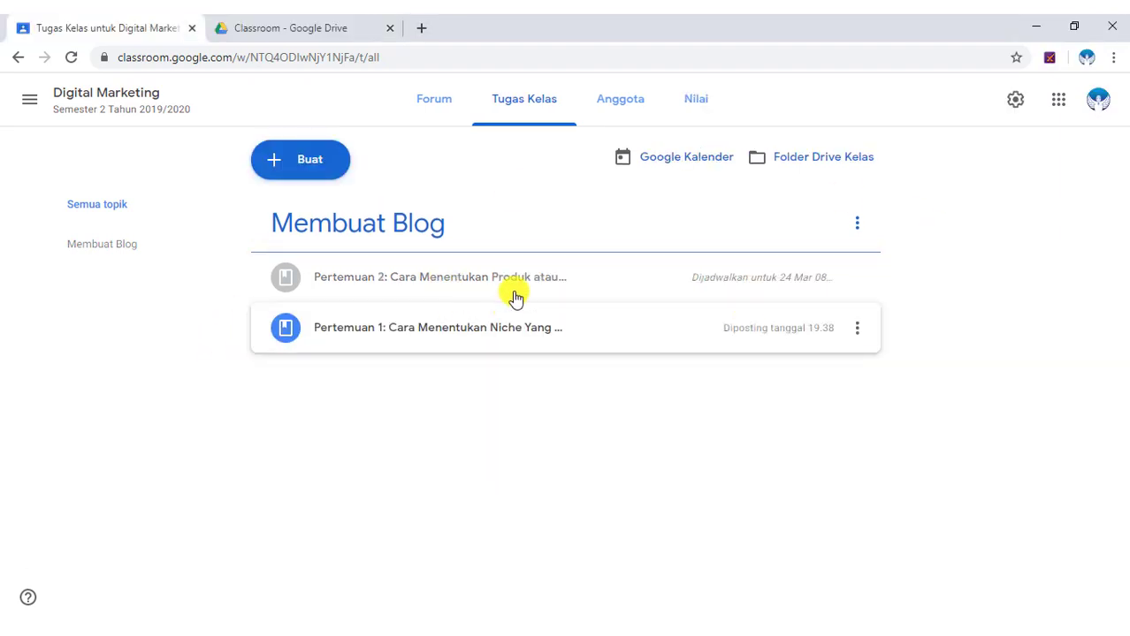
Edit Pertemuan 2, remove its scheduled time, and post it to students immediately.
click(857, 281)
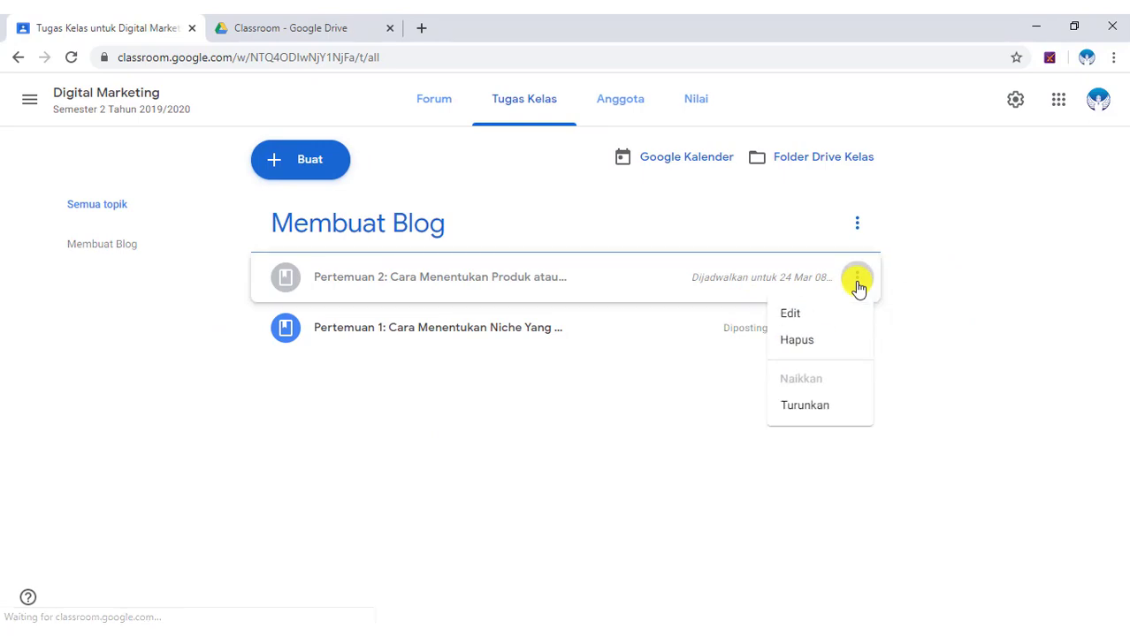
click(812, 313)
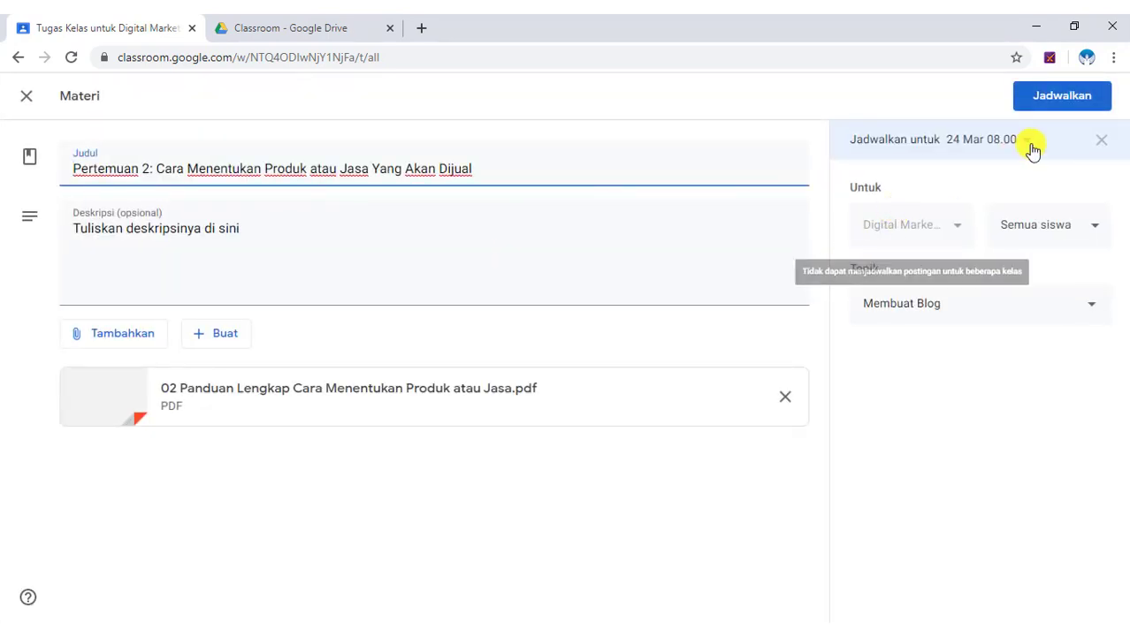
click(1104, 144)
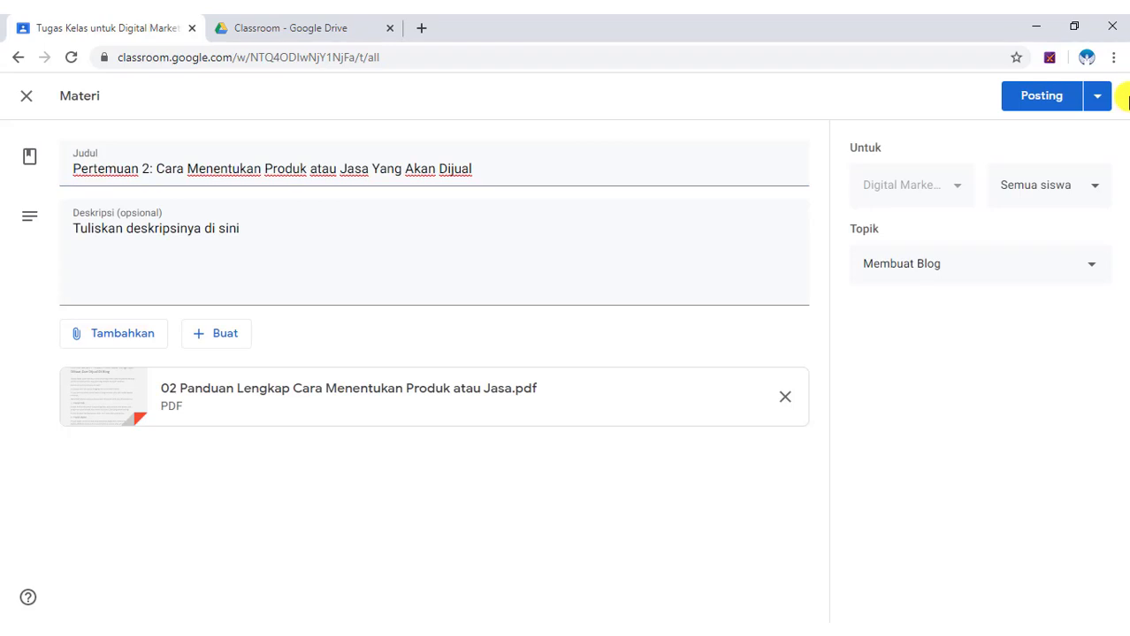
click(1058, 99)
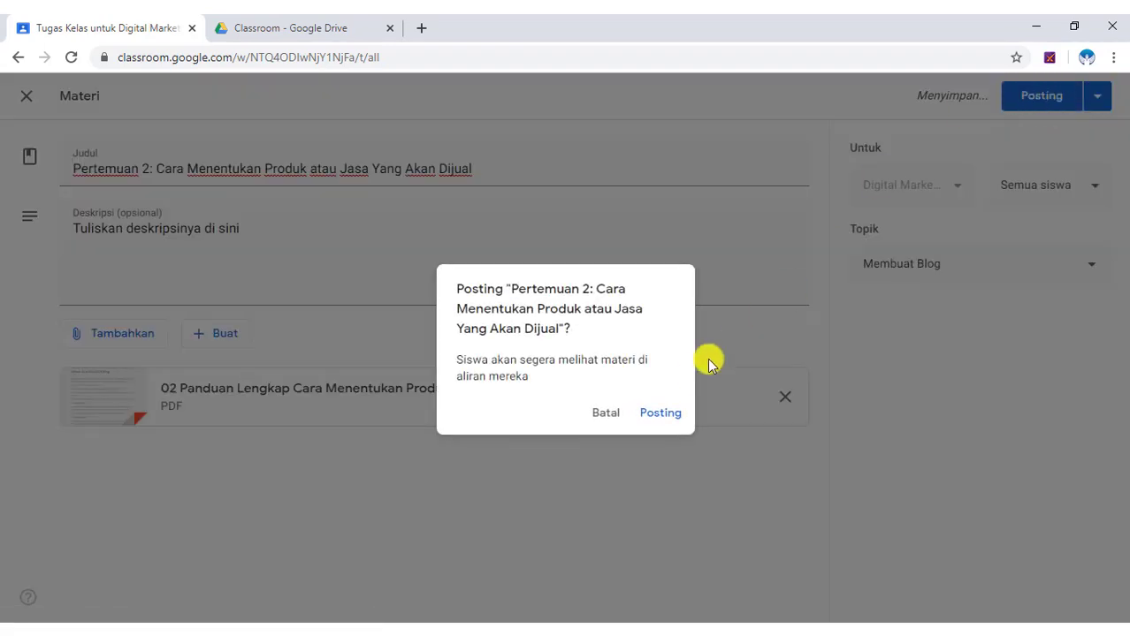
click(664, 416)
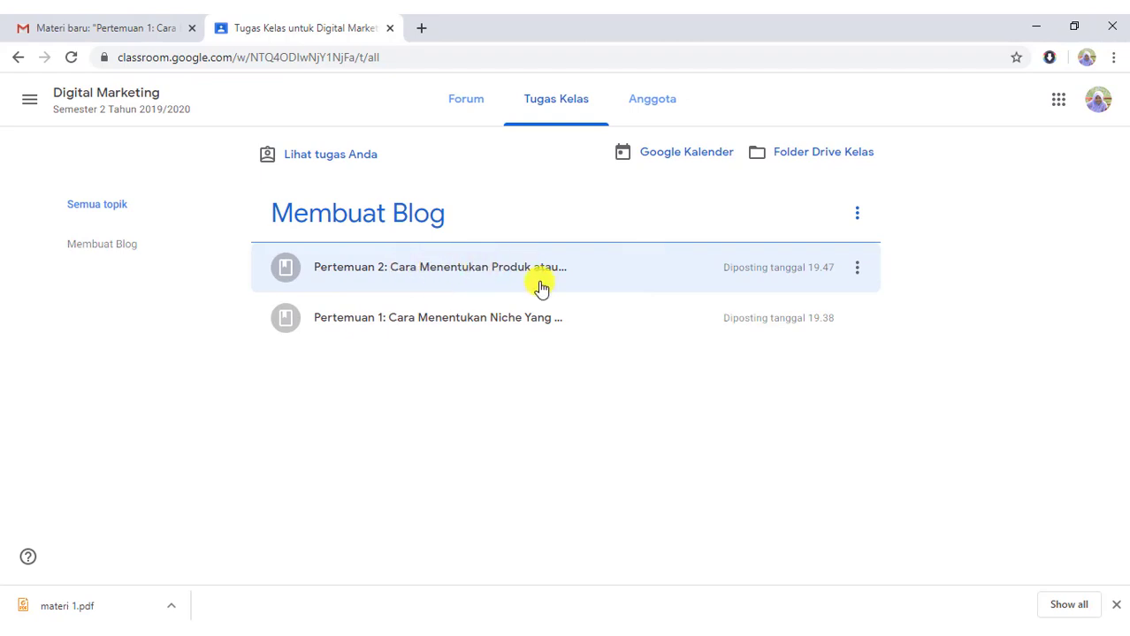
Switch back to the teacher's Chrome window showing the Tugas Kelas page.
click(367, 629)
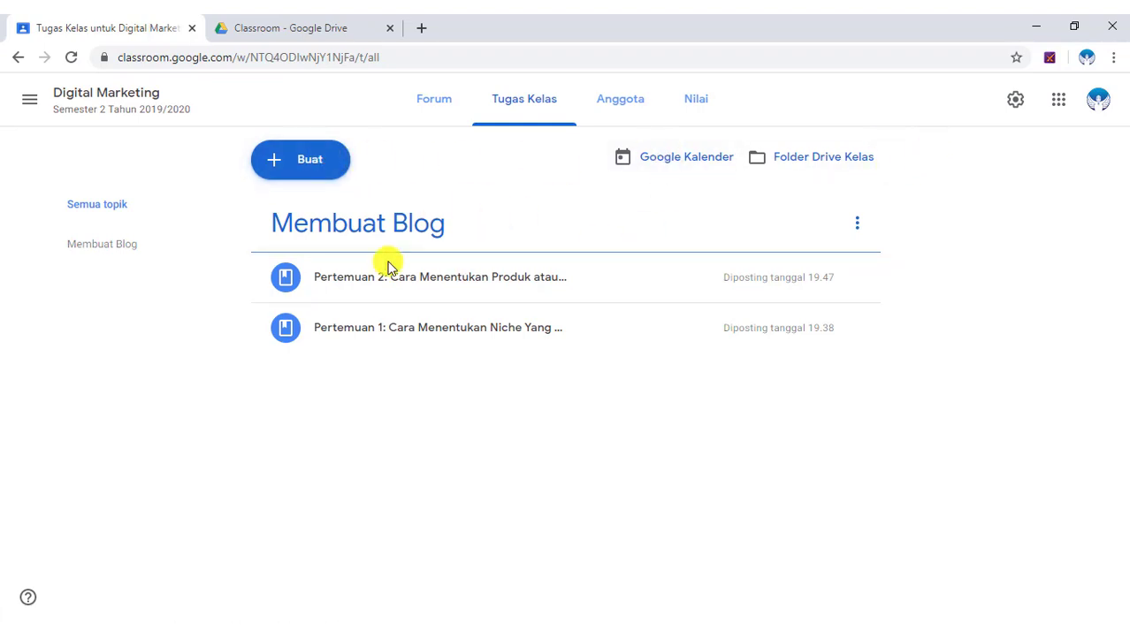
Create a new assignment titled 'Tugas' and enter its instructions.
click(316, 169)
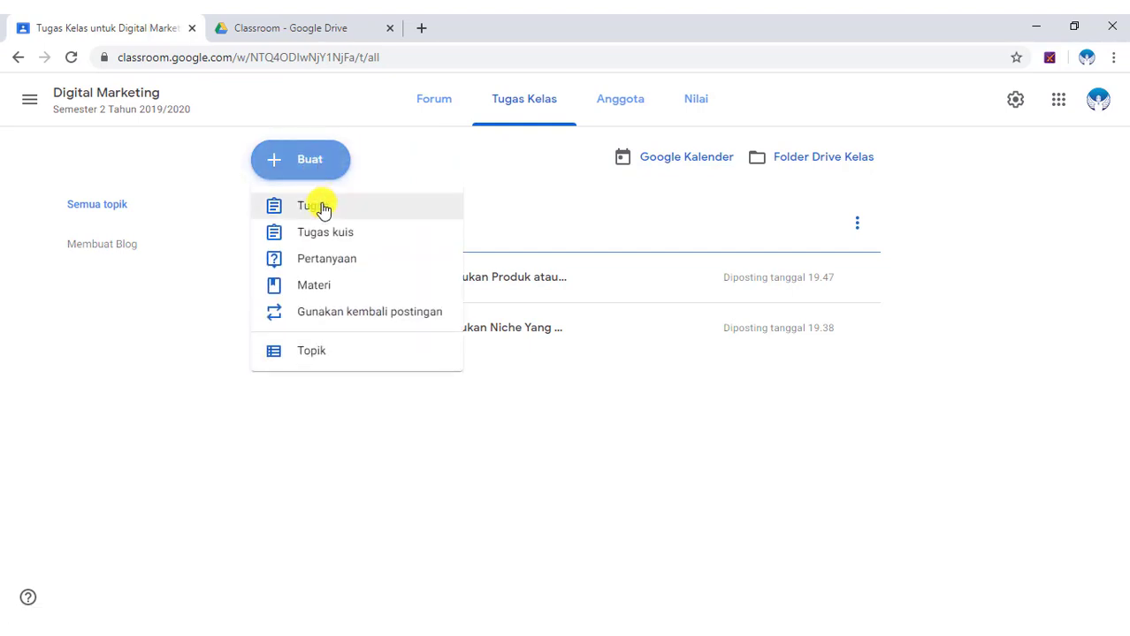
click(319, 208)
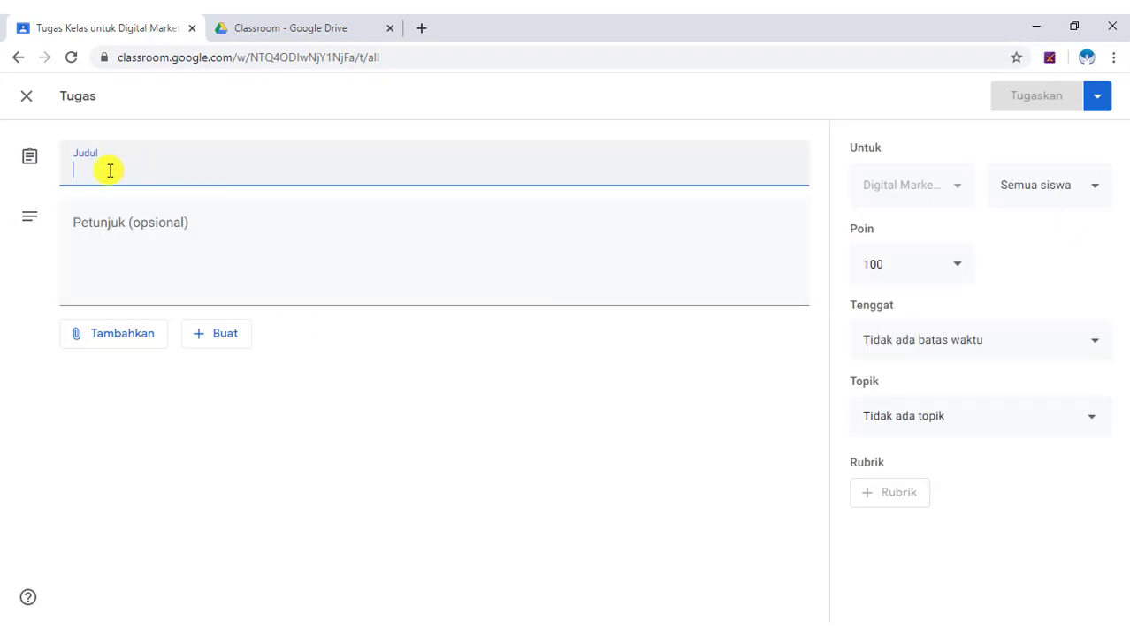
text(Tugas)
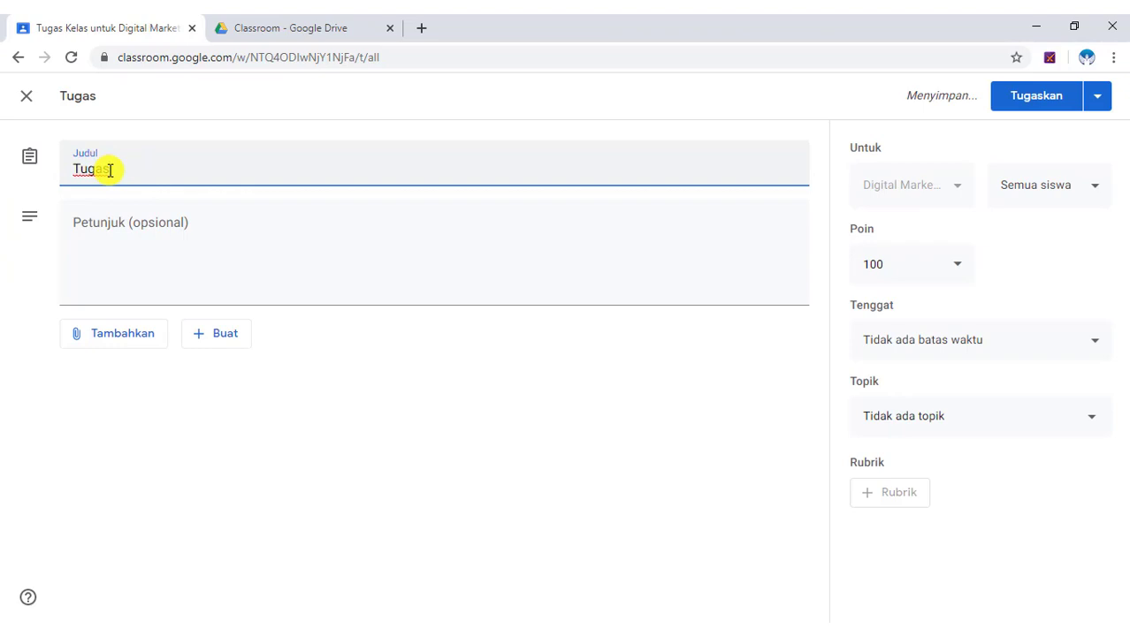
click(215, 225)
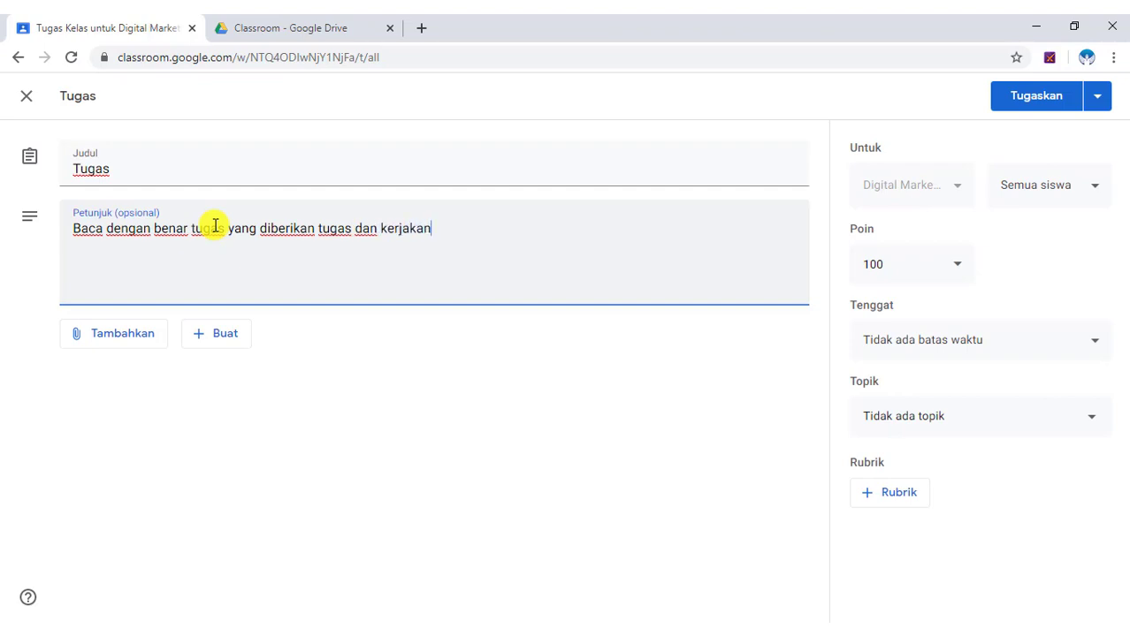
click(313, 311)
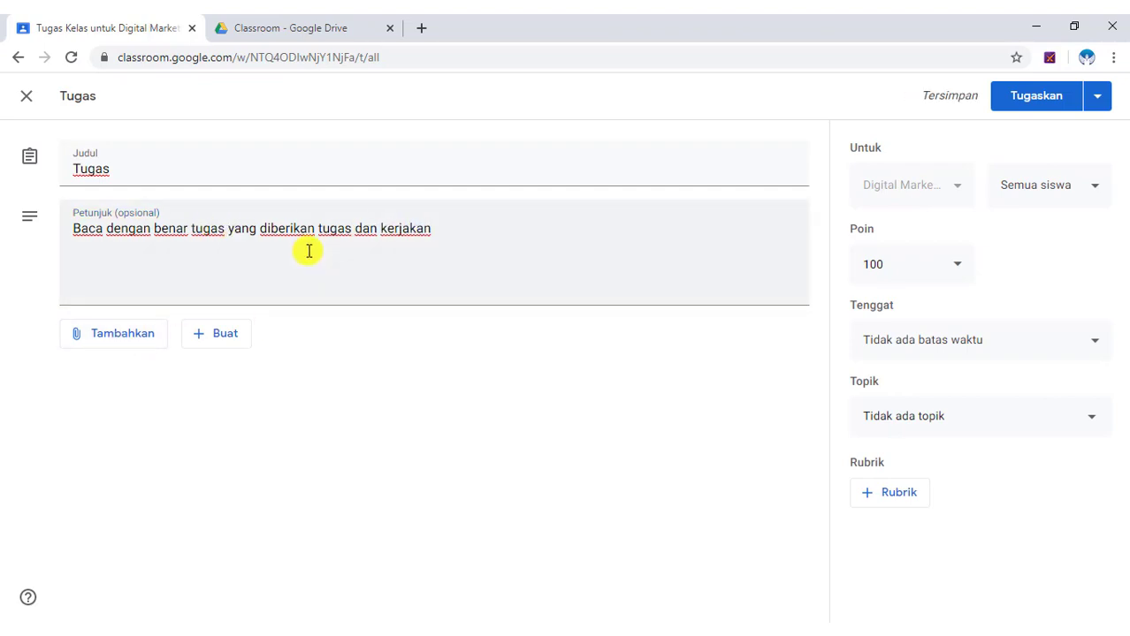
Upload Tugas.pdf from the computer as the assignment's attachment.
click(103, 345)
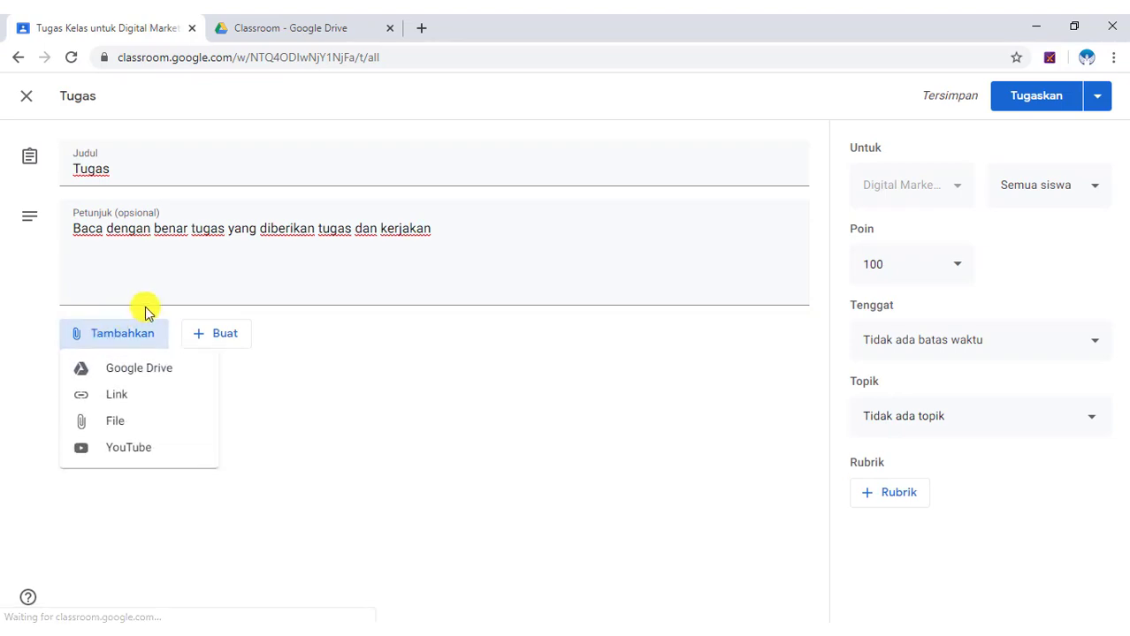
click(130, 424)
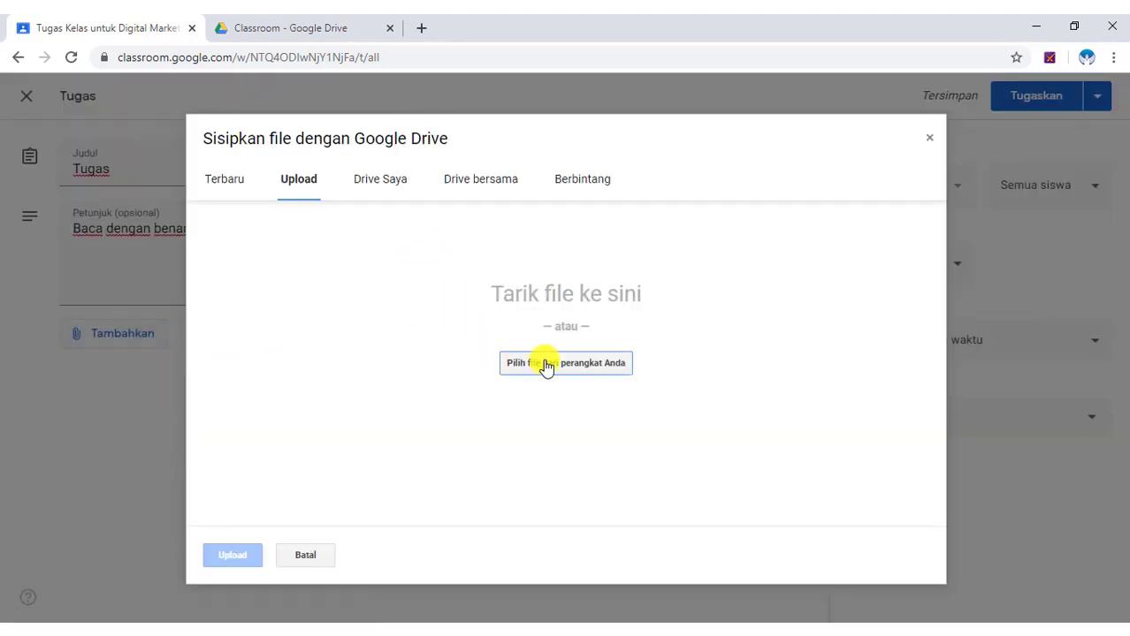
click(547, 363)
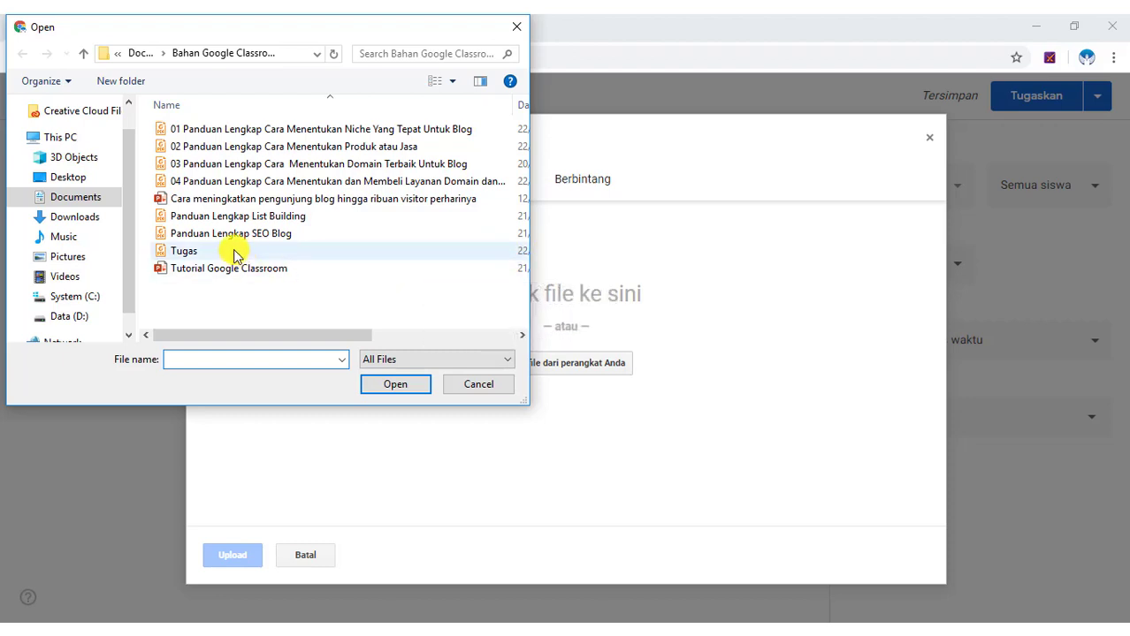
click(235, 254)
click(424, 385)
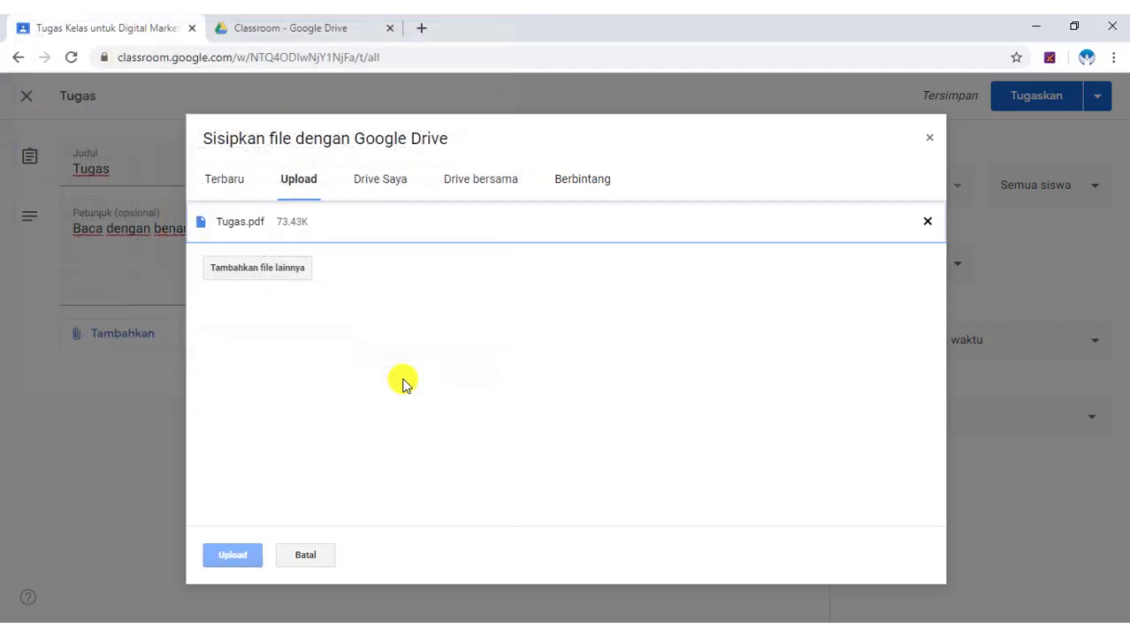
click(241, 553)
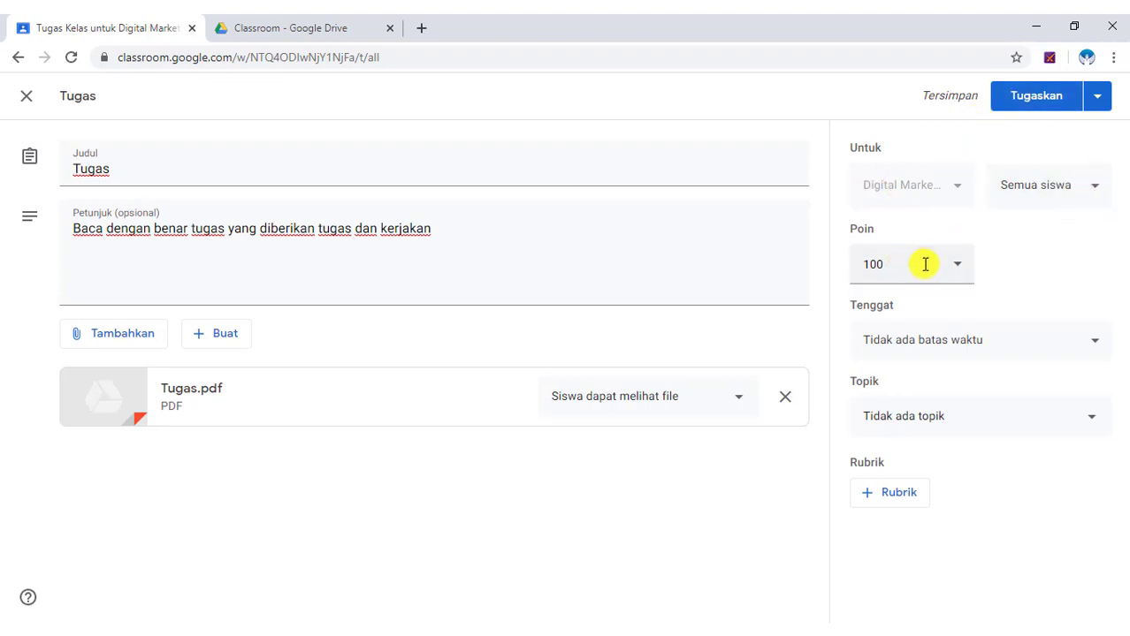
Keep the assignment at 100 points and set its due date to 26 March.
click(954, 272)
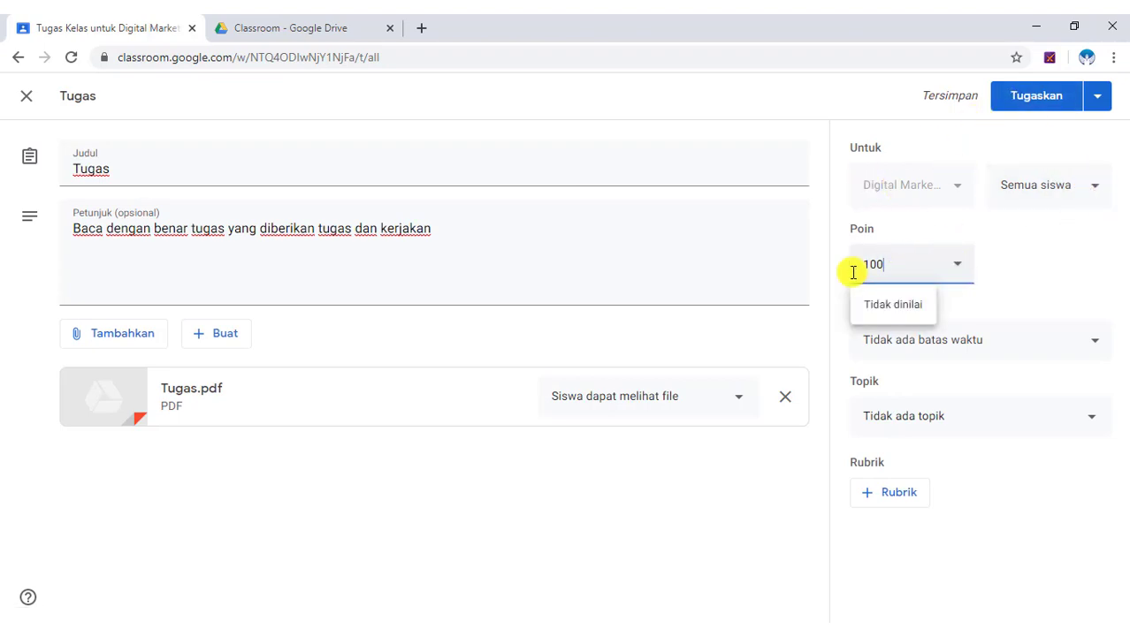
click(1012, 258)
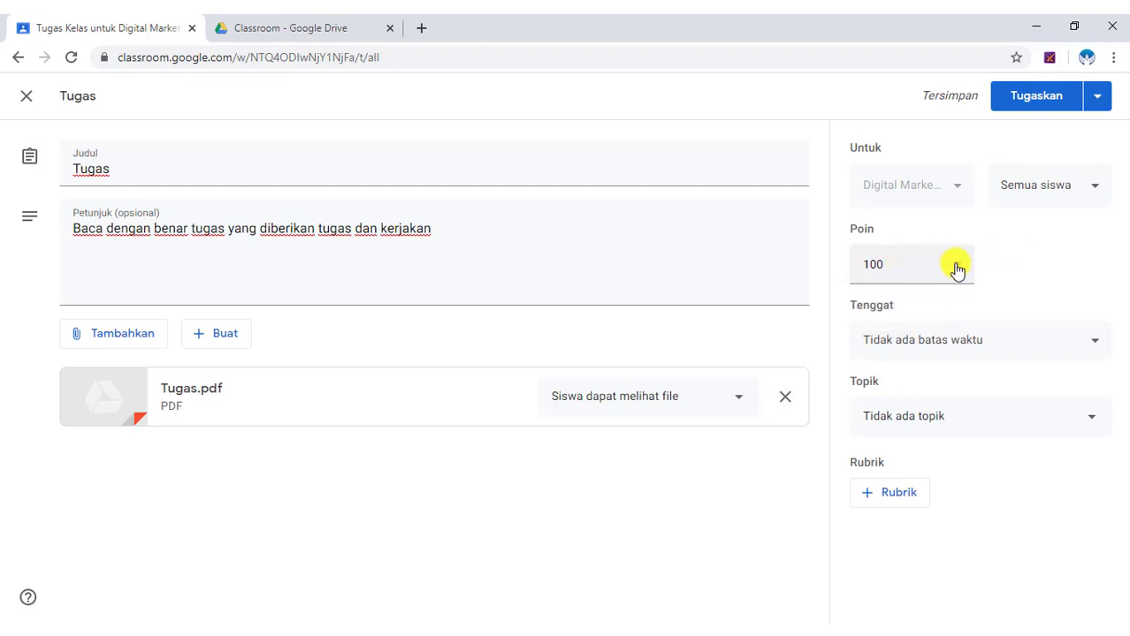
click(1085, 340)
click(1021, 406)
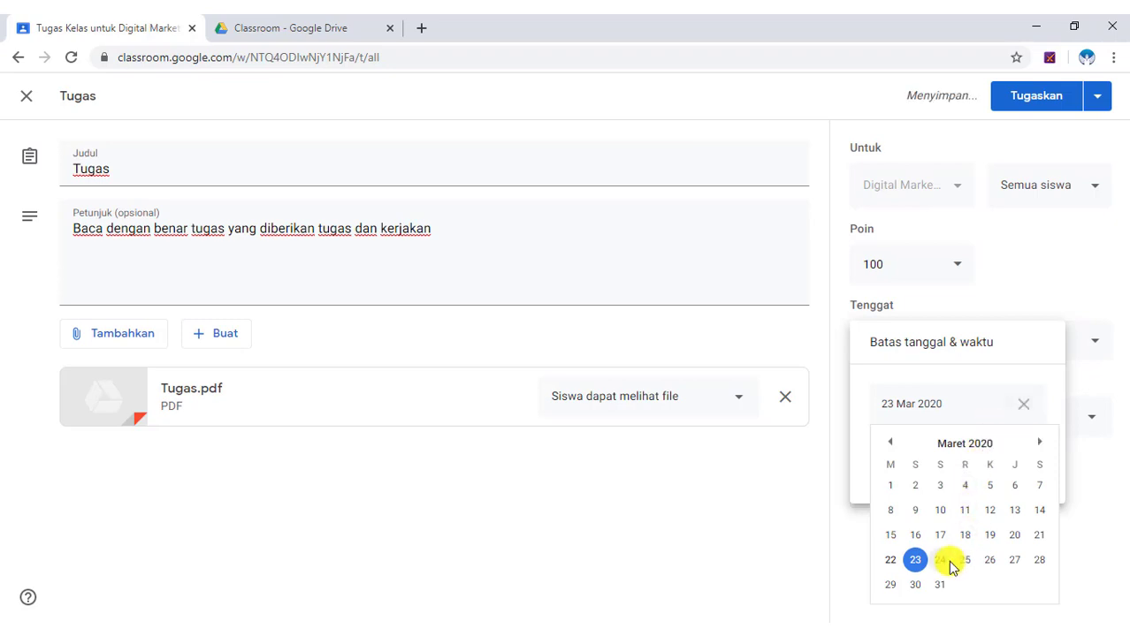
click(987, 566)
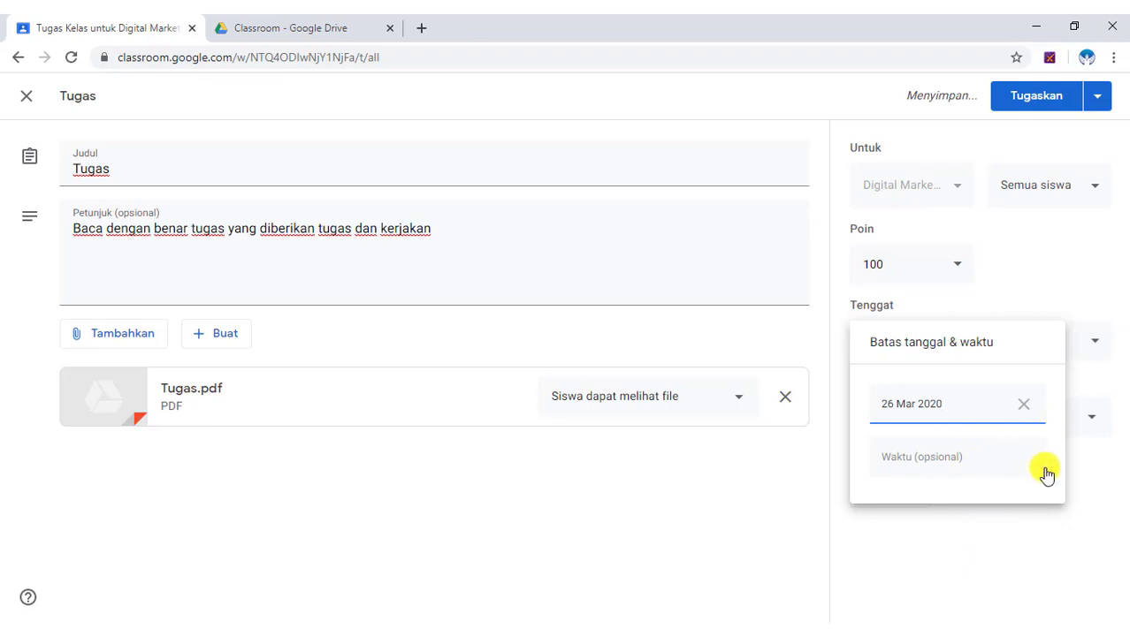
click(1078, 484)
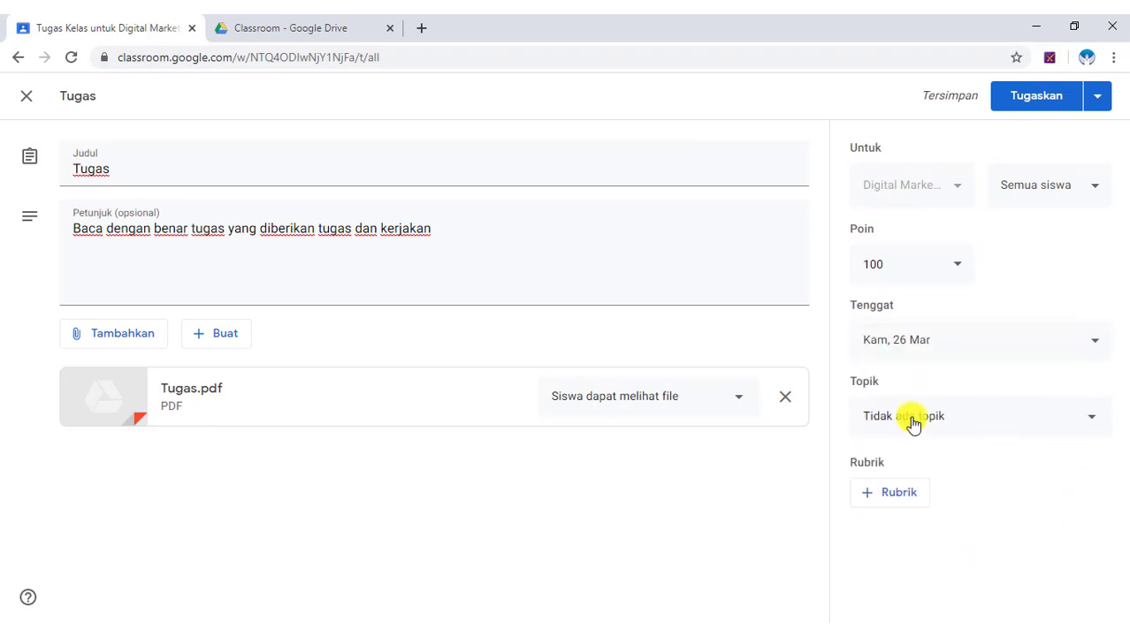
File the Tugas assignment under the Membuat Blog topic and assign it to the class.
click(1066, 420)
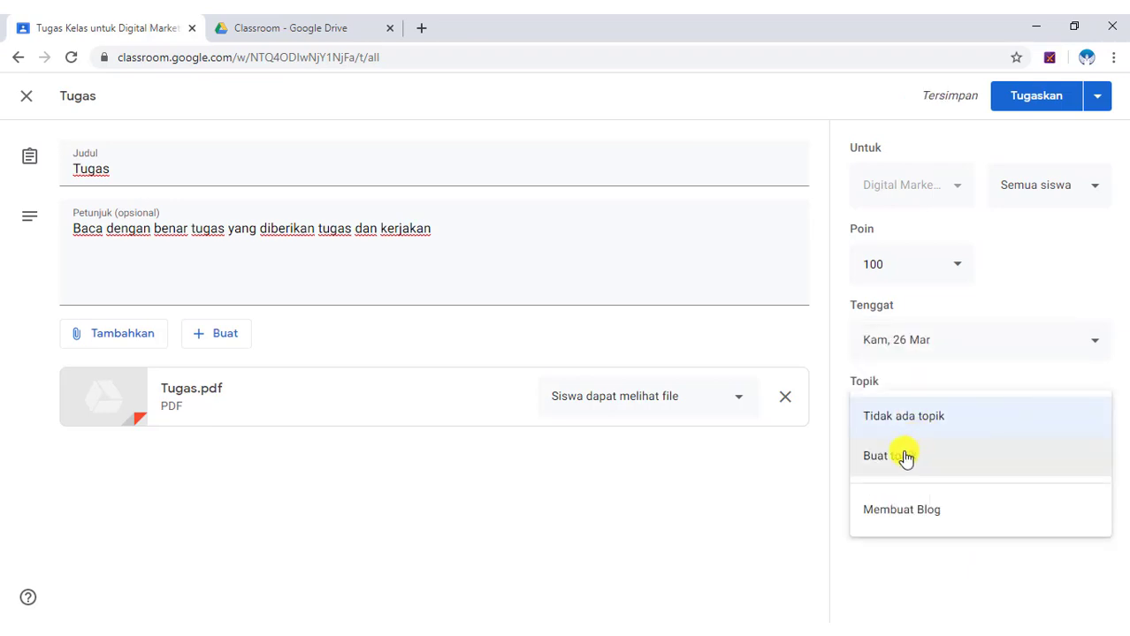
click(919, 511)
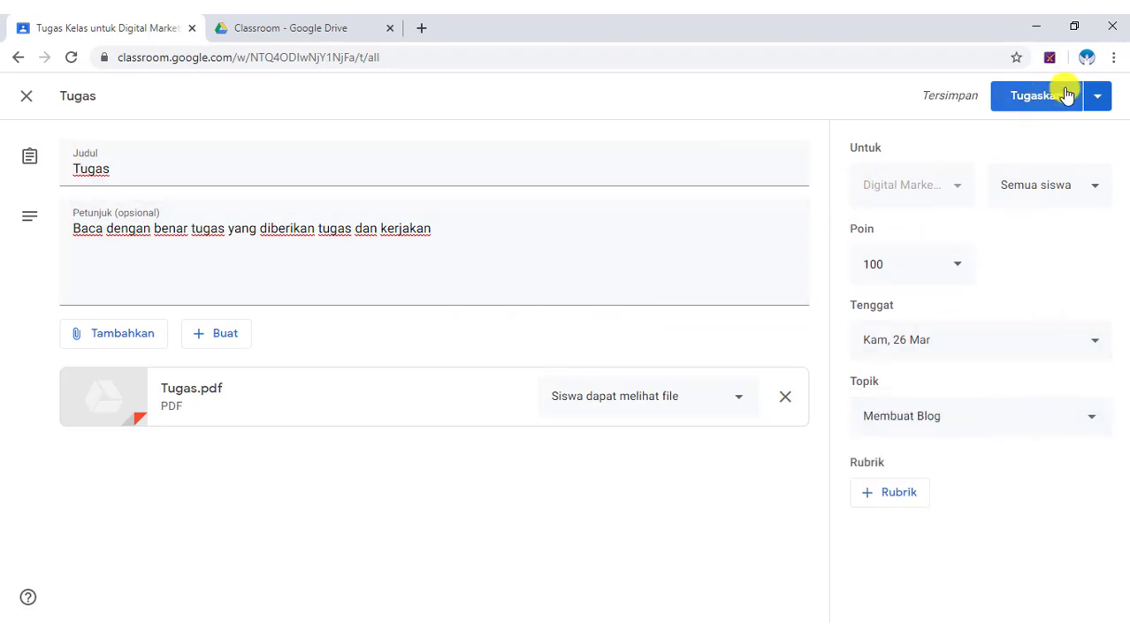
click(1098, 99)
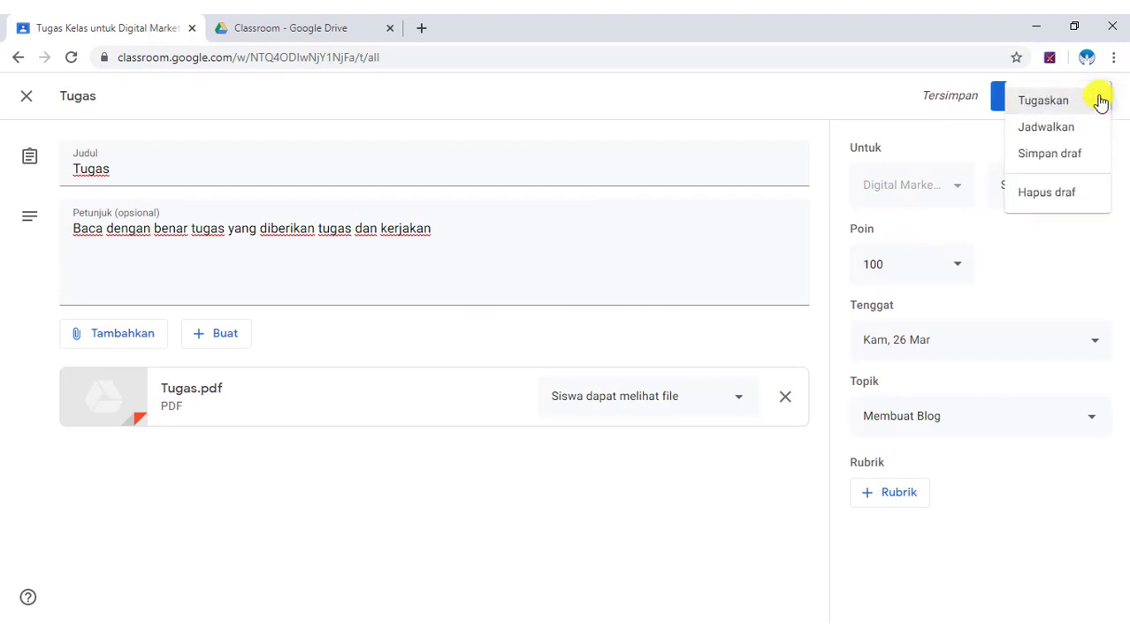
click(940, 142)
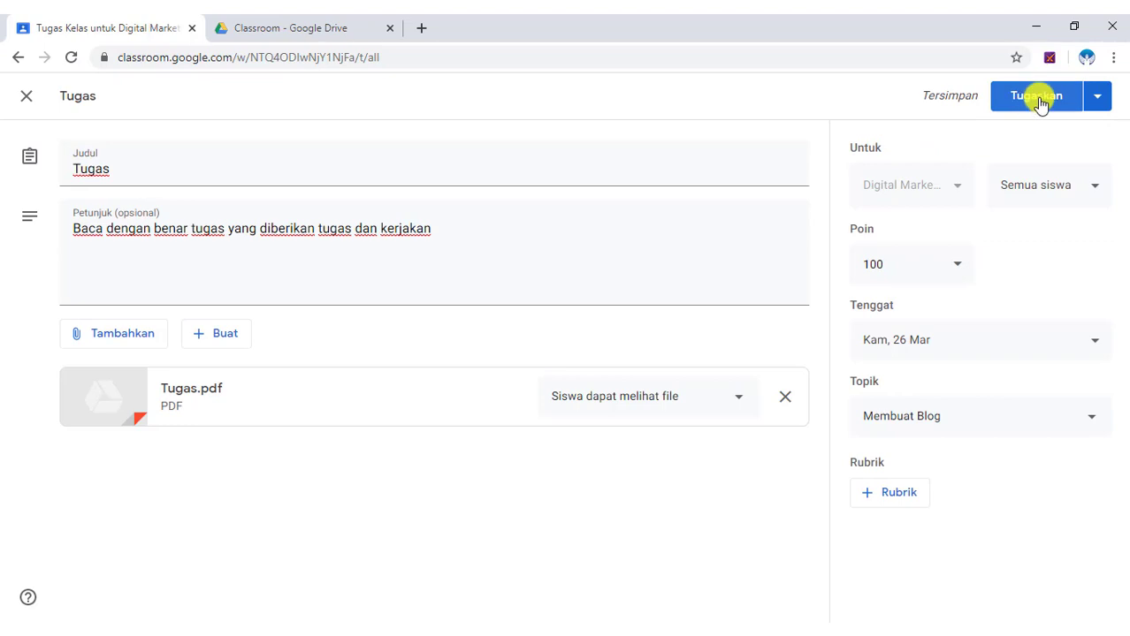
click(1035, 98)
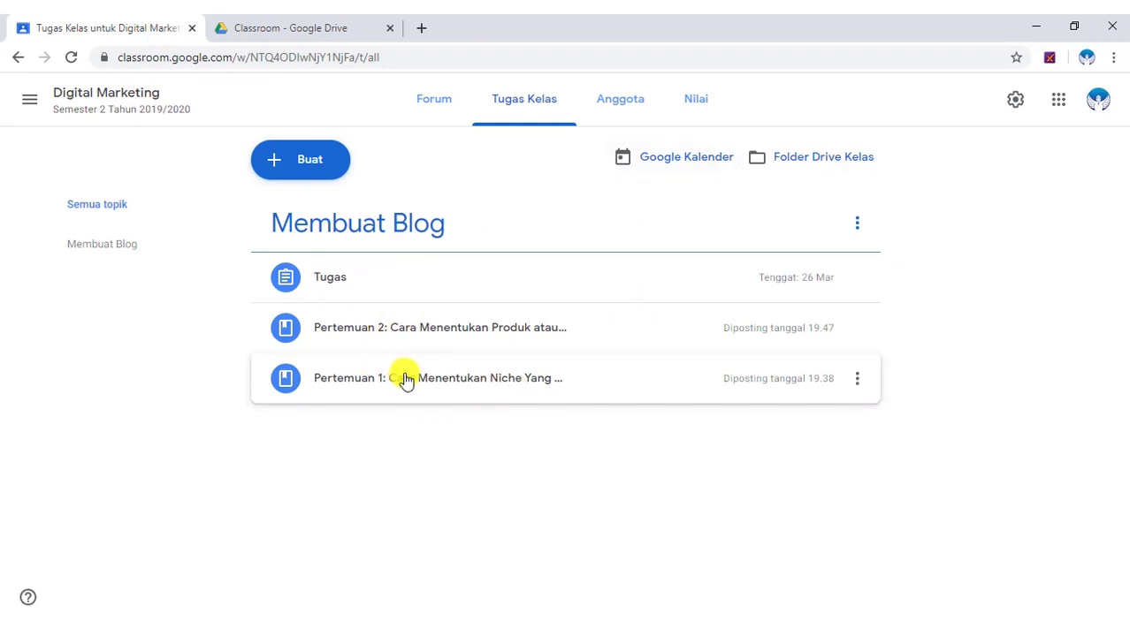
Drag Pertemuan 1 to the top and Pertemuan 2 directly below it, above Tugas.
drag(409, 379, 396, 256)
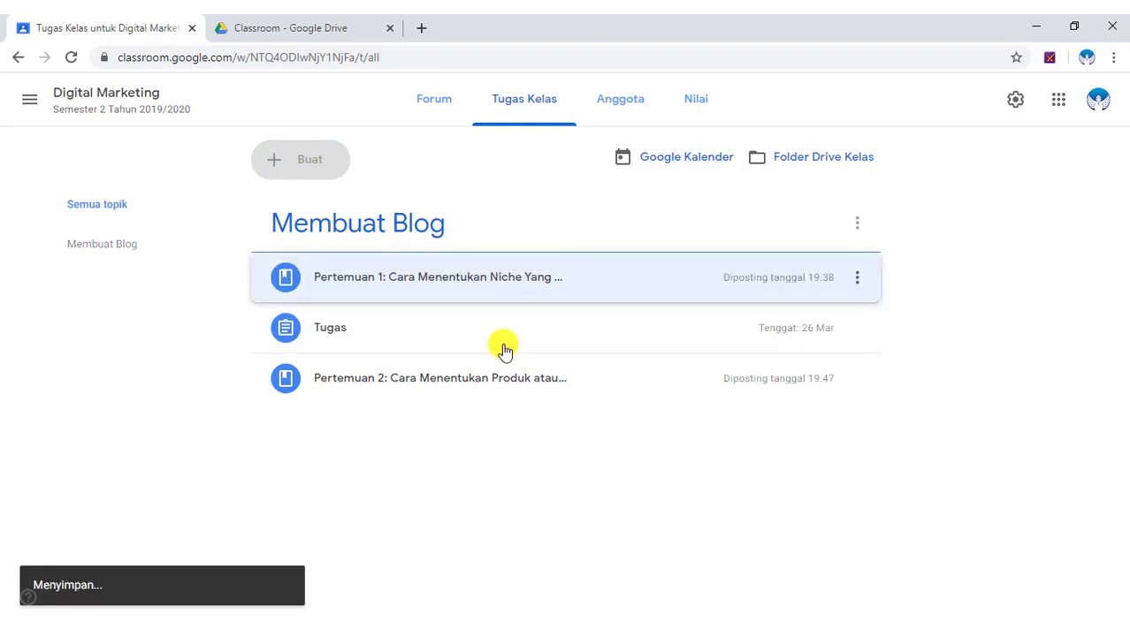
drag(396, 378, 394, 296)
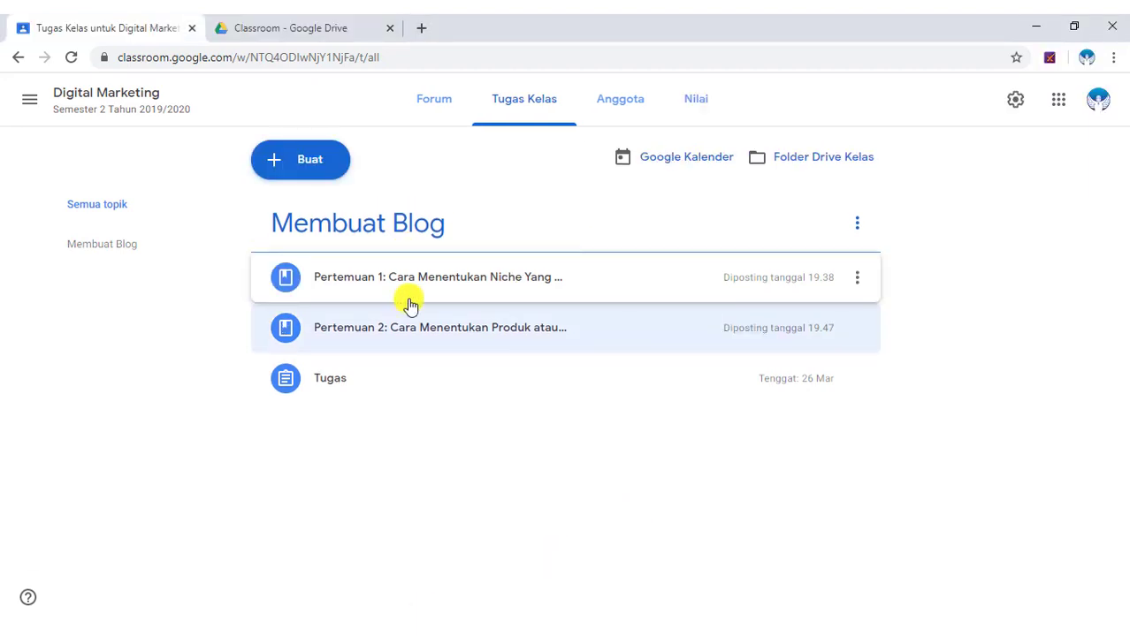
Expand Pertemuan 1 and Pertemuan 2 in the student view to check their details and attachments.
click(446, 266)
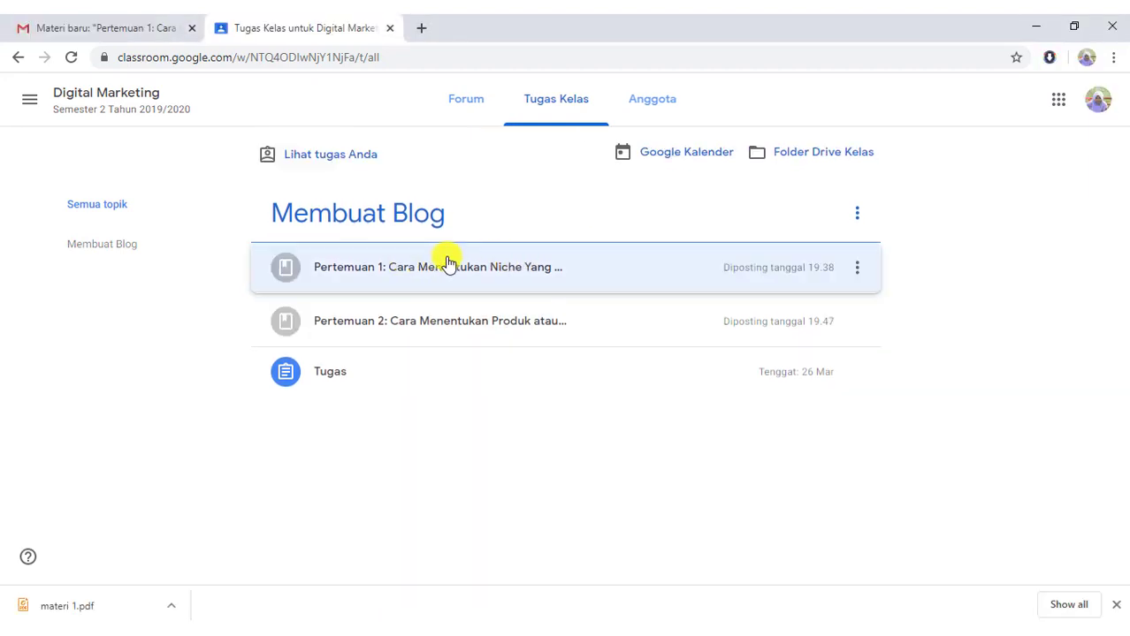
scroll(475, 421, down, 1)
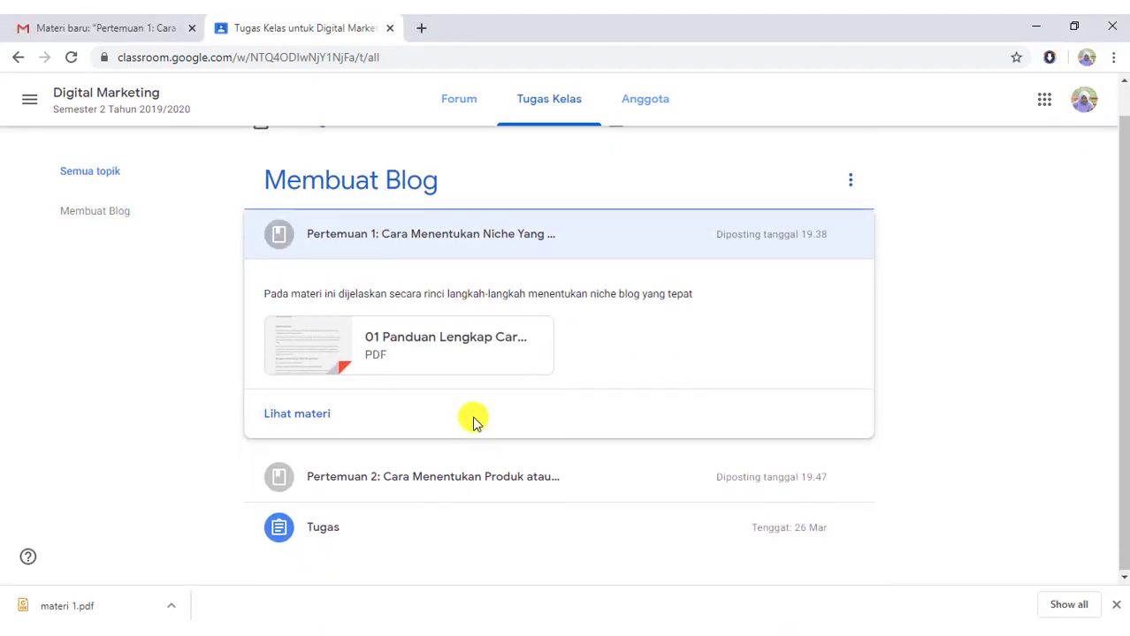
scroll(424, 311, up, 1)
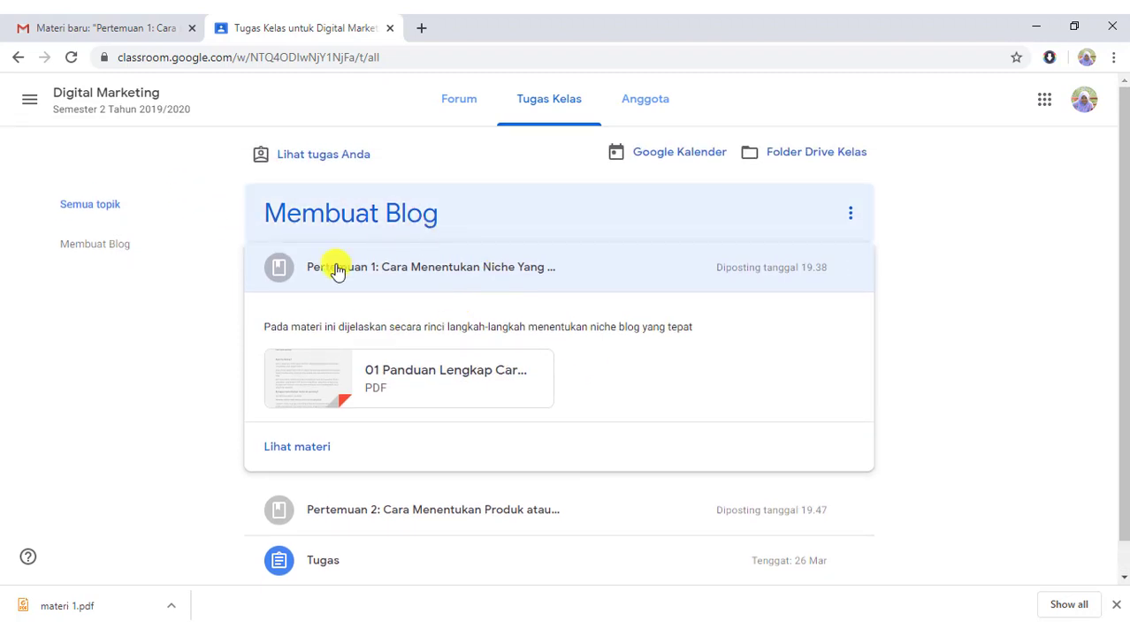
scroll(411, 426, down, 1)
click(448, 479)
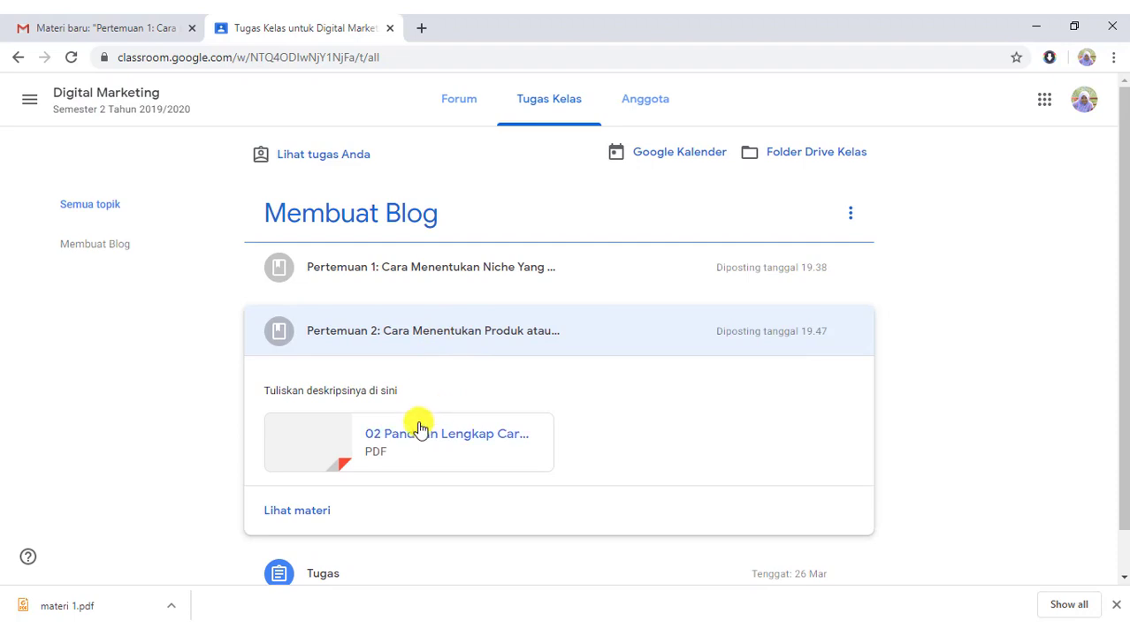
scroll(433, 424, down, 1)
Expand and collapse the Tugas post, then return to the teacher's class window.
click(326, 531)
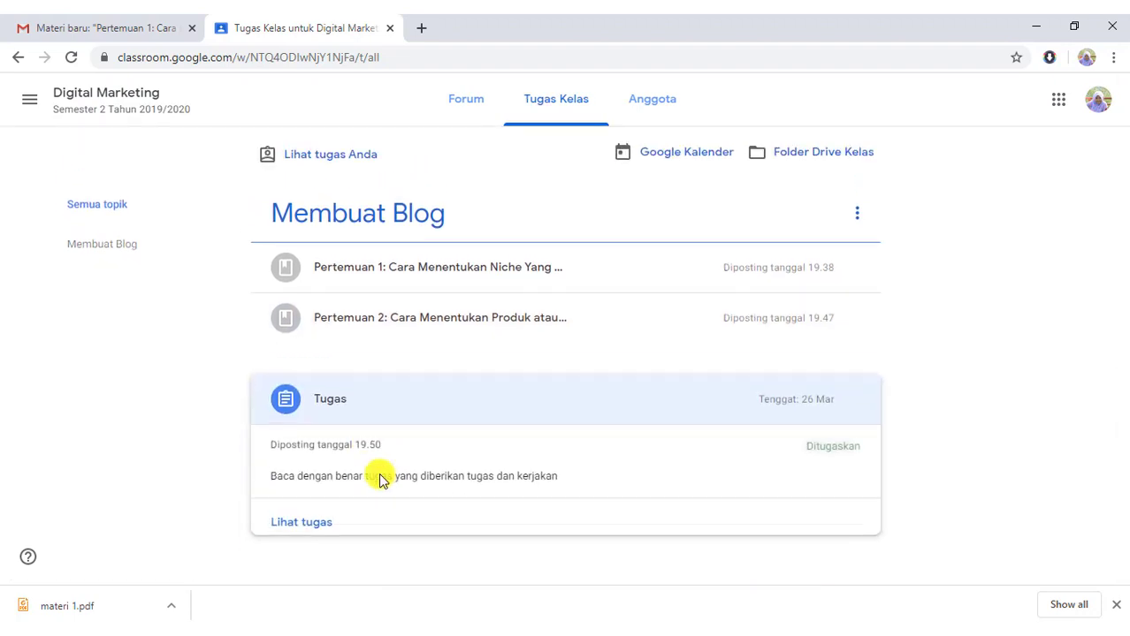
click(467, 363)
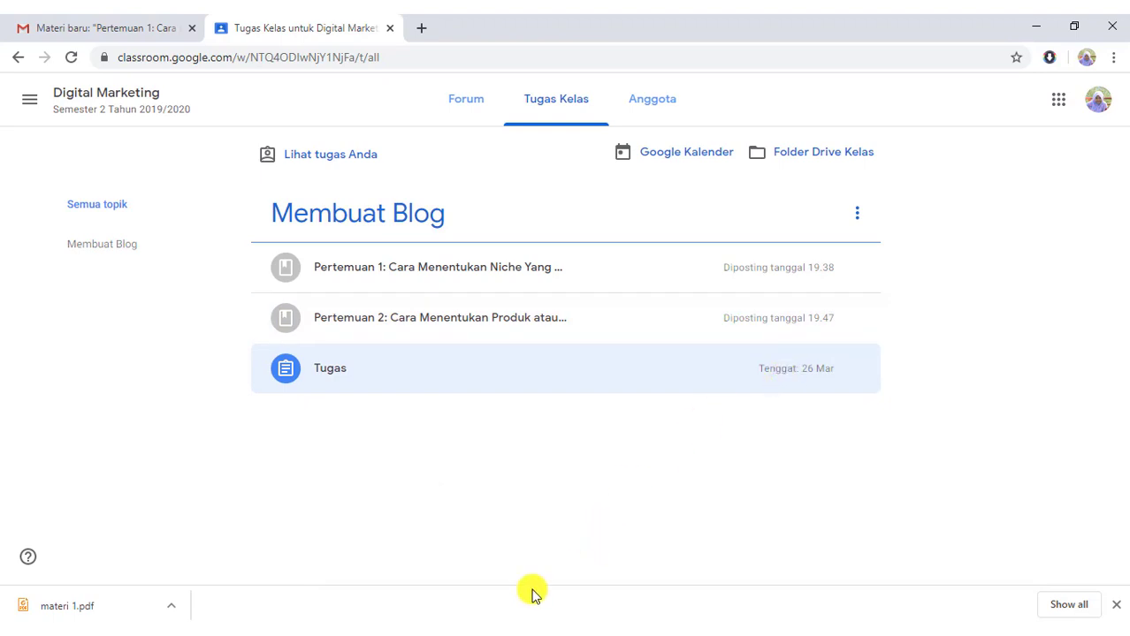
mouse_move(352, 631)
click(353, 566)
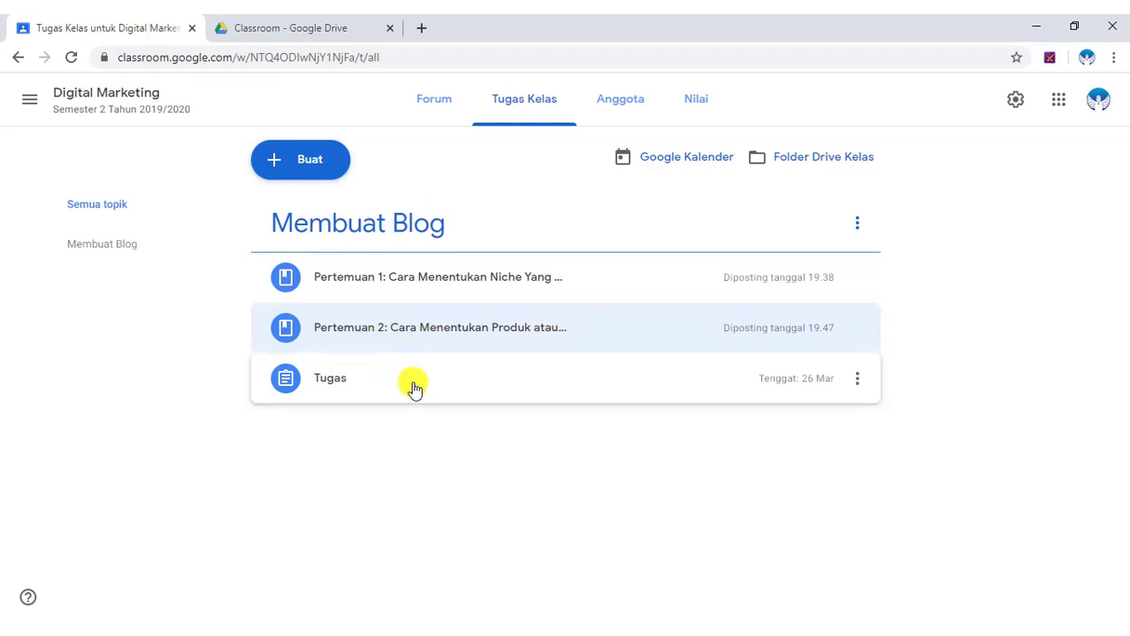
Create a 'List Building' topic and drag it below Membuat Blog.
click(311, 163)
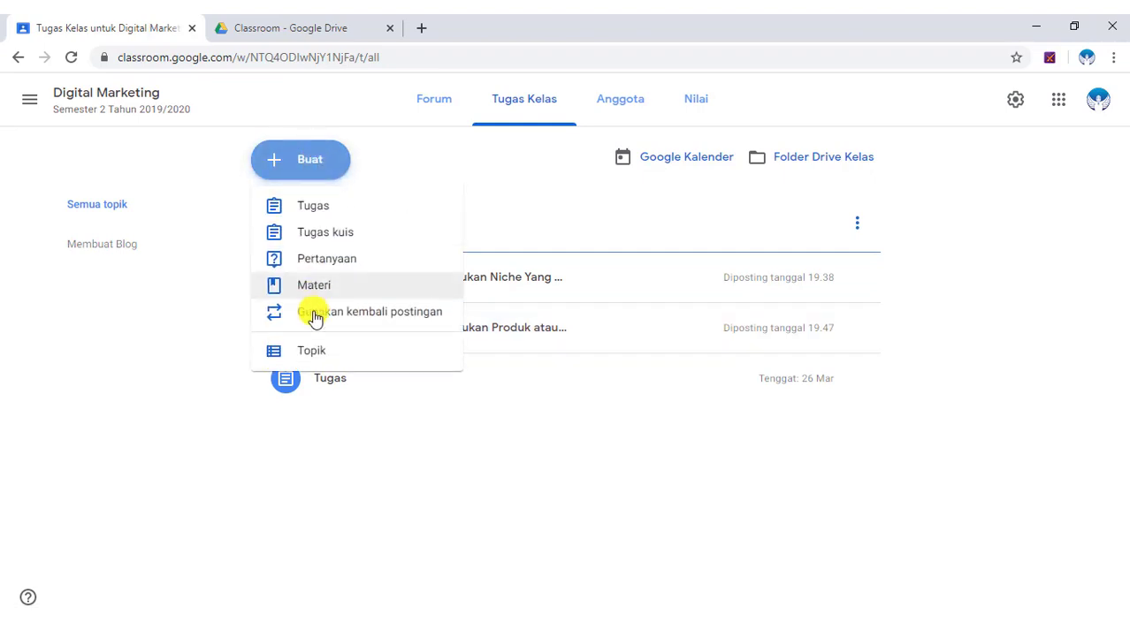
click(345, 351)
click(587, 356)
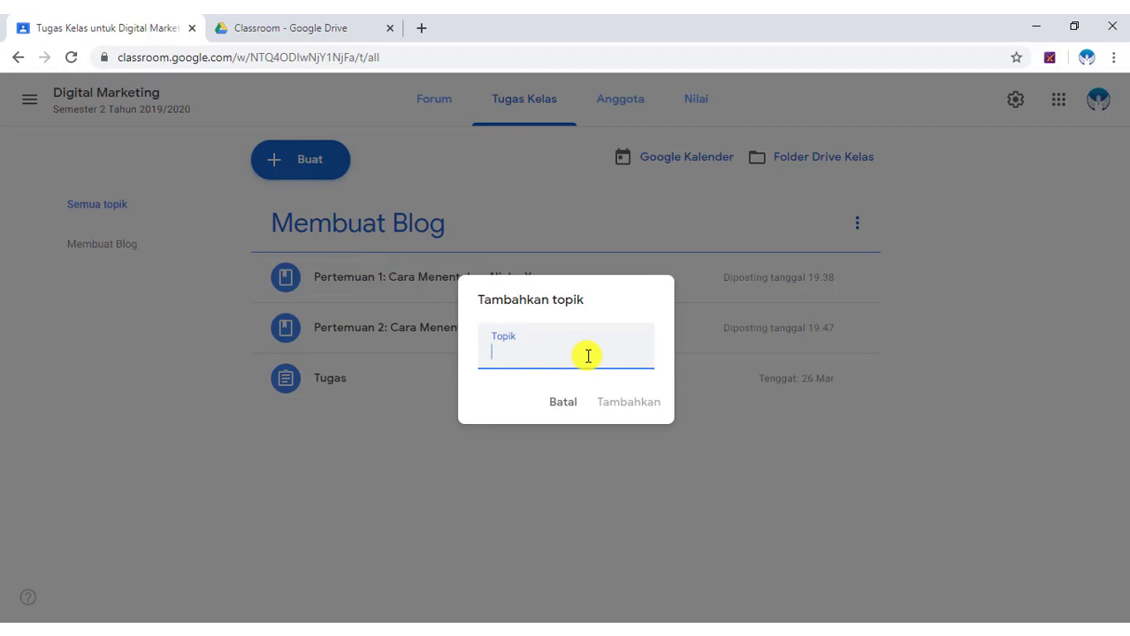
text(List Building)
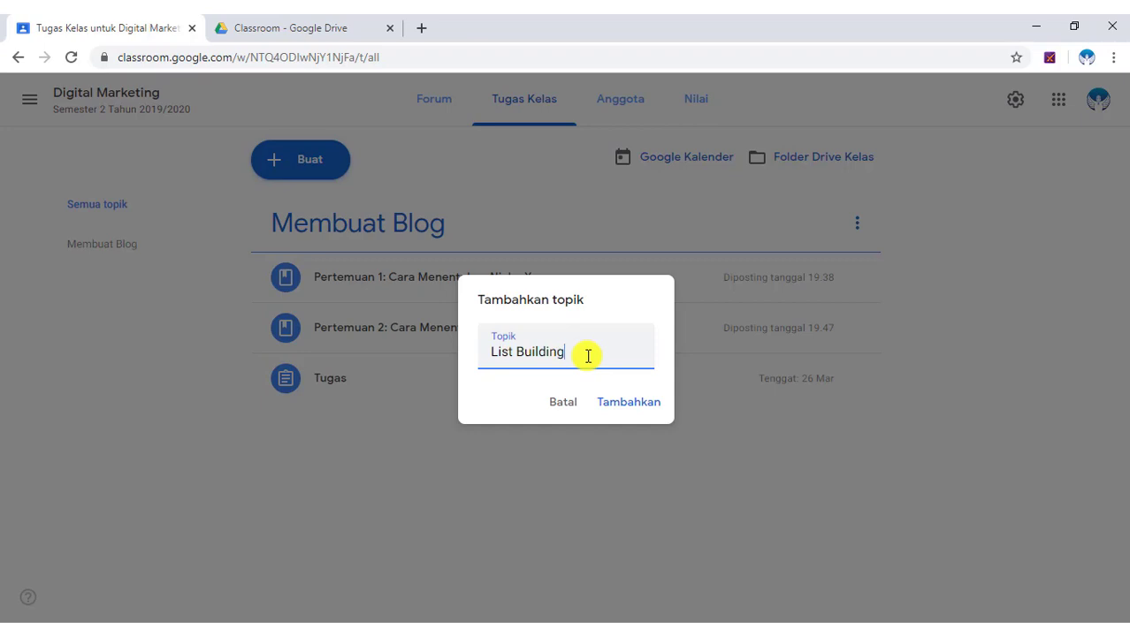
click(628, 402)
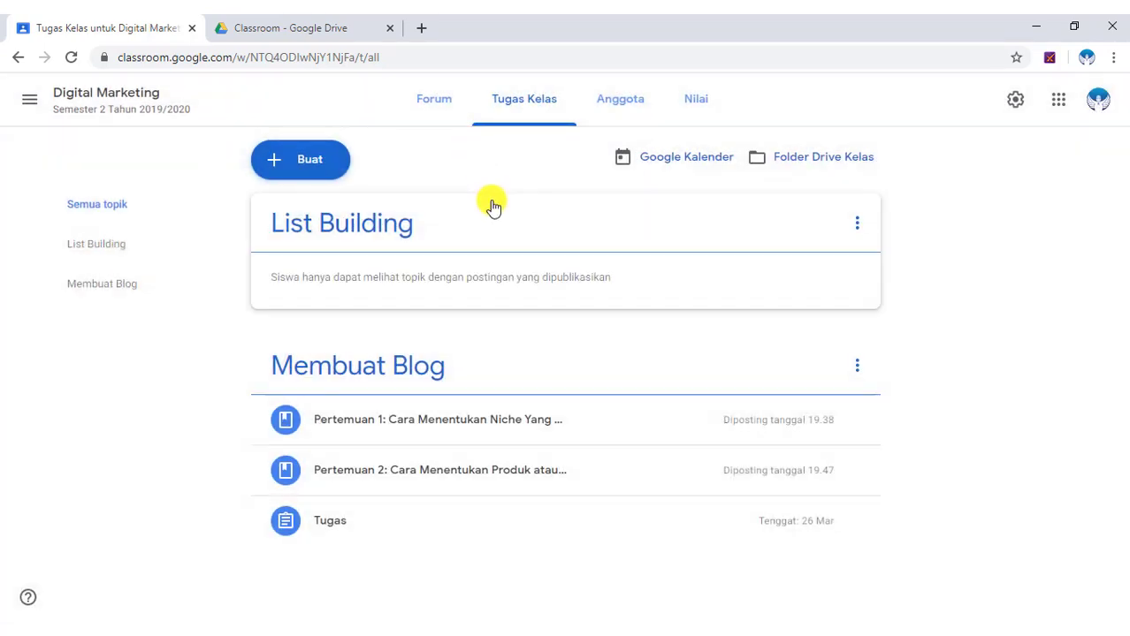
drag(573, 257, 424, 439)
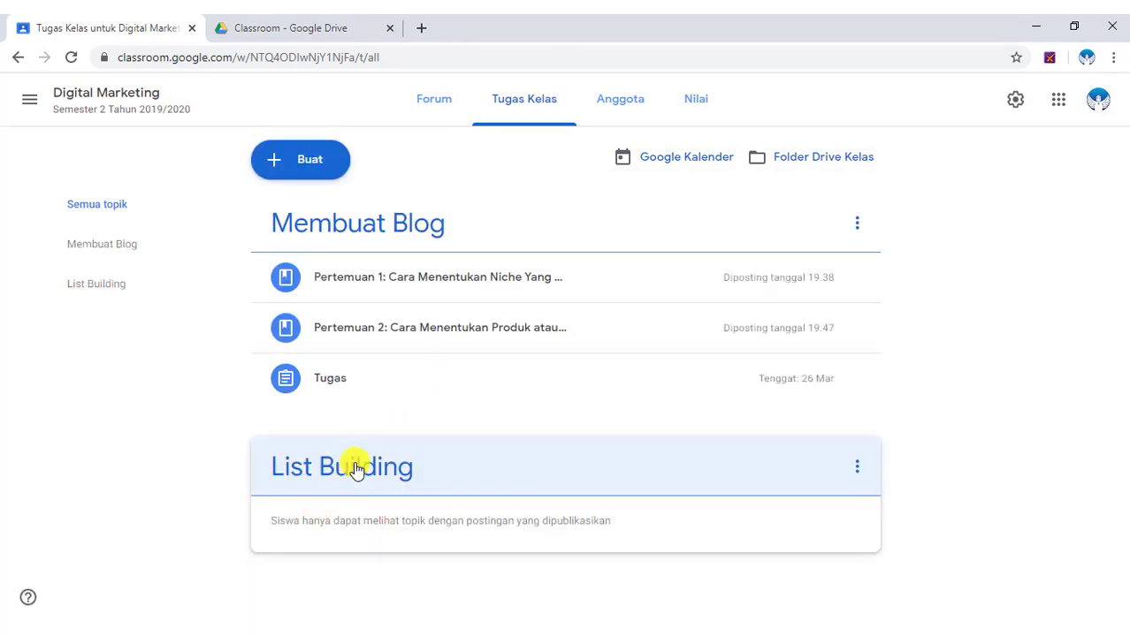